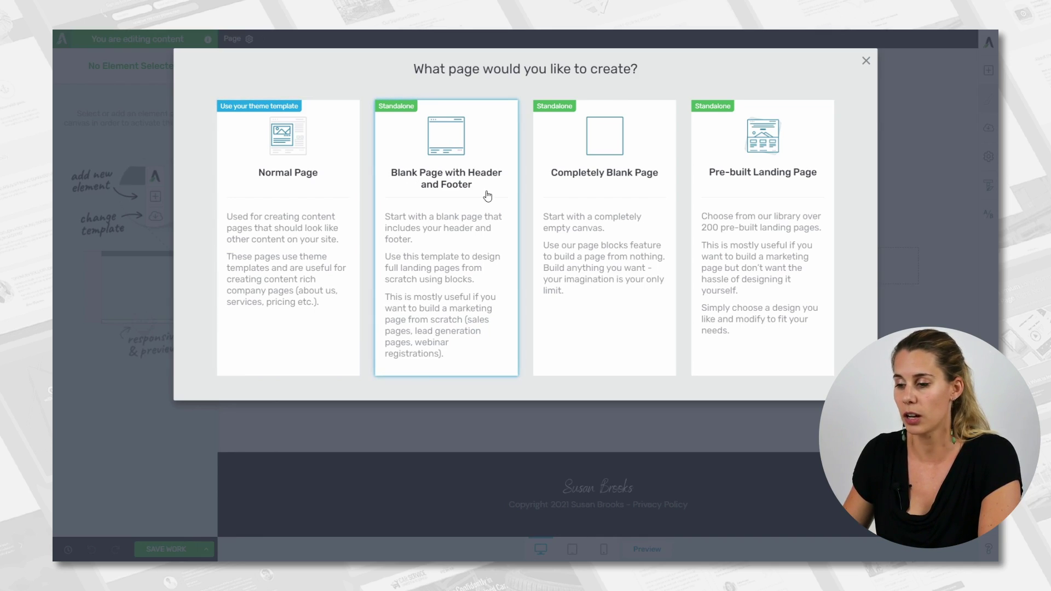
Step: Create a standalone blank page with header and footer, and look over the list of available elements
{"action": "left_click", "coordinate": [425, 198]}
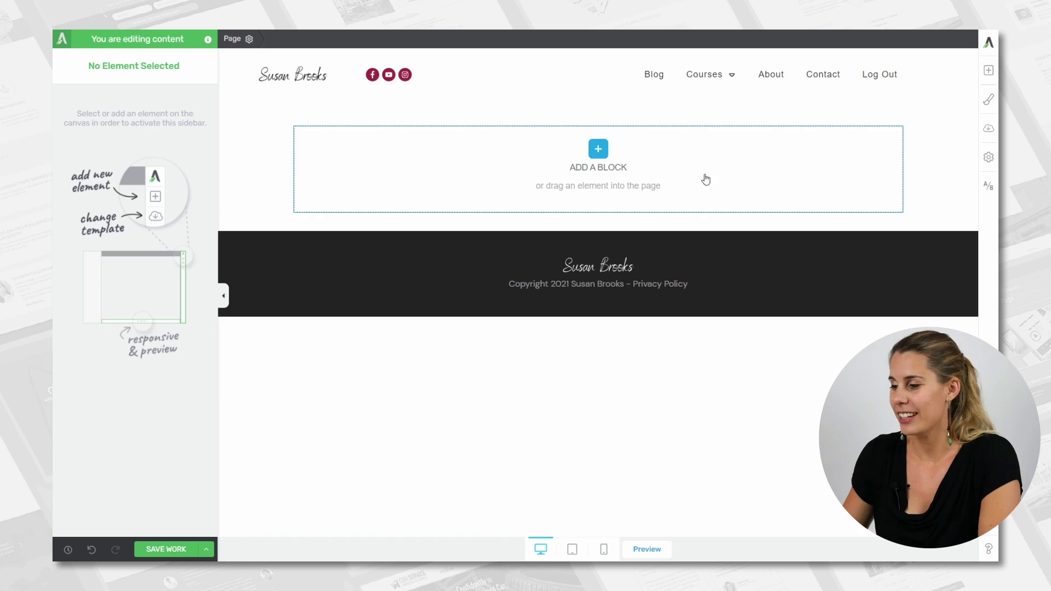
{"action": "left_click", "coordinate": [988, 70]}
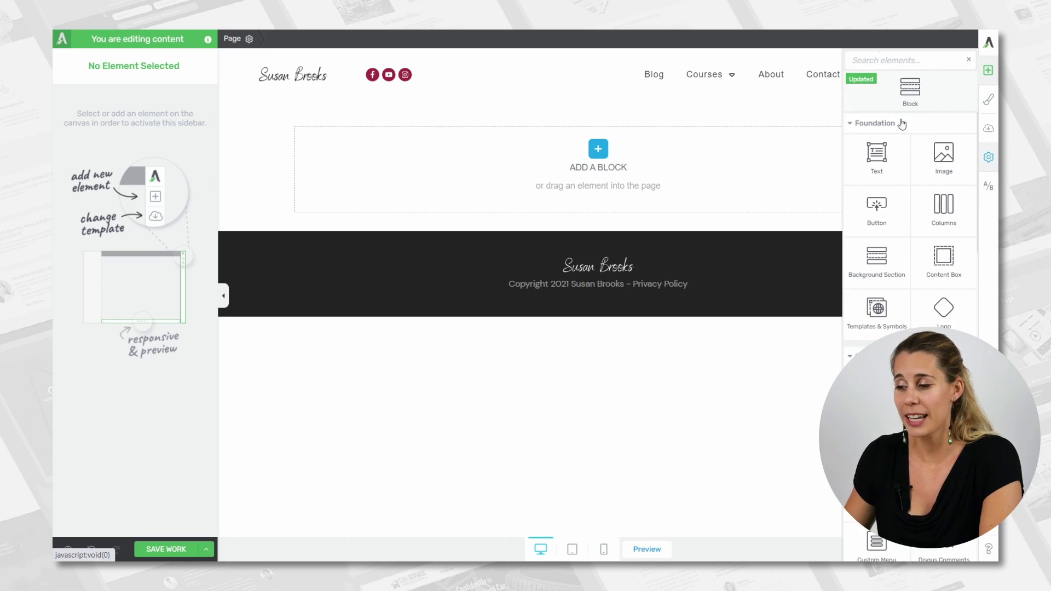
{"action": "left_click", "coordinate": [987, 73]}
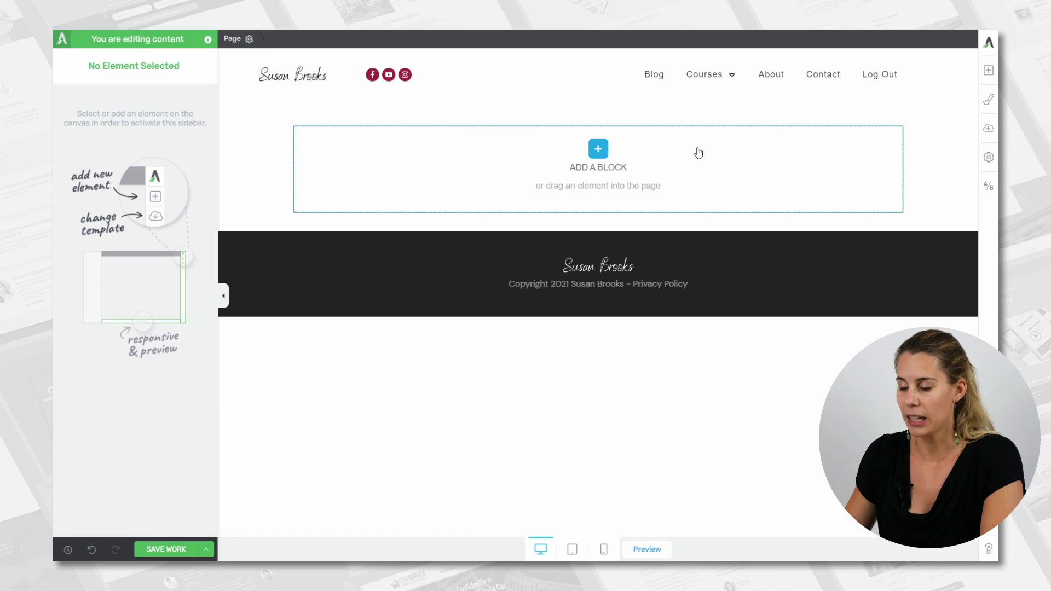
Step: Add the Hero page block with the laughing woman background and the heading "Little Known Ways to [Desirable Outcome]"
{"action": "left_click", "coordinate": [598, 150]}
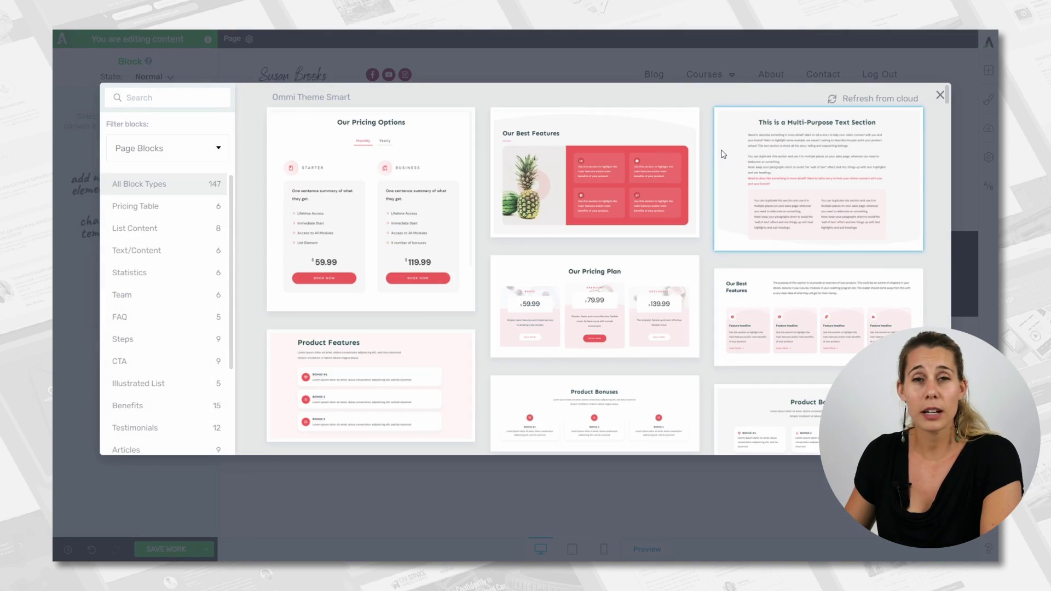
{"action": "scroll", "coordinate": [168, 284], "scroll_direction": "down", "scroll_amount": 2}
{"action": "left_click", "coordinate": [156, 418]}
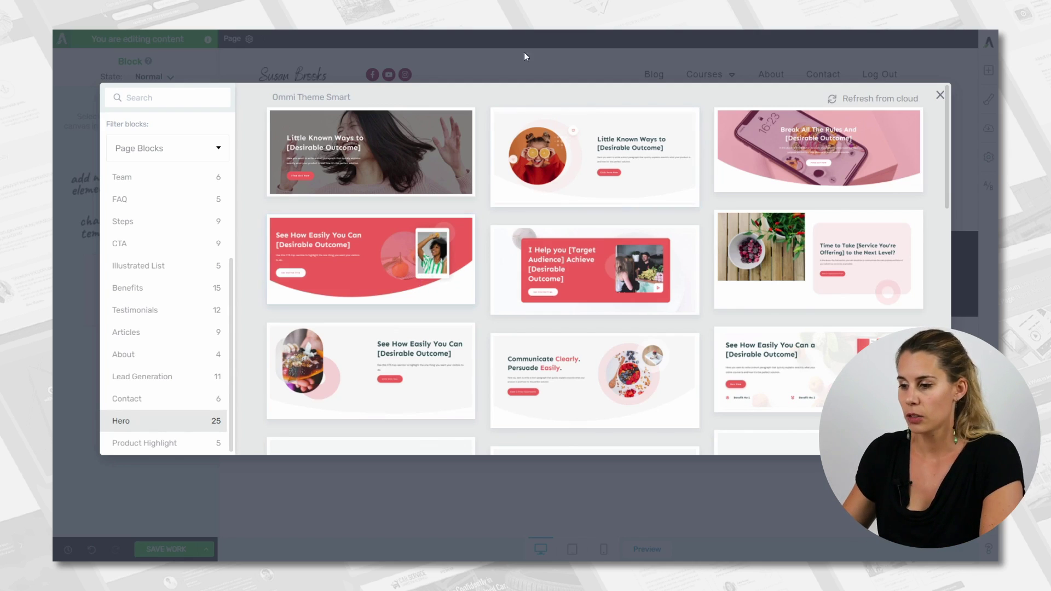
{"action": "left_click", "coordinate": [440, 136]}
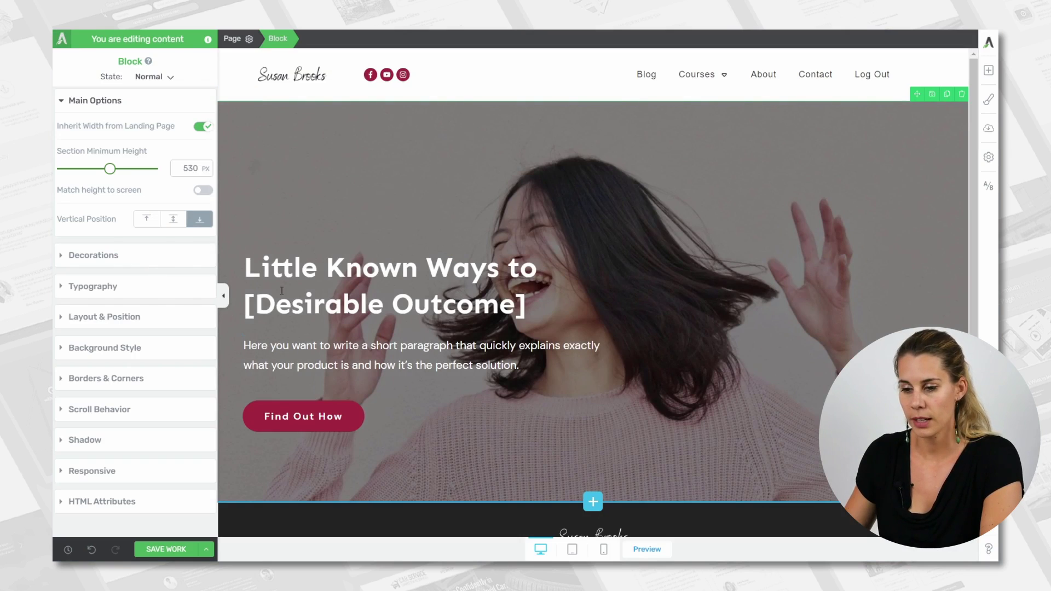
Step: Replace the hero heading with "You are The Professor" and delete the "Find Out How" button
{"action": "left_click_drag", "start_coordinate": [247, 273], "coordinate": [527, 318]}
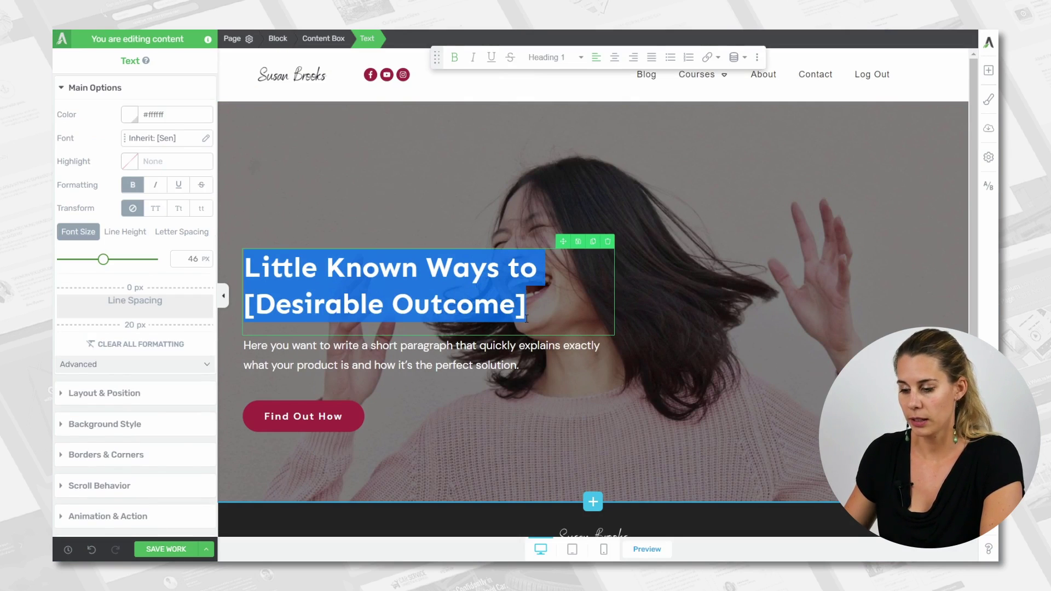
{"action": "type", "text": "You are T"}
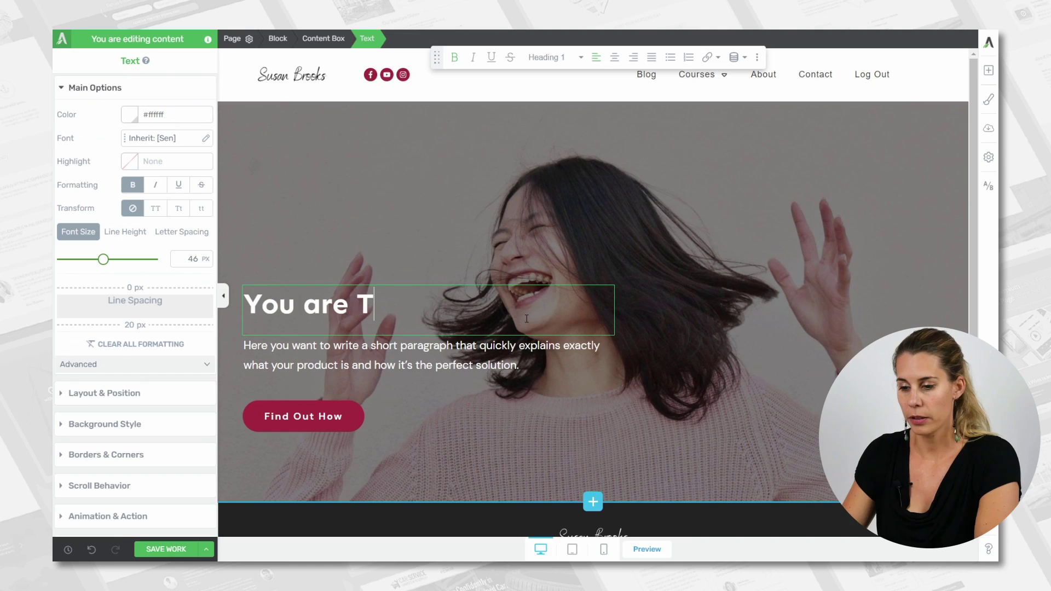
{"action": "type", "text": "he Professor"}
{"action": "left_click", "coordinate": [534, 365]}
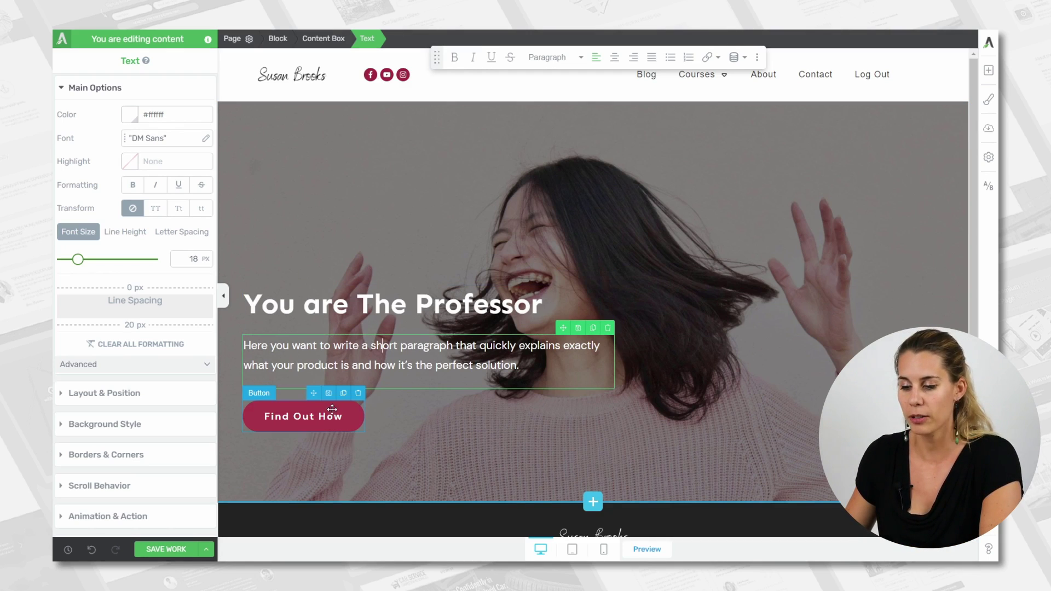
{"action": "left_click", "coordinate": [358, 394]}
Step: Replace the hero block's background image with Professor.jpg from the media library and apply it
{"action": "left_click", "coordinate": [607, 165]}
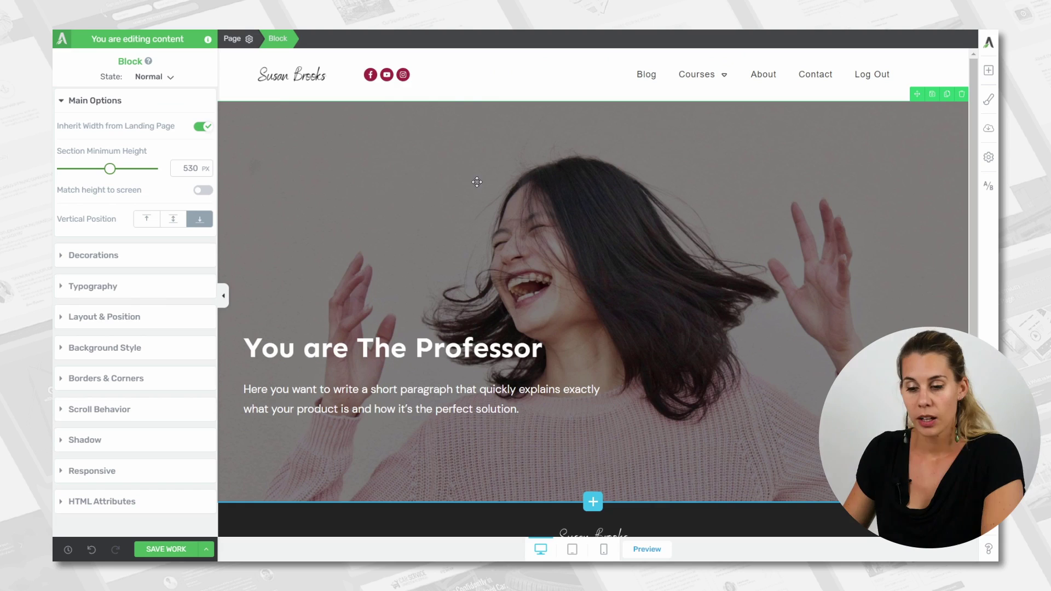
{"action": "left_click", "coordinate": [149, 346]}
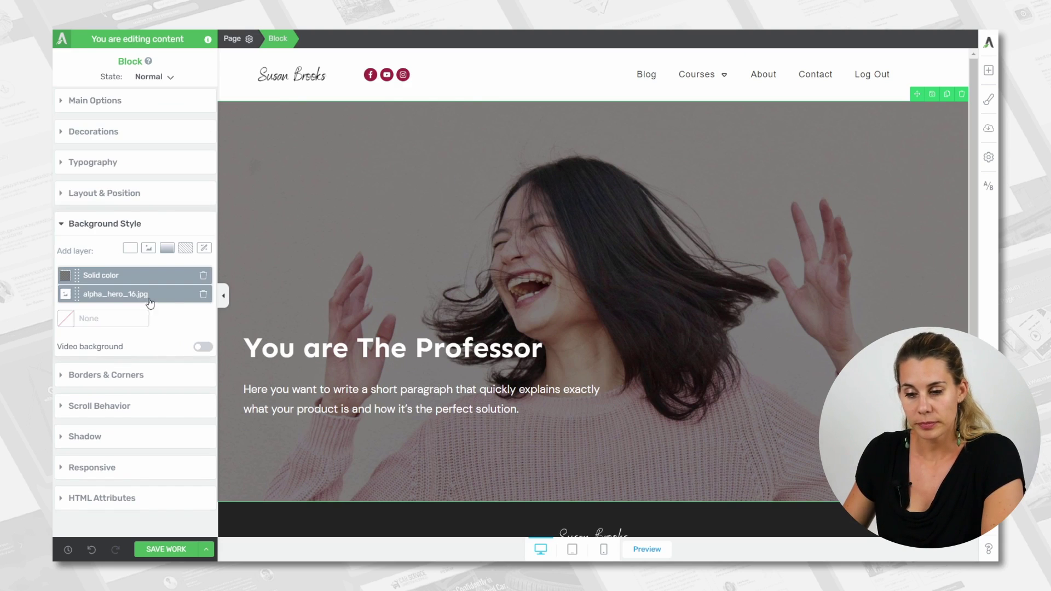
{"action": "left_click", "coordinate": [120, 295]}
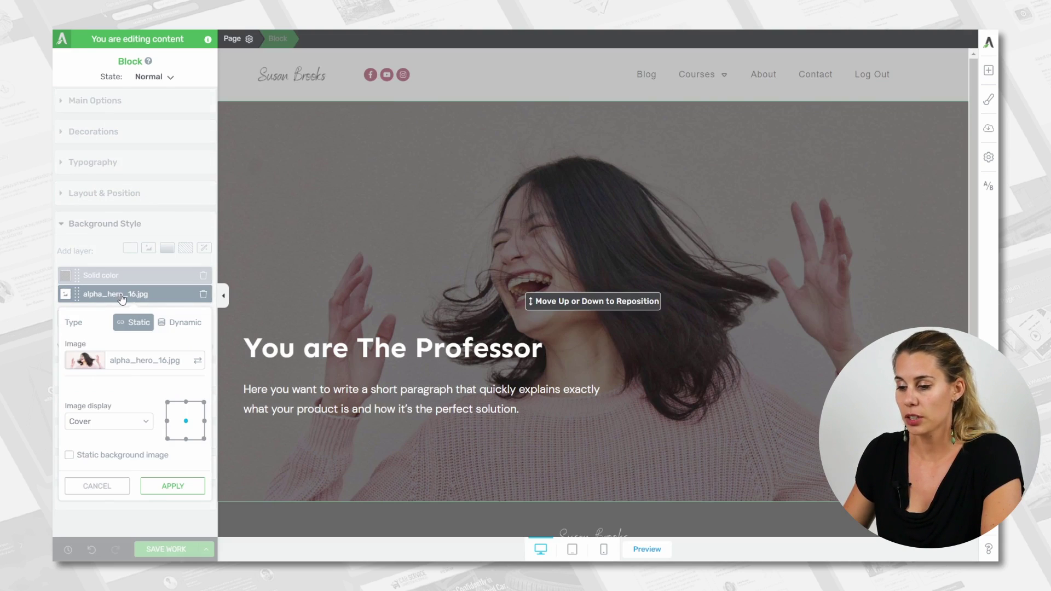
{"action": "left_click", "coordinate": [96, 364]}
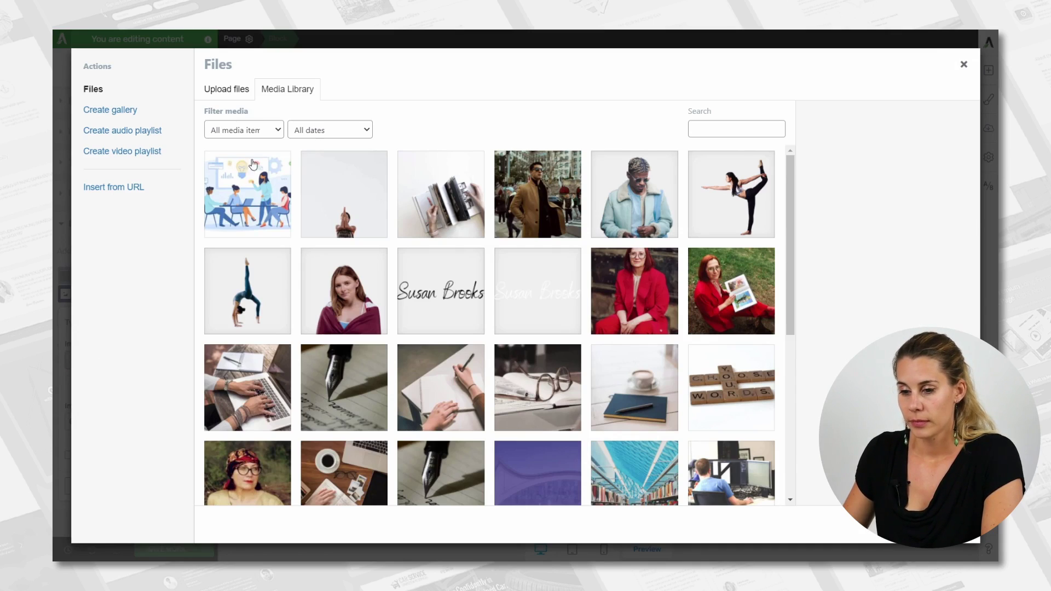
{"action": "left_click", "coordinate": [247, 184]}
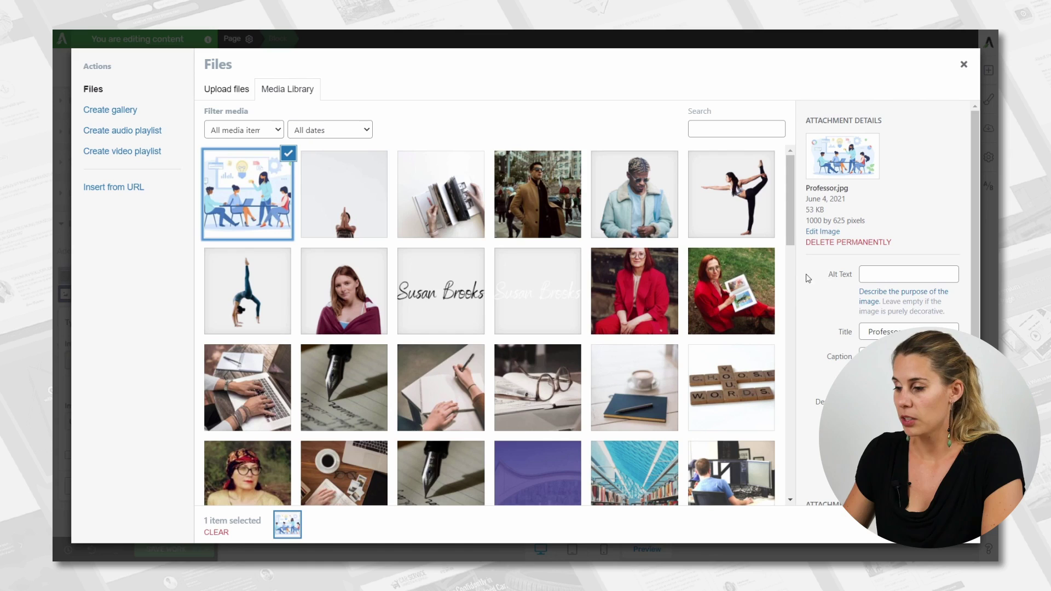
{"action": "left_click", "coordinate": [950, 524]}
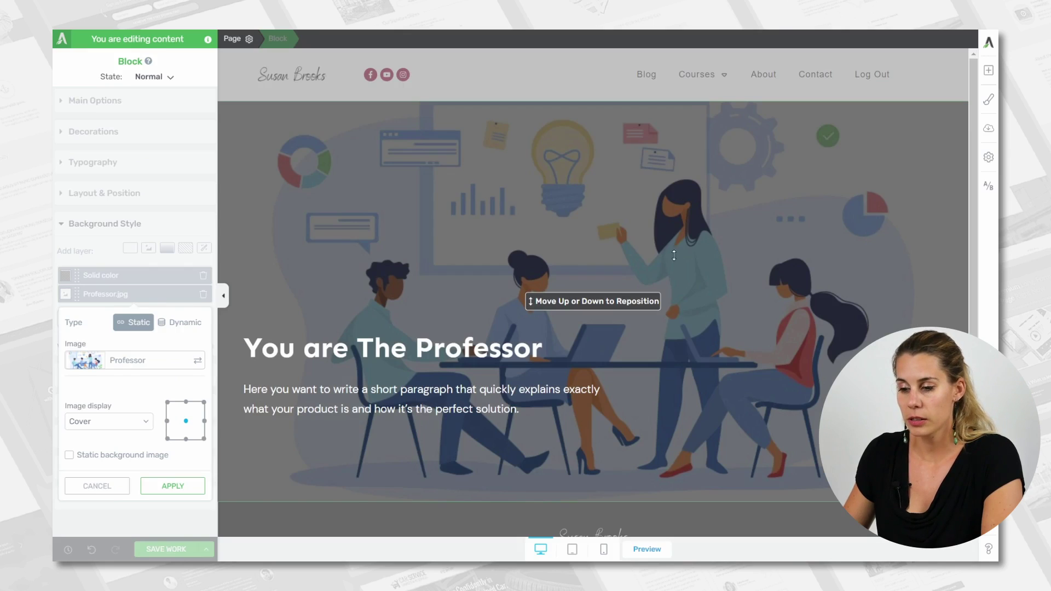
{"action": "left_click", "coordinate": [171, 485]}
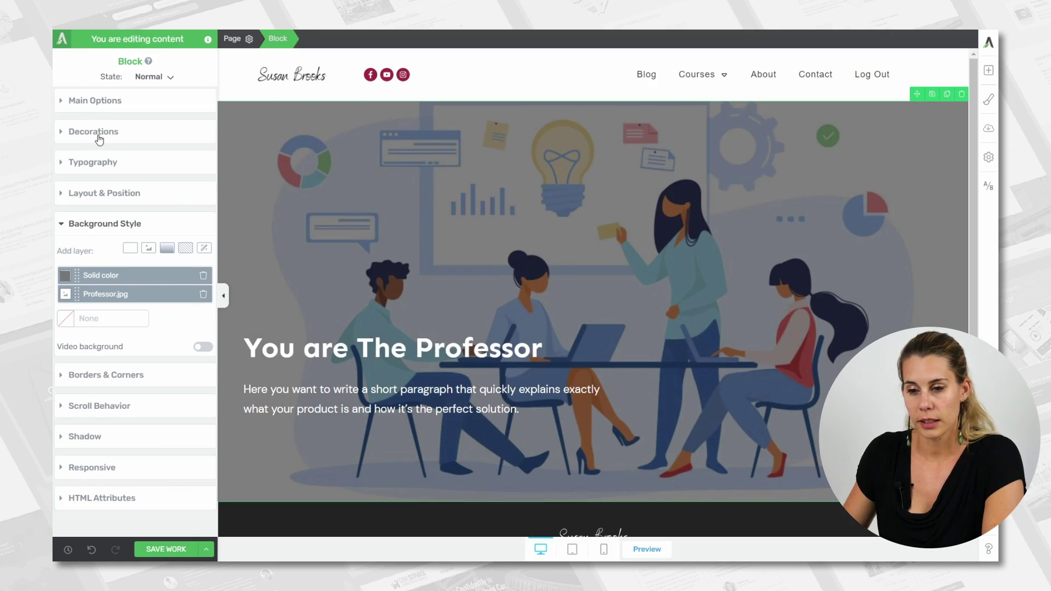
Step: Set the hero block's vertical position to centred
{"action": "left_click", "coordinate": [116, 104]}
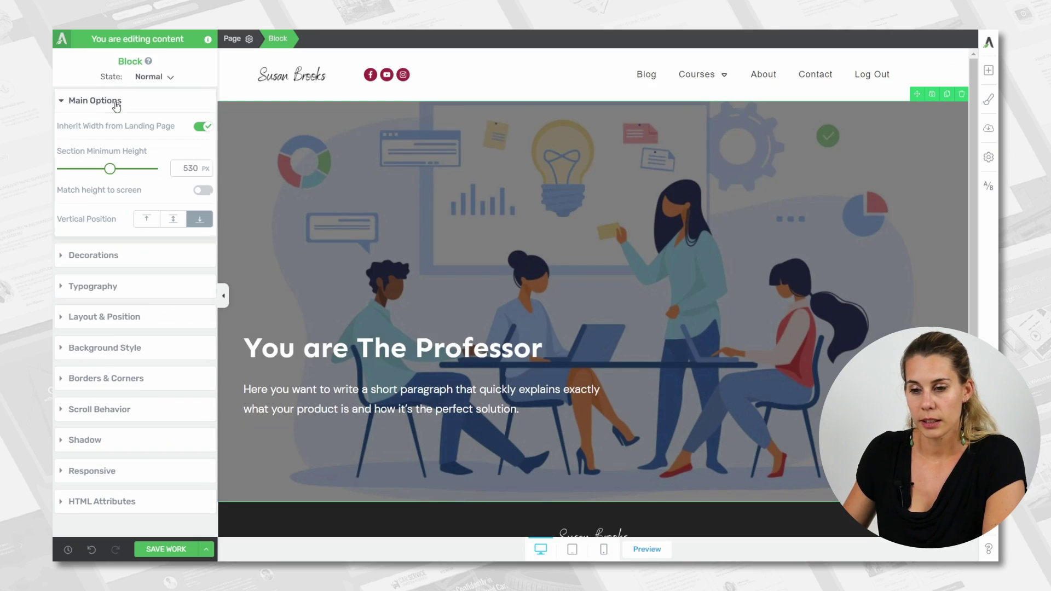
{"action": "left_click", "coordinate": [169, 220]}
{"action": "scroll", "coordinate": [631, 240], "scroll_direction": "down", "scroll_amount": 1}
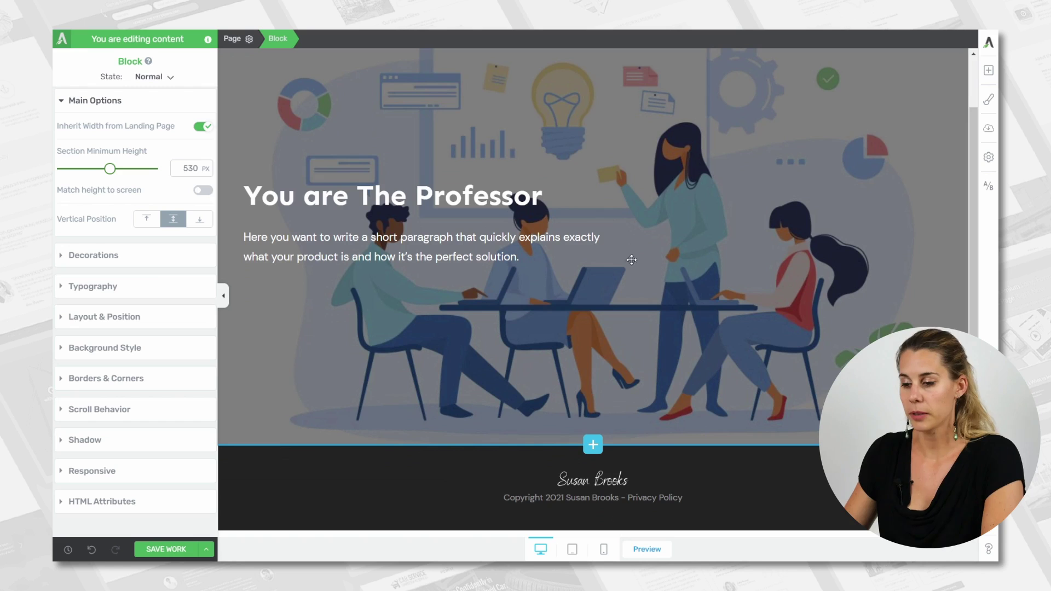
Step: Add the Text/Content block with a centred multi-purpose text section and three subheading columns below the hero block
{"action": "left_click", "coordinate": [587, 441]}
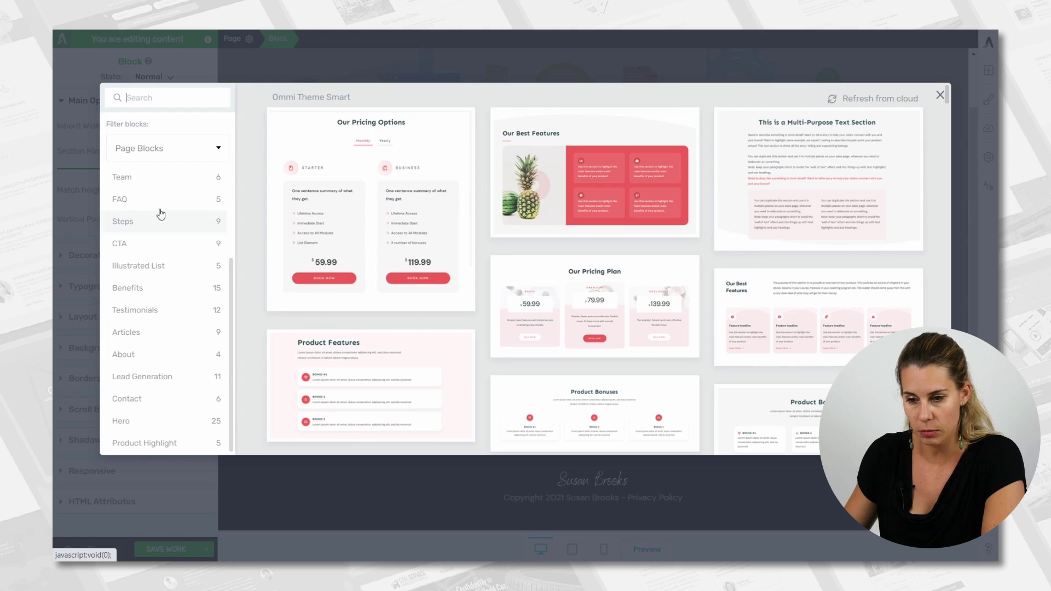
{"action": "scroll", "coordinate": [179, 338], "scroll_direction": "up", "scroll_amount": 2}
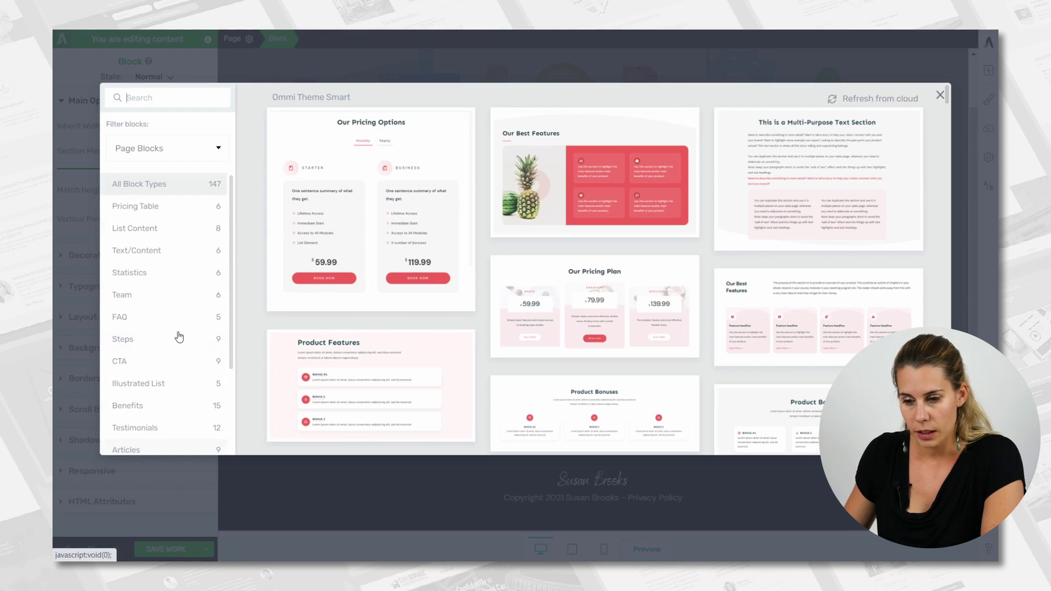
{"action": "left_click", "coordinate": [161, 253]}
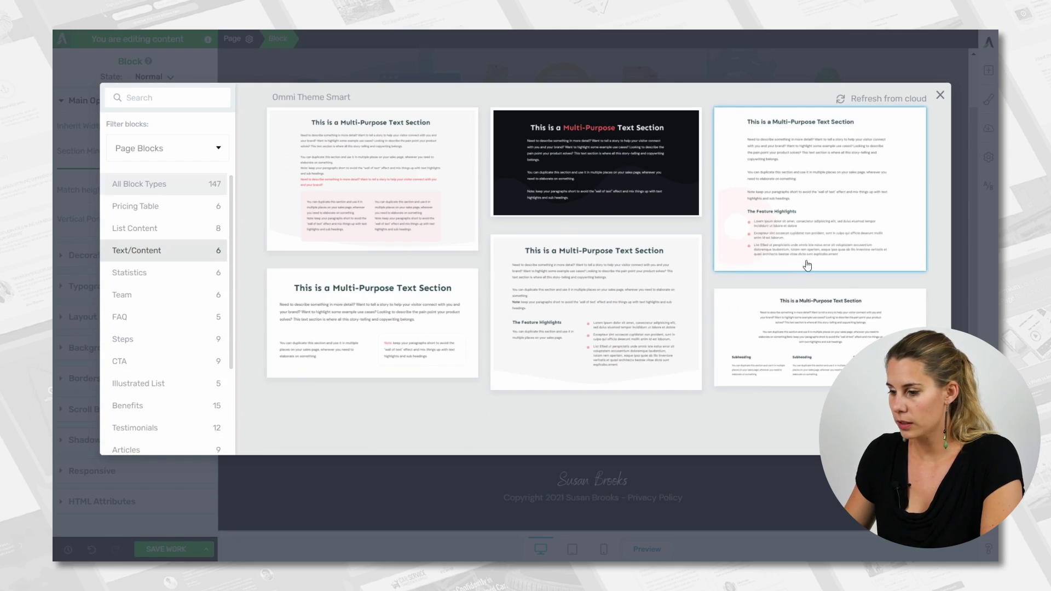
{"action": "left_click", "coordinate": [843, 320]}
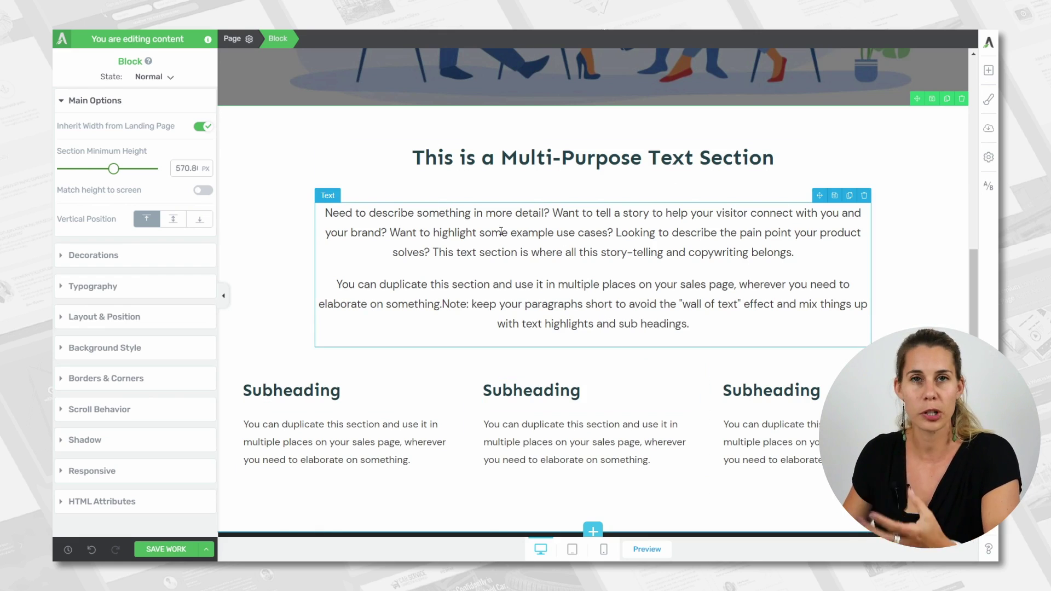
Step: Add the "New Classes Every Season" block with four course images below the multi-purpose text section
{"action": "scroll", "coordinate": [619, 329], "scroll_direction": "down", "scroll_amount": 2}
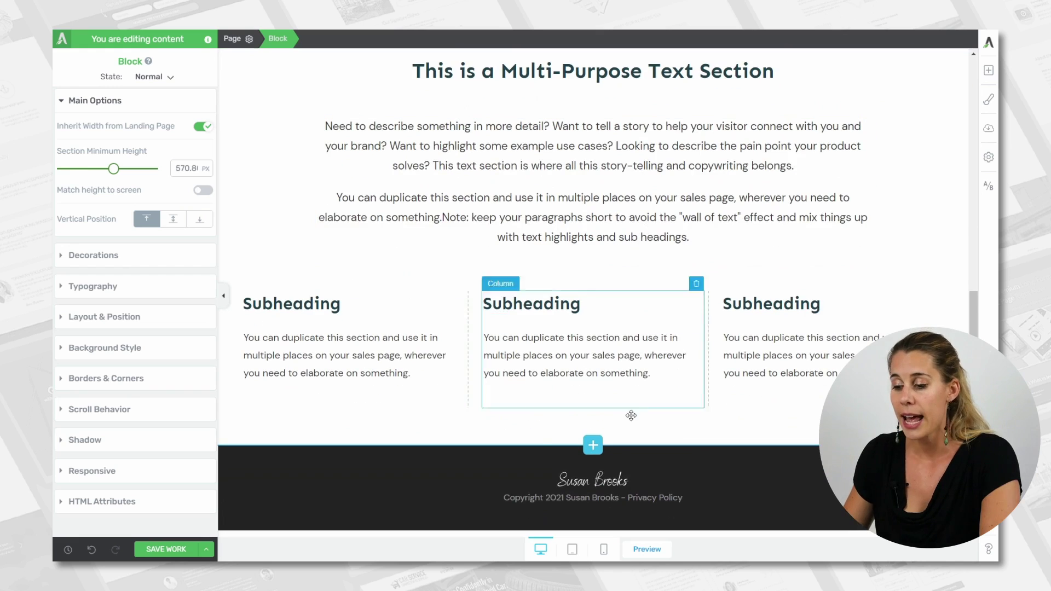
{"action": "left_click", "coordinate": [597, 445]}
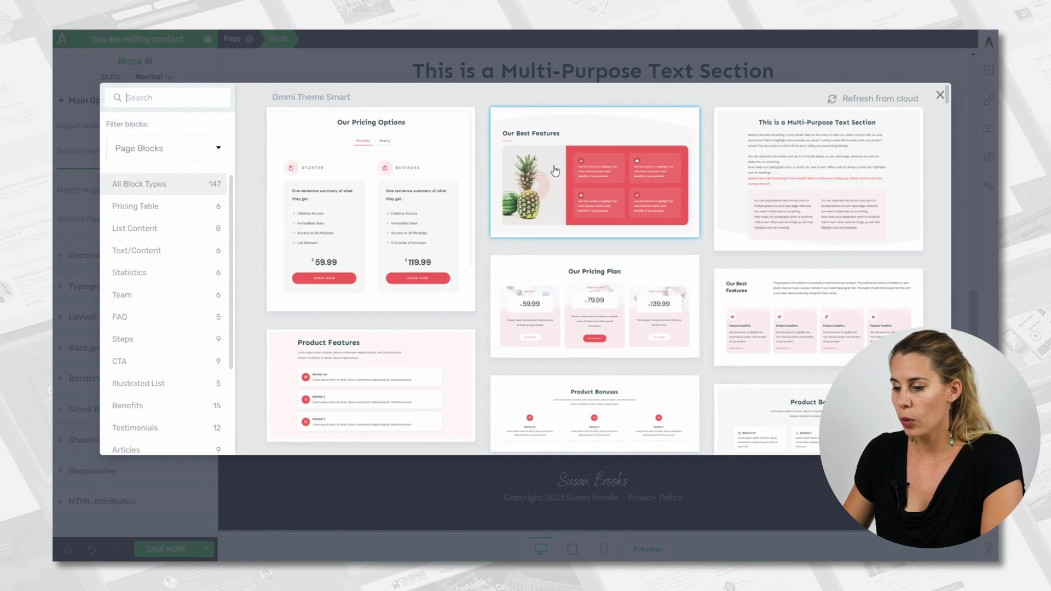
{"action": "scroll", "coordinate": [605, 170], "scroll_direction": "down", "scroll_amount": 15}
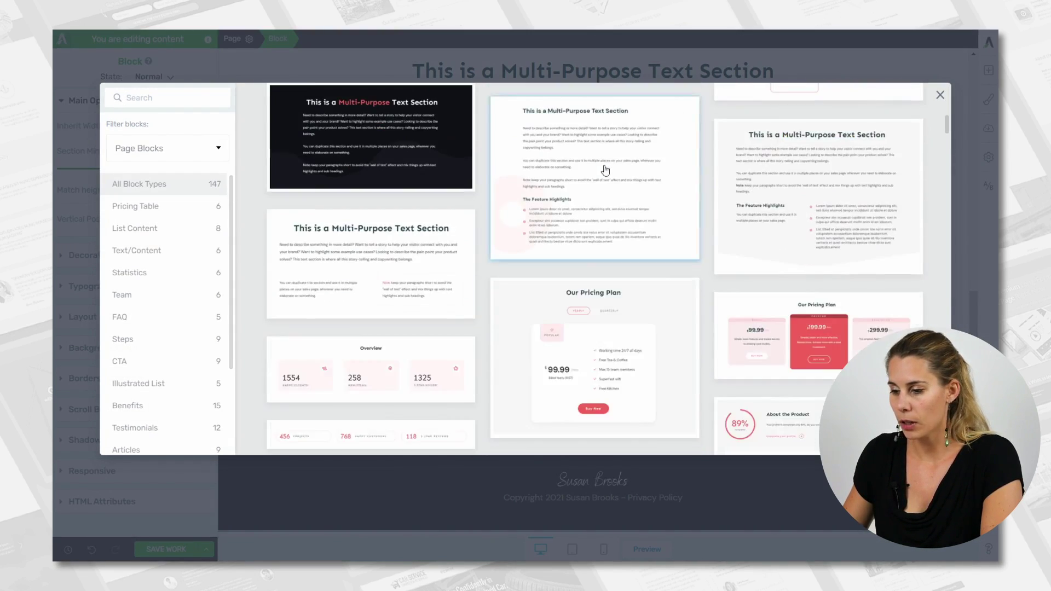
{"action": "scroll", "coordinate": [605, 170], "scroll_direction": "down", "scroll_amount": 1}
{"action": "scroll", "coordinate": [605, 170], "scroll_direction": "down", "scroll_amount": 10}
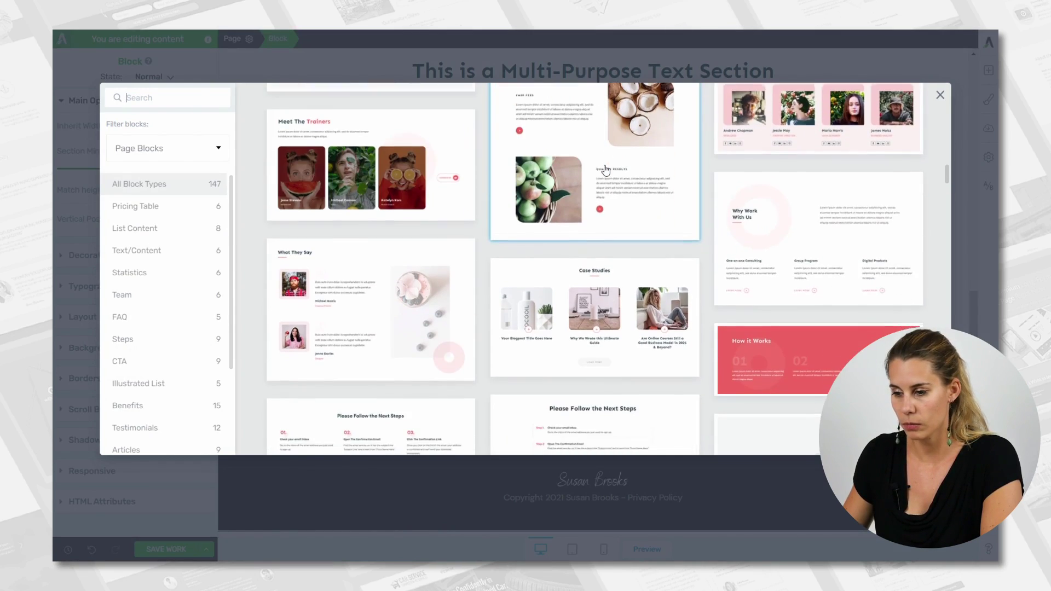
{"action": "scroll", "coordinate": [606, 170], "scroll_direction": "down", "scroll_amount": 2}
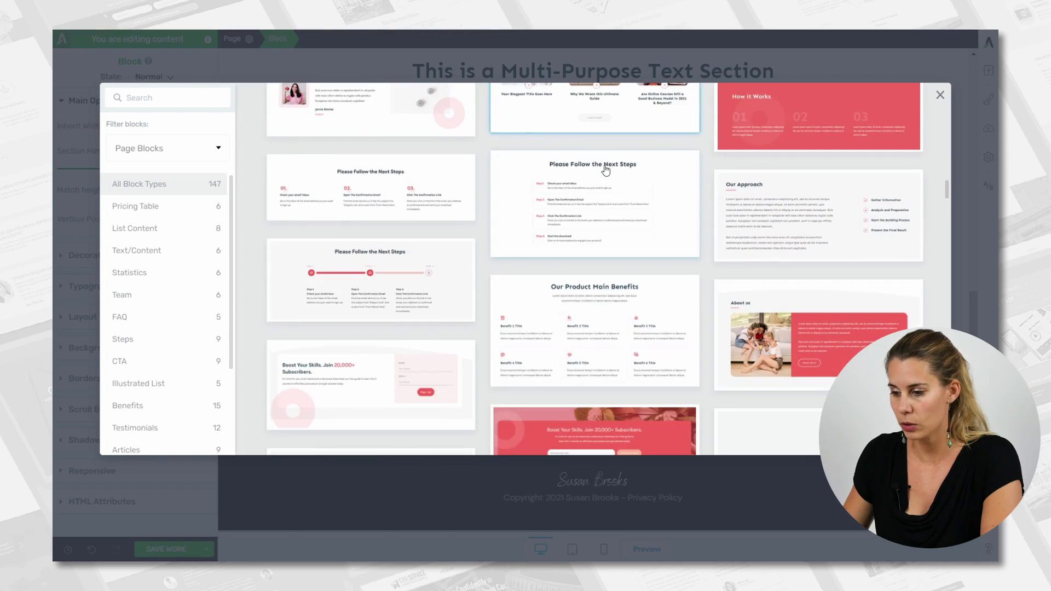
{"action": "scroll", "coordinate": [605, 170], "scroll_direction": "down", "scroll_amount": 4}
{"action": "scroll", "coordinate": [606, 170], "scroll_direction": "down", "scroll_amount": 3}
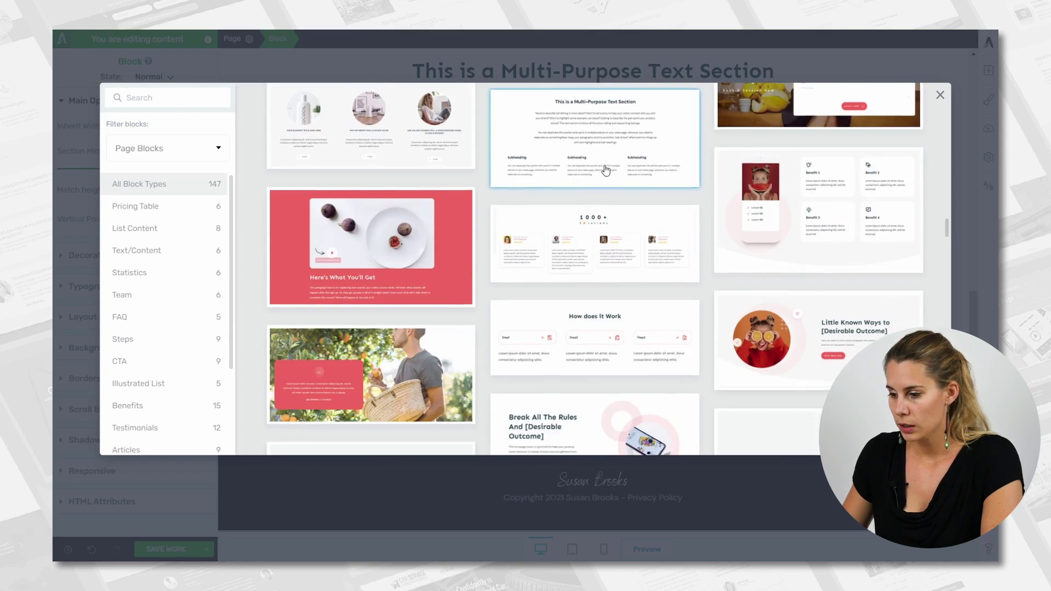
{"action": "scroll", "coordinate": [605, 170], "scroll_direction": "down", "scroll_amount": 5}
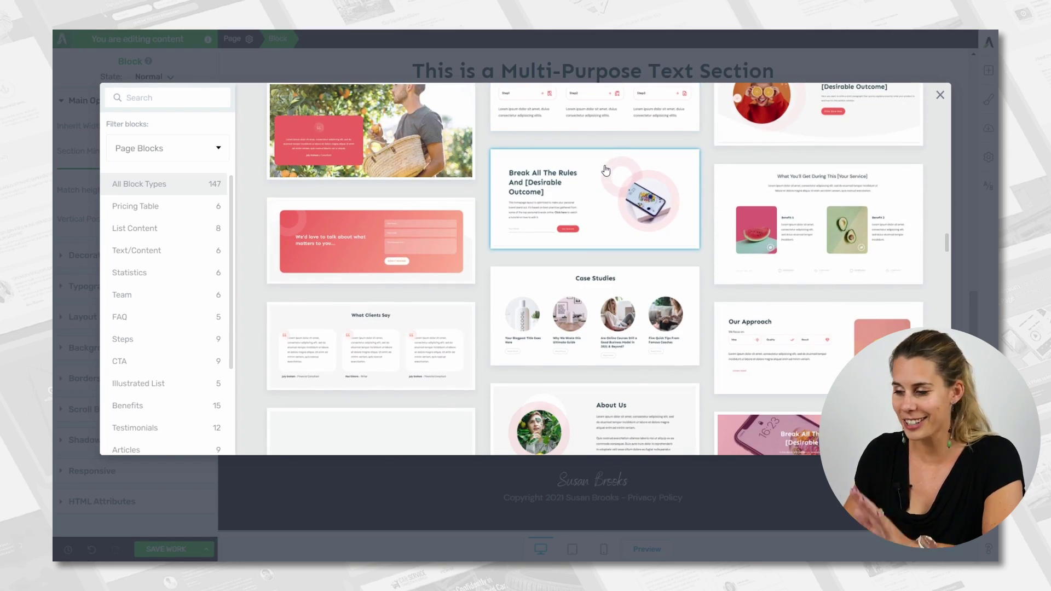
{"action": "scroll", "coordinate": [606, 170], "scroll_direction": "down", "scroll_amount": 7}
{"action": "scroll", "coordinate": [606, 167], "scroll_direction": "down", "scroll_amount": 5}
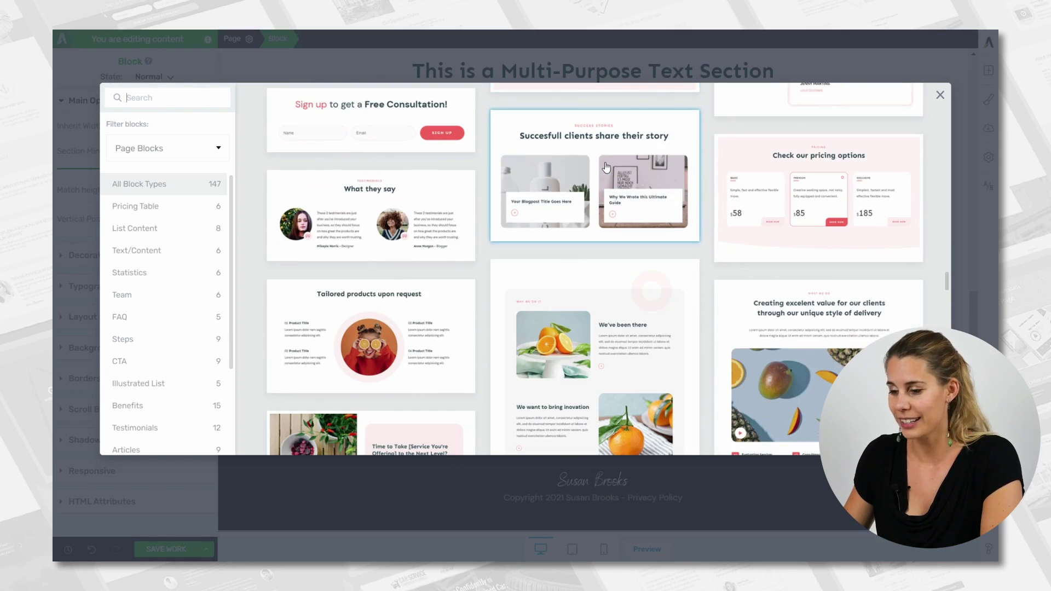
{"action": "scroll", "coordinate": [606, 167], "scroll_direction": "down", "scroll_amount": 7}
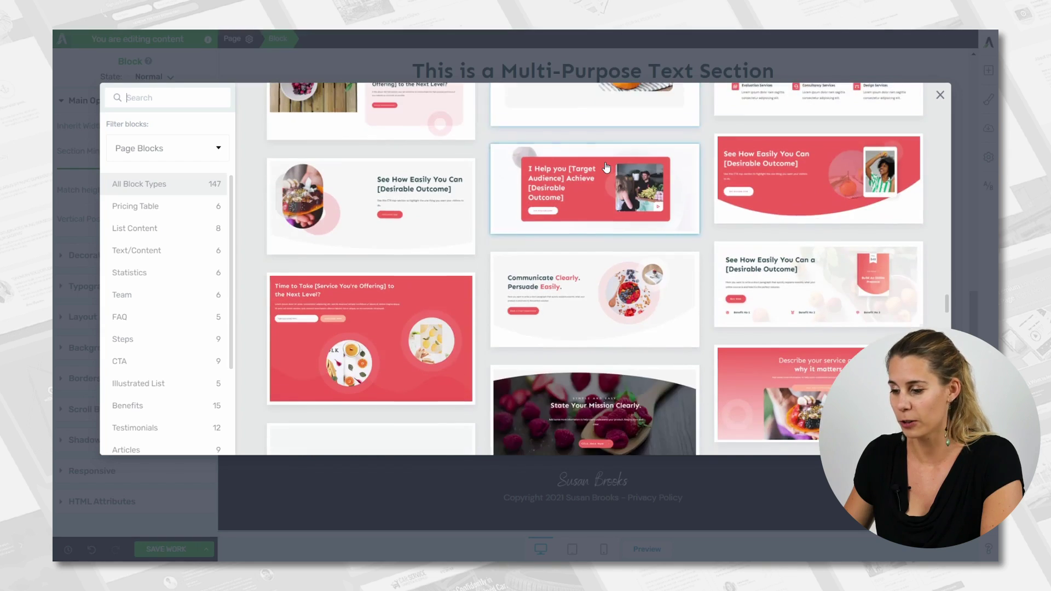
{"action": "scroll", "coordinate": [606, 167], "scroll_direction": "down", "scroll_amount": 6}
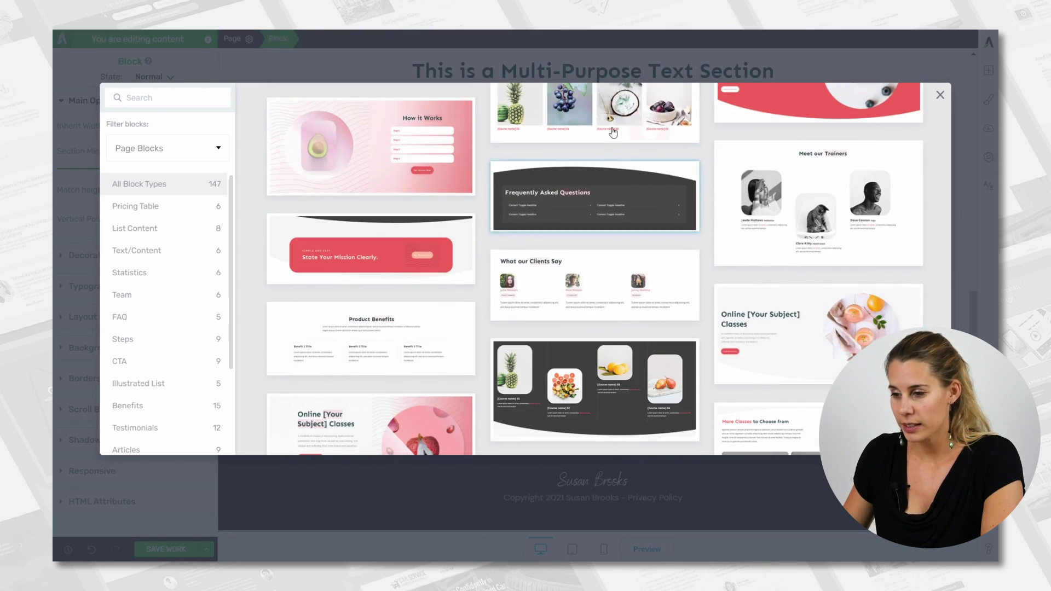
{"action": "scroll", "coordinate": [624, 146], "scroll_direction": "up", "scroll_amount": 2}
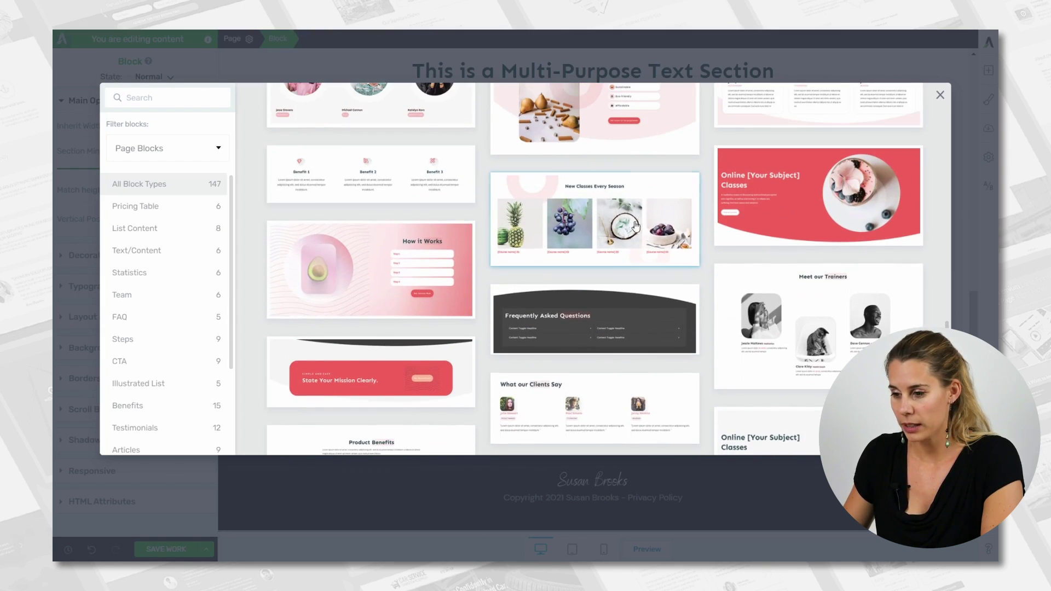
{"action": "left_click", "coordinate": [606, 201]}
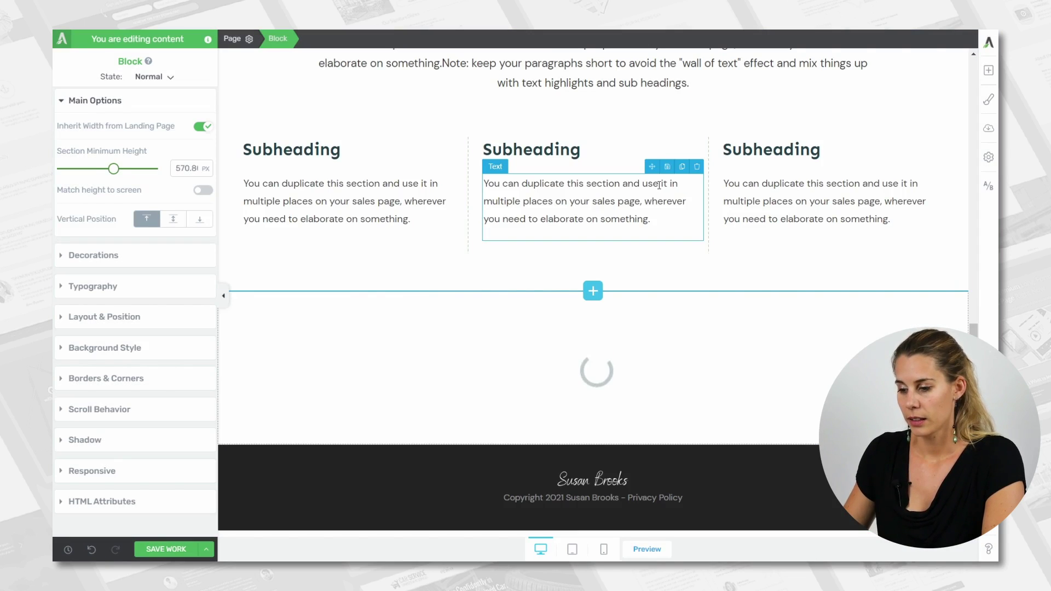
{"action": "scroll", "coordinate": [659, 186], "scroll_direction": "down", "scroll_amount": 5}
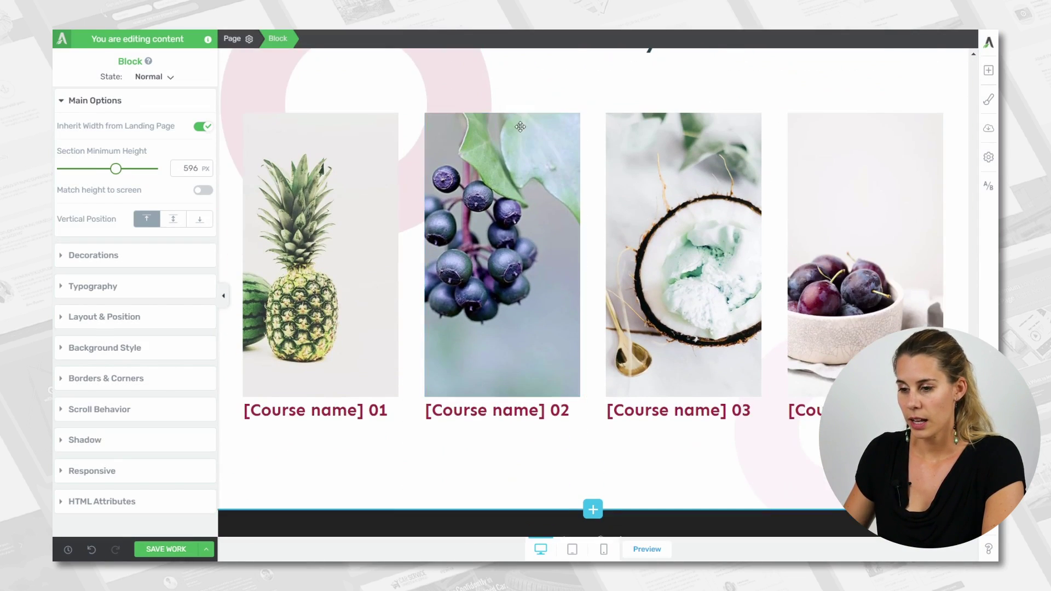
Step: Check the assembled blocks from the course images up to the hero section and save the page
{"action": "scroll", "coordinate": [439, 160], "scroll_direction": "up", "scroll_amount": 2}
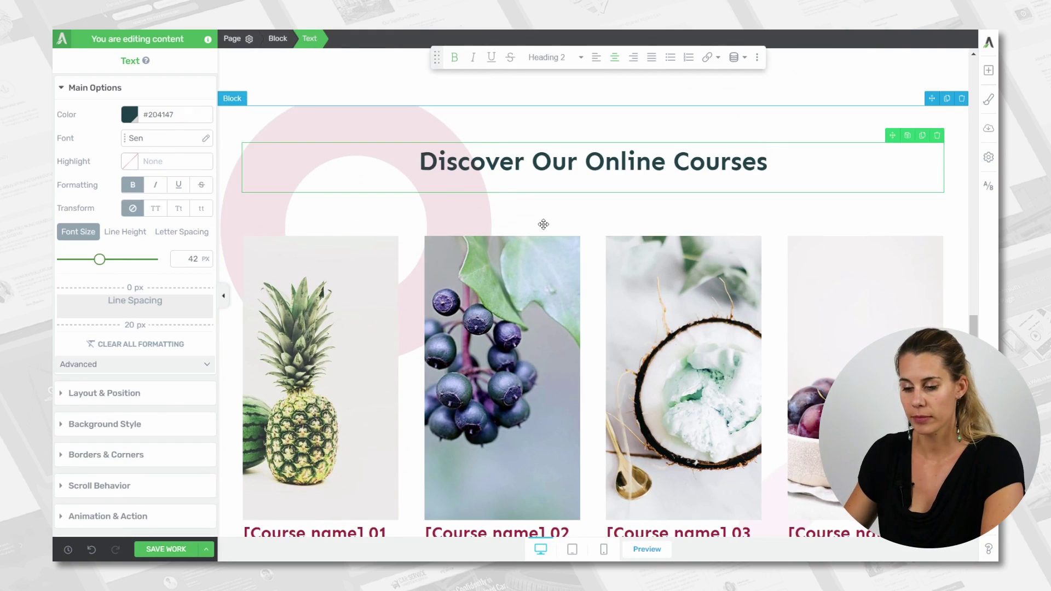
{"action": "scroll", "coordinate": [513, 307], "scroll_direction": "down", "scroll_amount": 3}
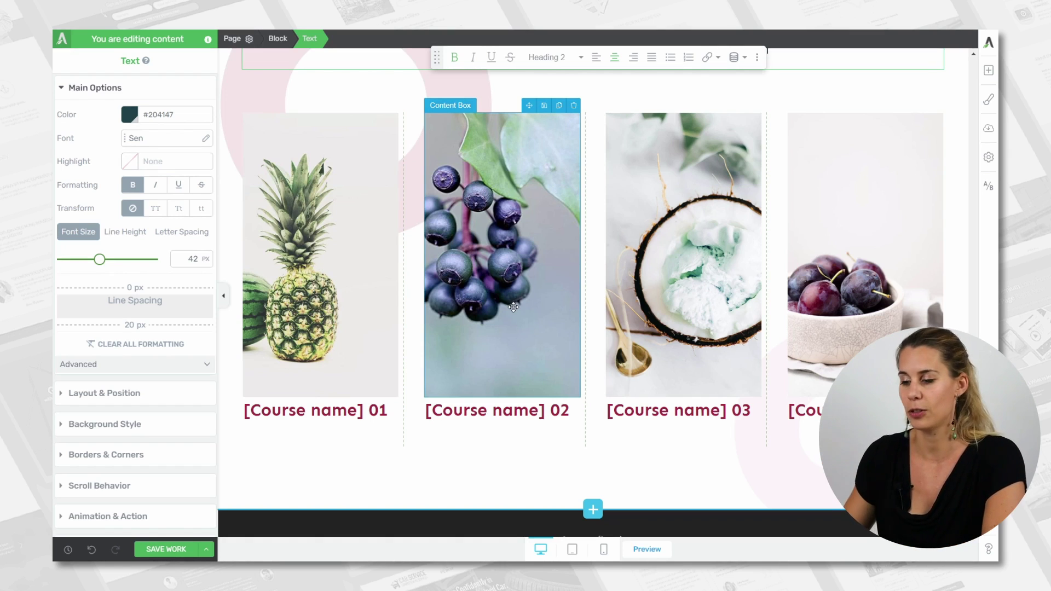
{"action": "scroll", "coordinate": [684, 258], "scroll_direction": "up", "scroll_amount": 15}
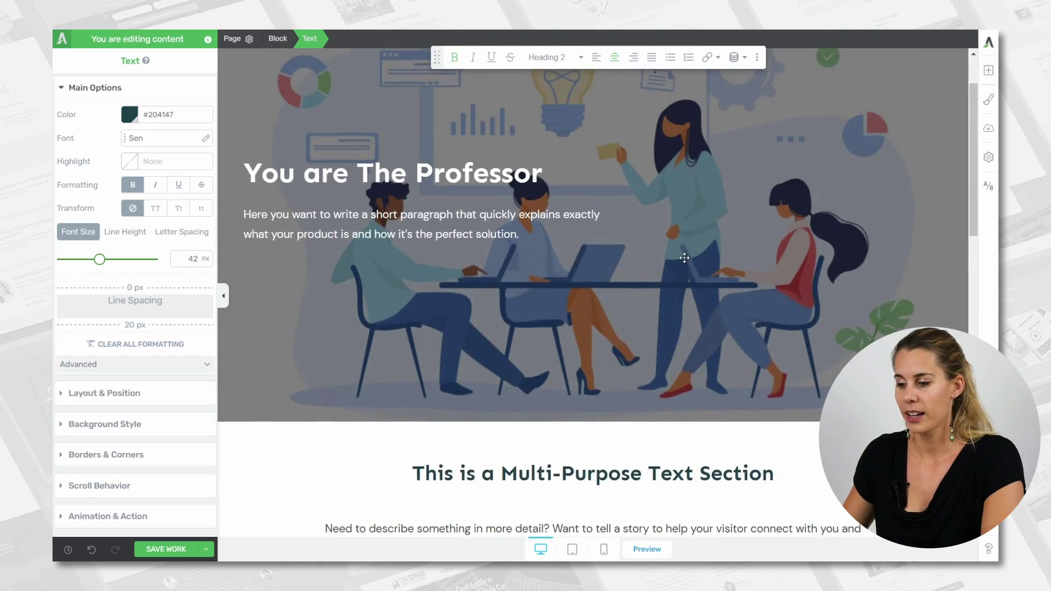
{"action": "scroll", "coordinate": [684, 258], "scroll_direction": "up", "scroll_amount": 2}
{"action": "left_click", "coordinate": [174, 550]}
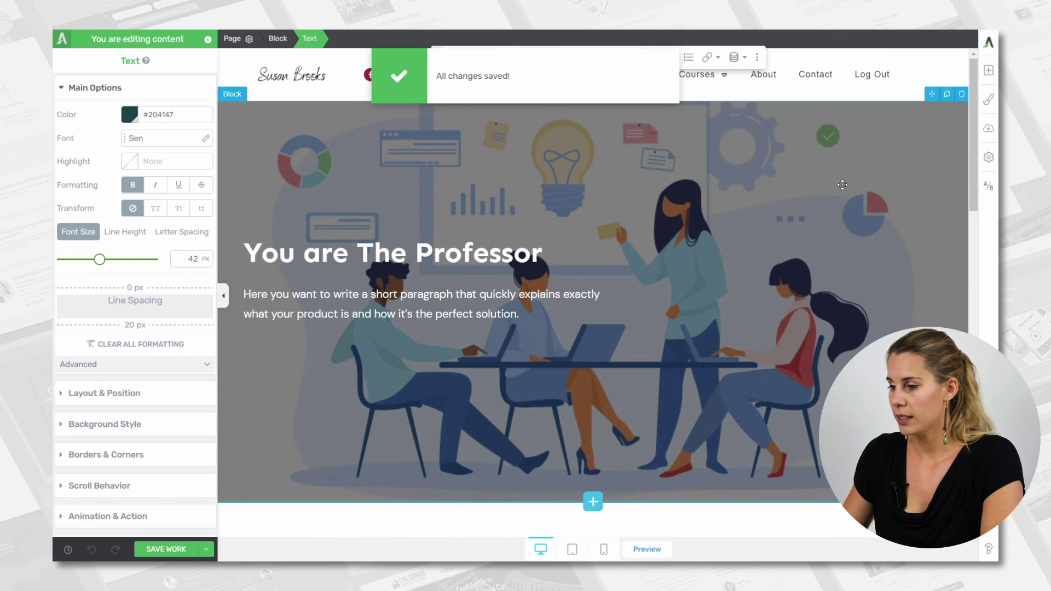
Step: Save the landing page as a page template named "Quiz result"
{"action": "left_click", "coordinate": [989, 158]}
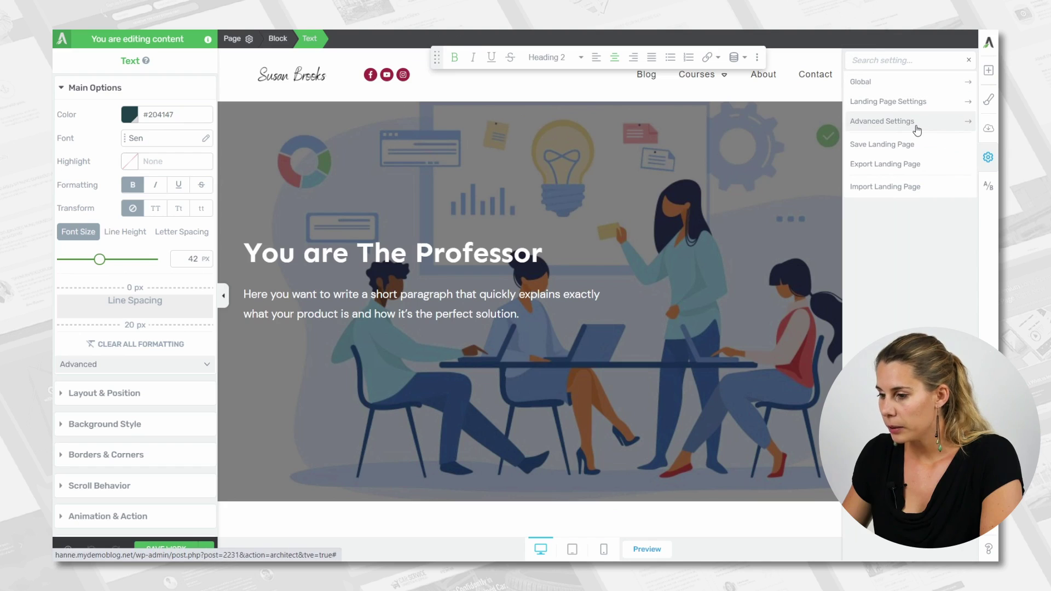
{"action": "left_click", "coordinate": [913, 145]}
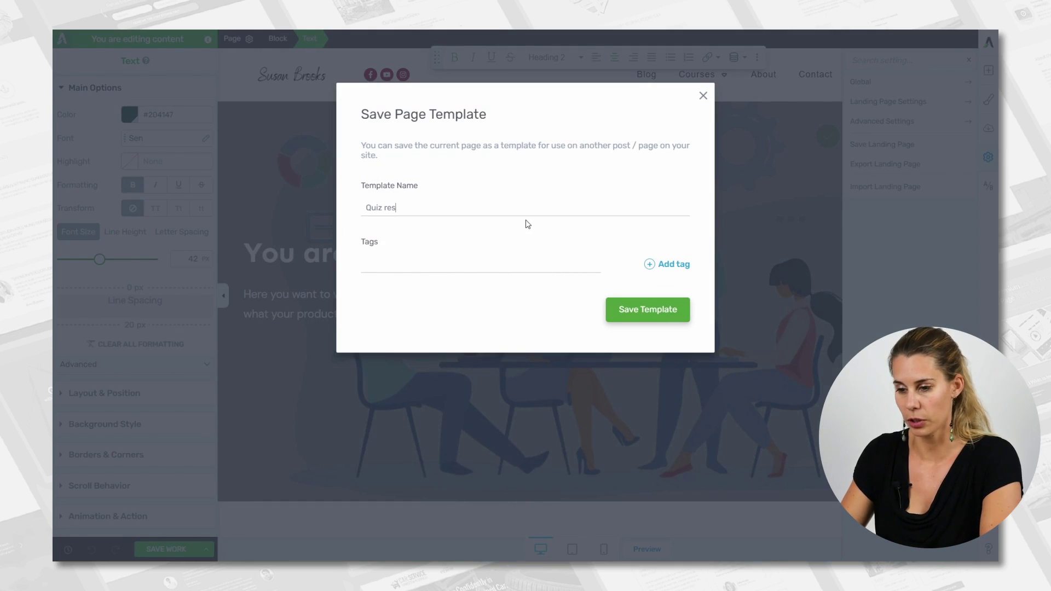
{"action": "type", "text": "Quiz result"}
{"action": "left_click", "coordinate": [674, 310]}
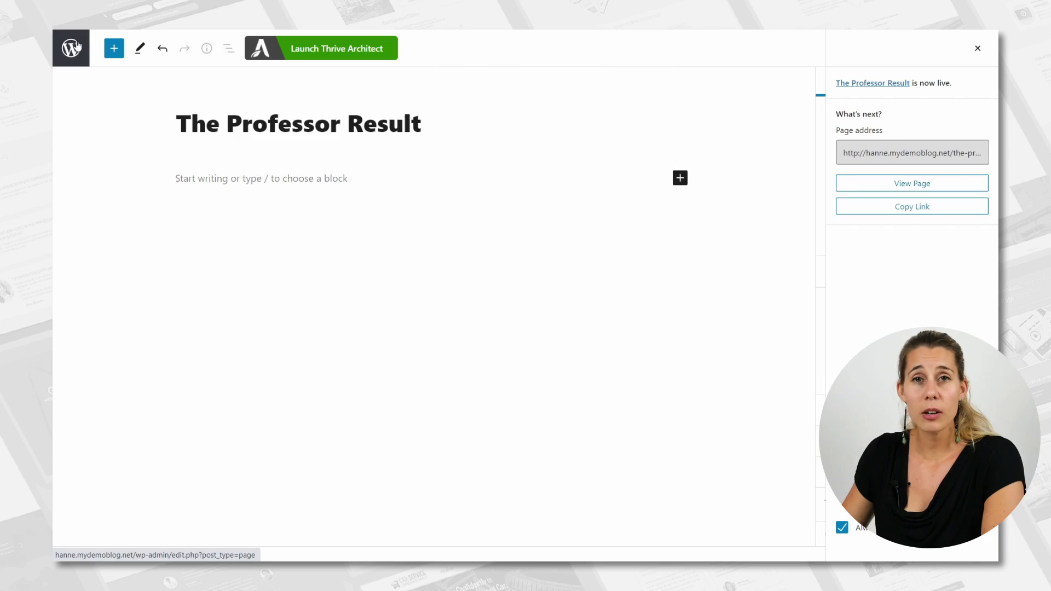
Step: Return to the WordPress page list, create a page titled "The Rebel Result" and publish it
{"action": "left_click", "coordinate": [77, 46]}
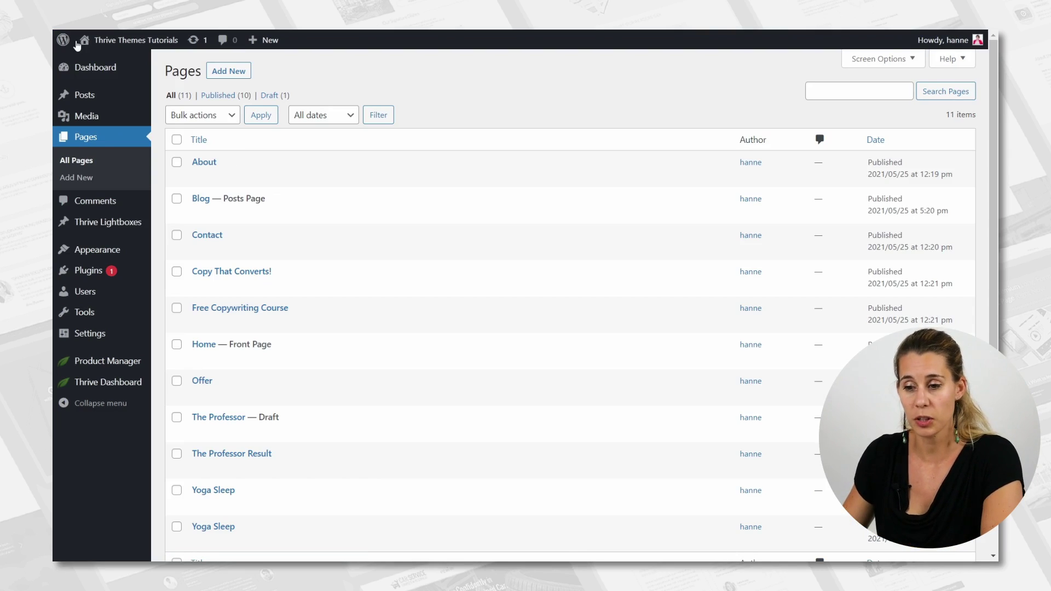
{"action": "left_click", "coordinate": [225, 75]}
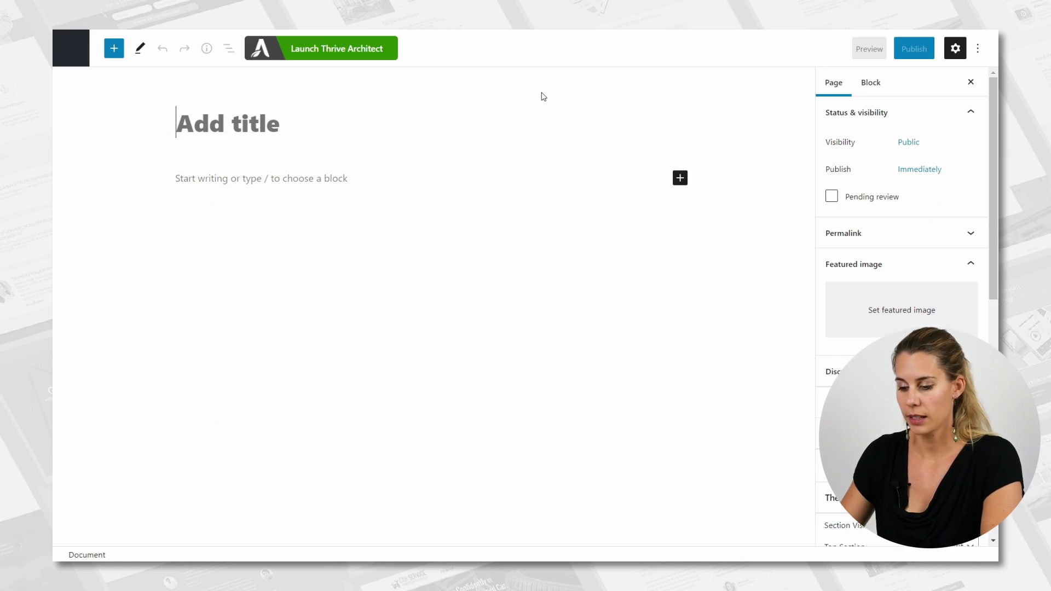
{"action": "type", "text": "The Rebel "}
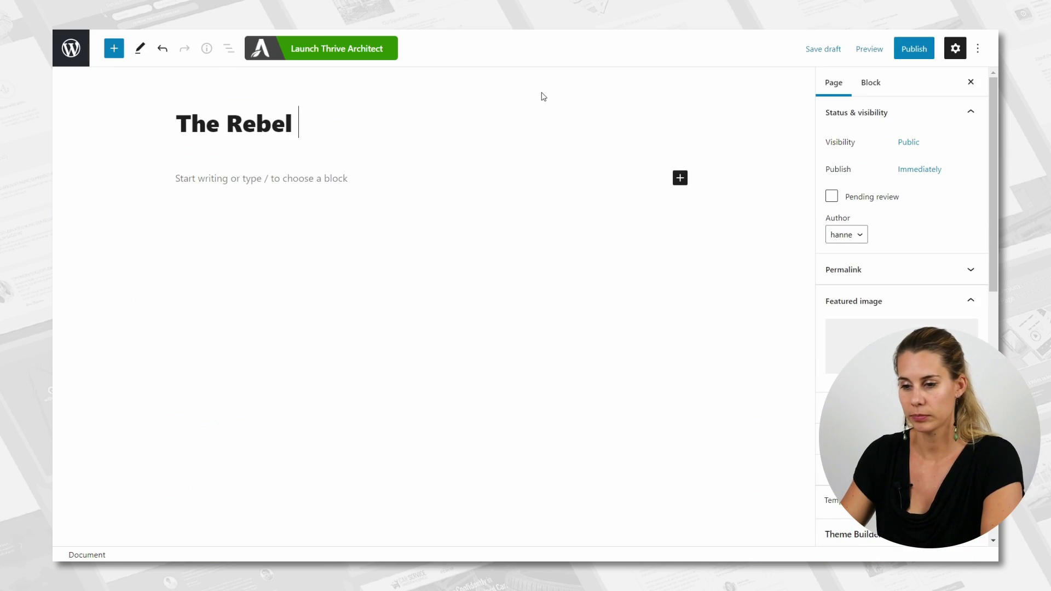
{"action": "type", "text": "Ressu"}
{"action": "key", "text": "BackSpace"}
{"action": "key", "text": "BackSpace"}
{"action": "type", "text": "ult"}
{"action": "left_click", "coordinate": [914, 50]}
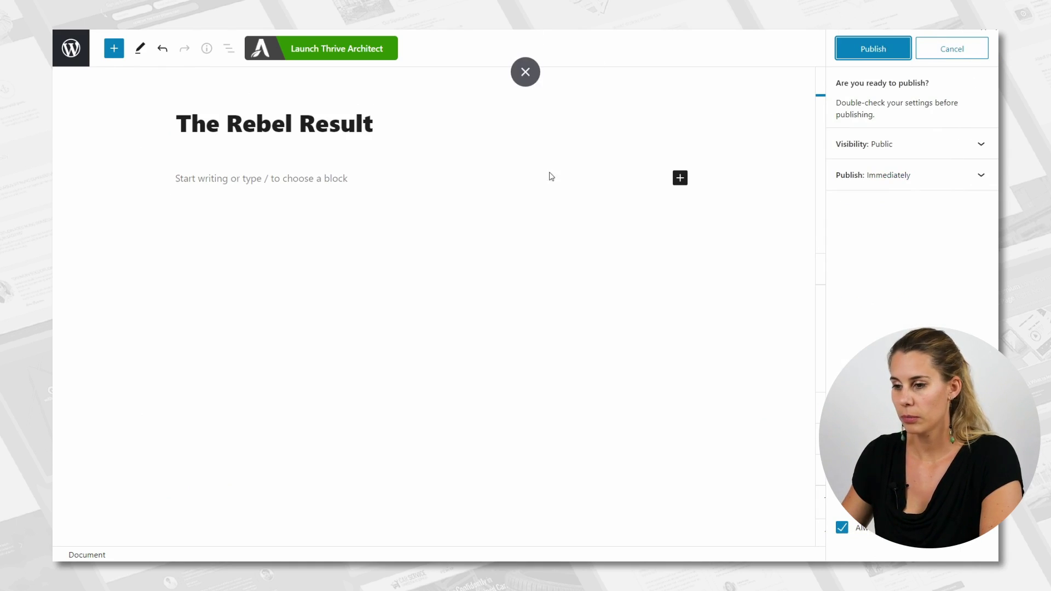
{"action": "left_click", "coordinate": [887, 52]}
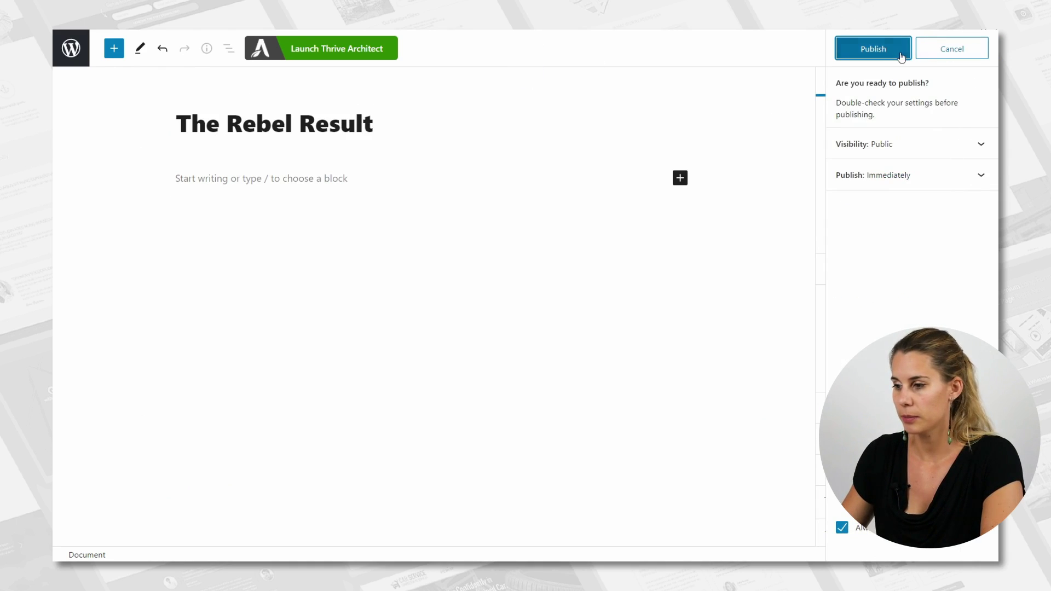
Step: Launch Thrive Architect on the Rebel page and load the saved "Quiz result" landing page template
{"action": "left_click", "coordinate": [346, 53]}
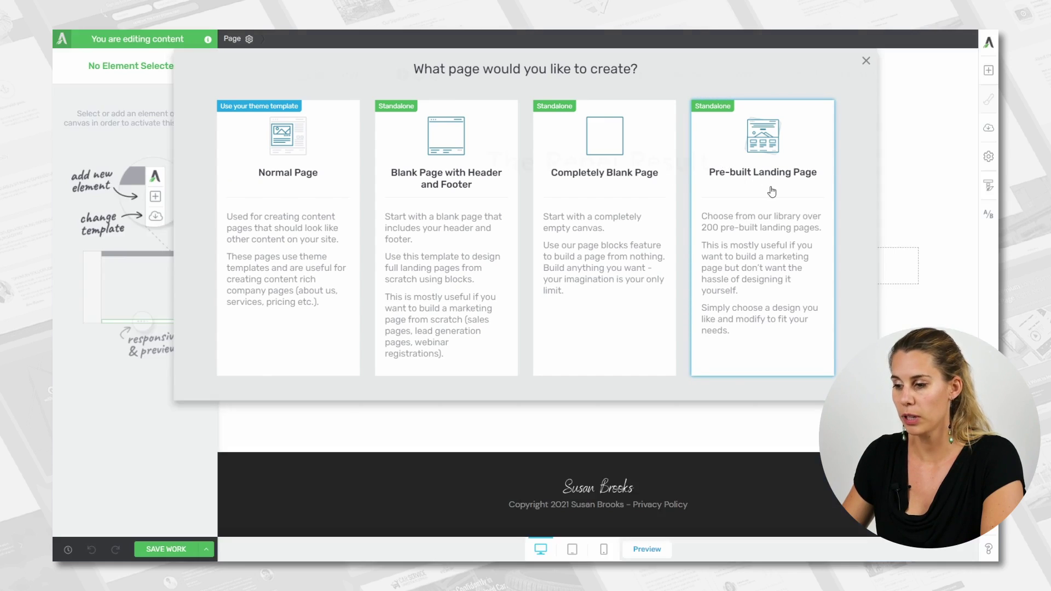
{"action": "left_click", "coordinate": [768, 191]}
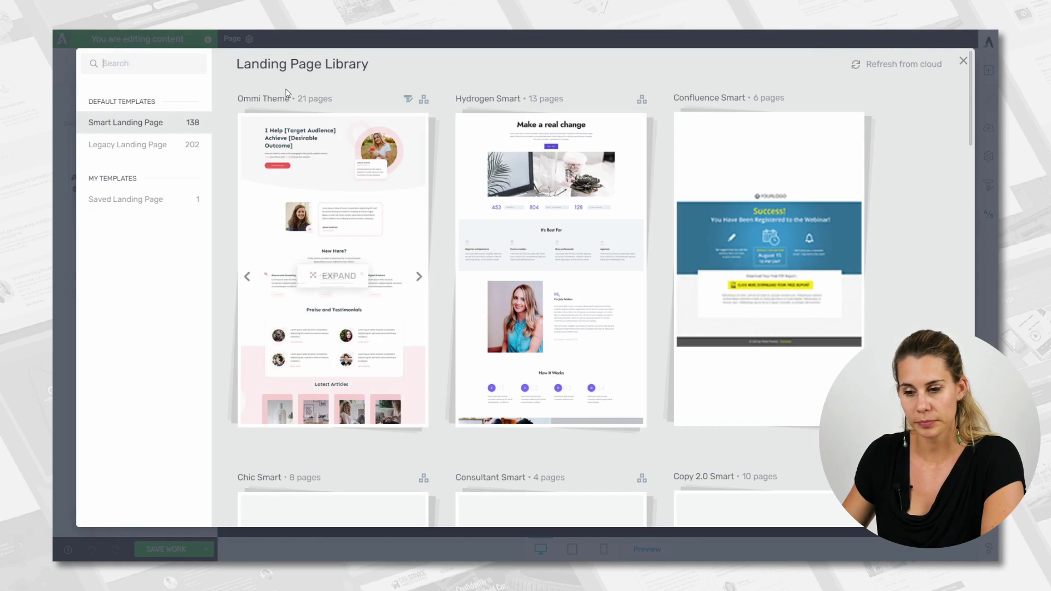
{"action": "left_click", "coordinate": [155, 200]}
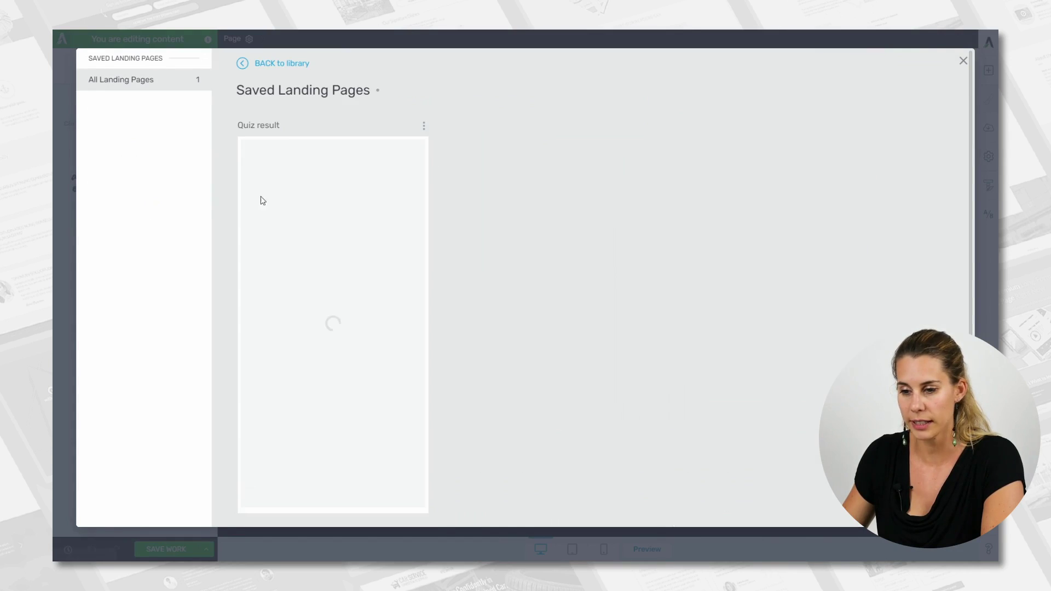
{"action": "left_click", "coordinate": [340, 190]}
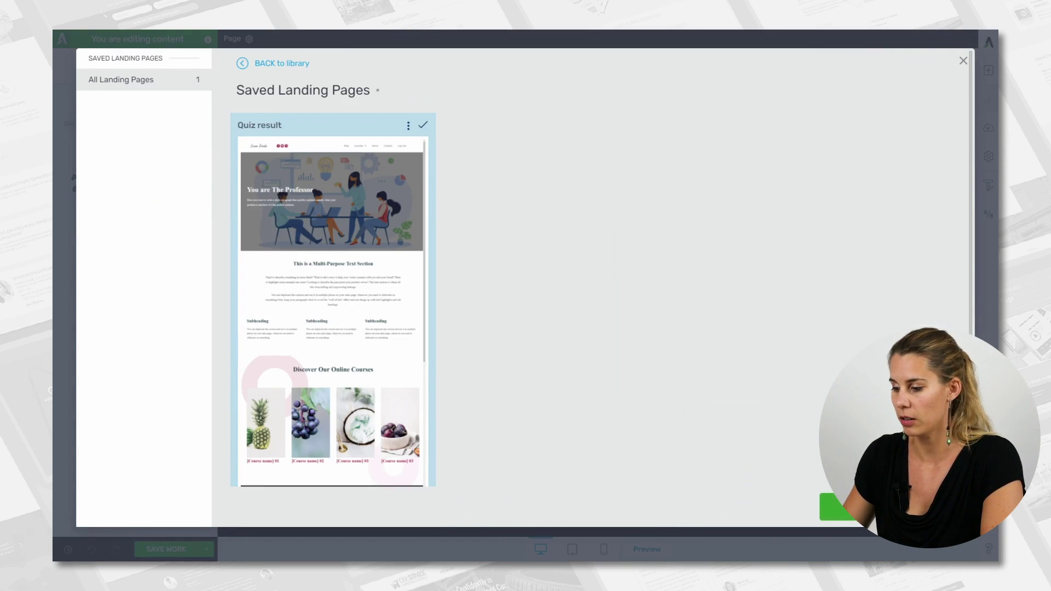
{"action": "left_click", "coordinate": [890, 507]}
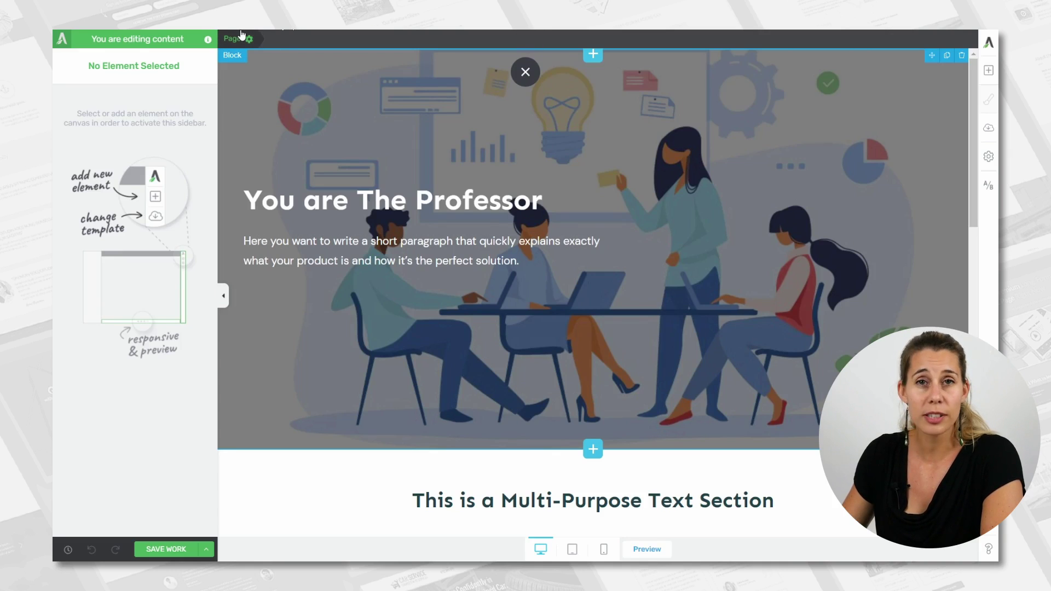
Step: Make the landing page's header and footer visible
{"action": "left_click", "coordinate": [243, 36]}
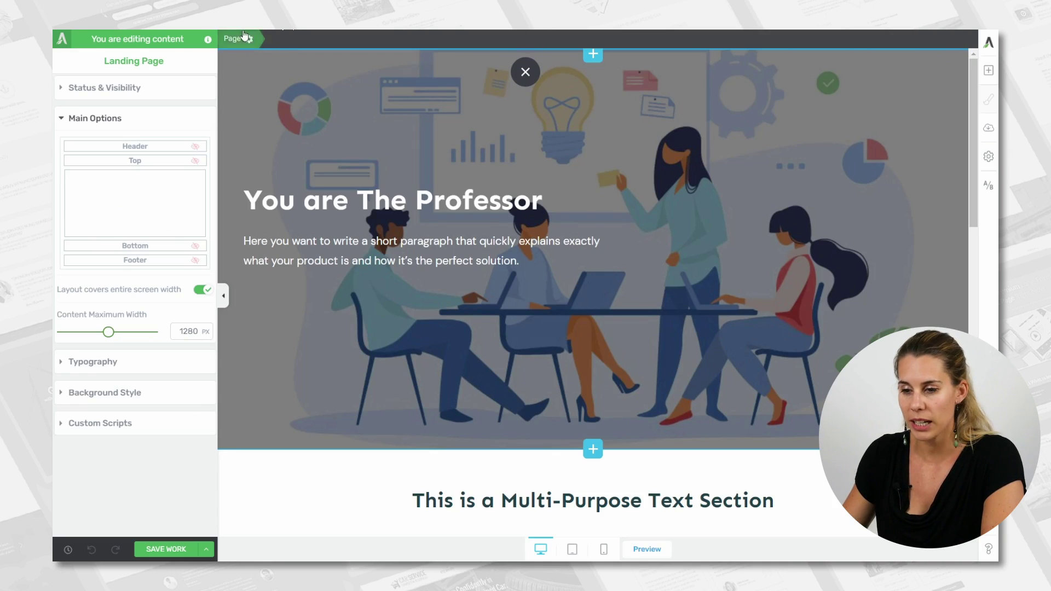
{"action": "left_click", "coordinate": [195, 147]}
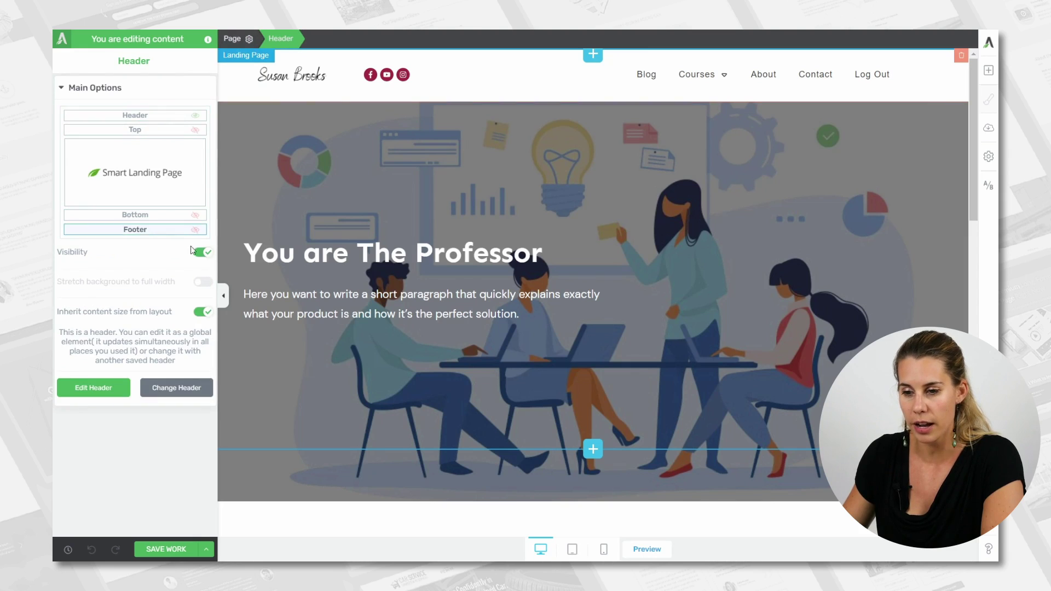
{"action": "left_click", "coordinate": [195, 229]}
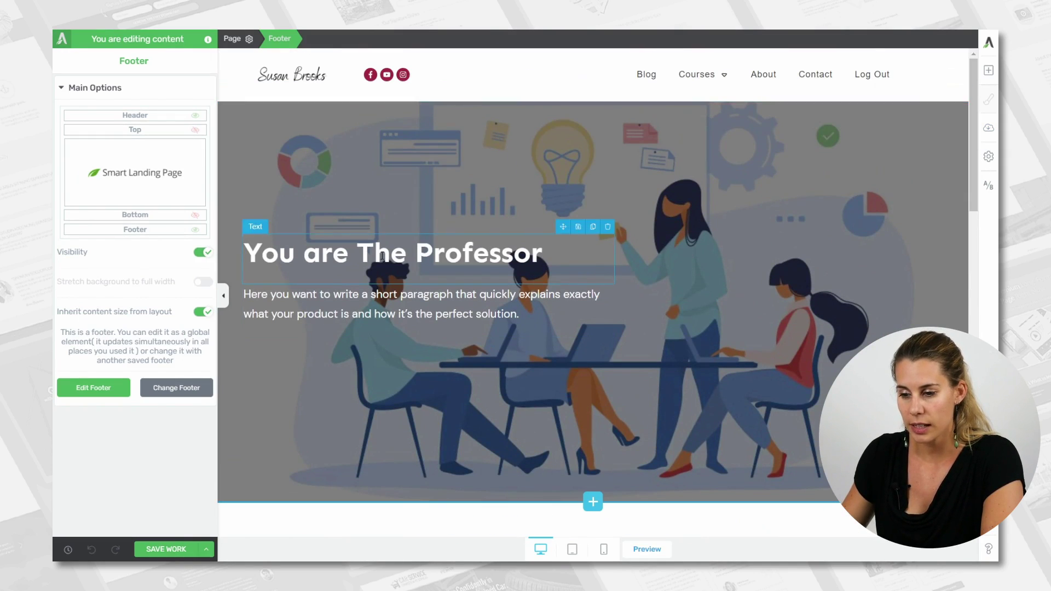
Step: Change the hero heading to "You are The Rebel" and save the page
{"action": "left_click", "coordinate": [399, 253]}
{"action": "left_click_drag", "start_coordinate": [414, 253], "coordinate": [560, 248]}
{"action": "type", "text": "R"}
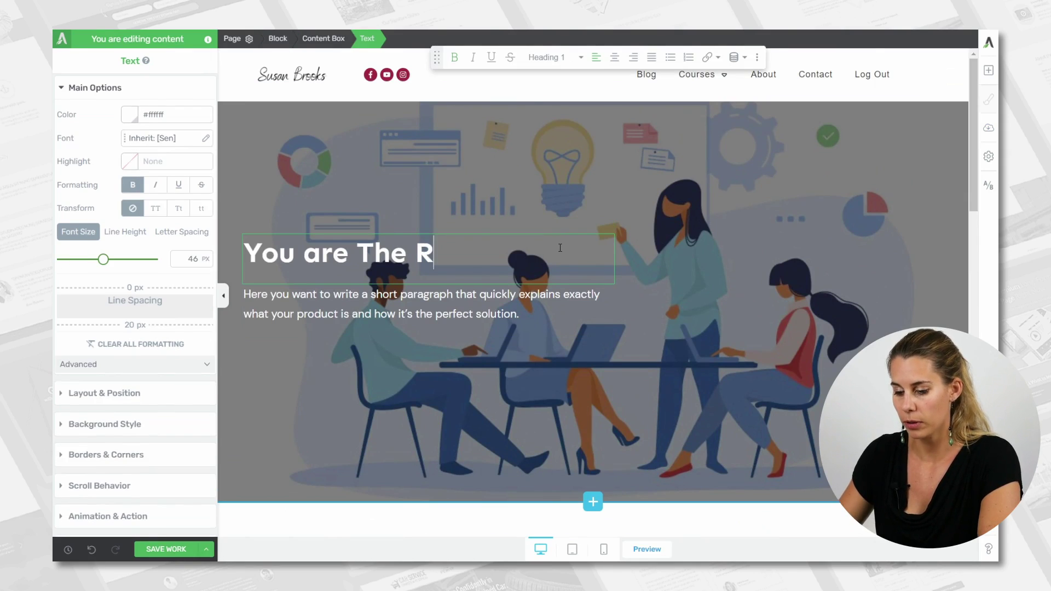
{"action": "type", "text": "ebel"}
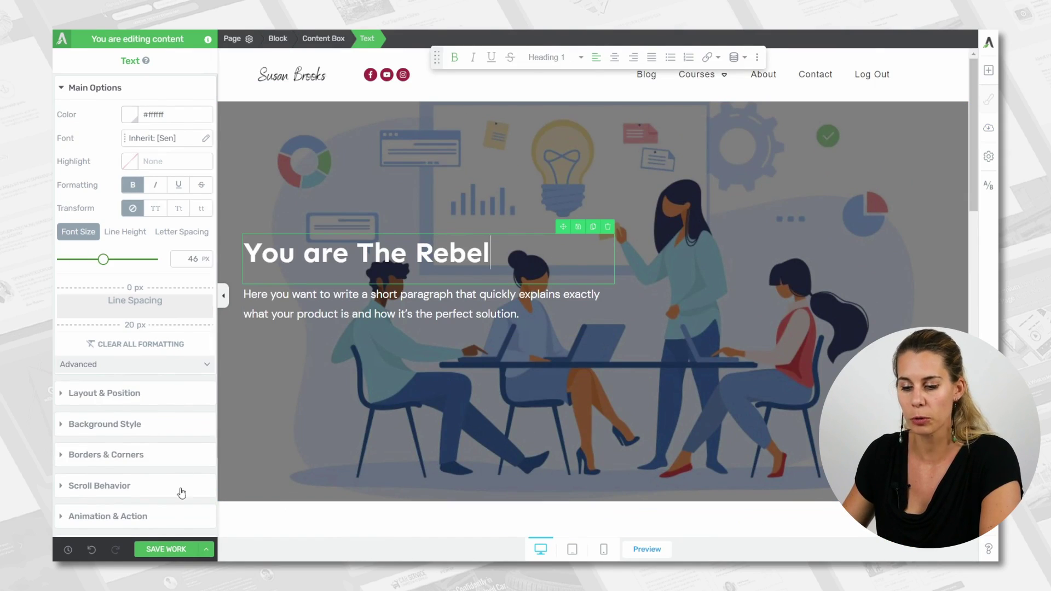
{"action": "left_click", "coordinate": [169, 549]}
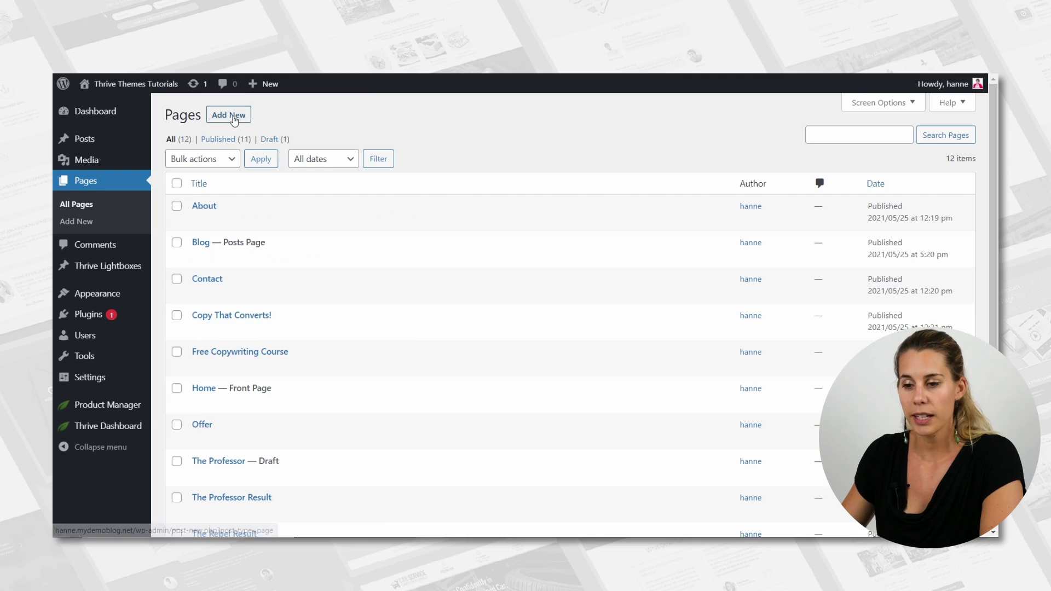
Step: Create a new WordPress page titled "The Artist Result" and publish it
{"action": "left_click", "coordinate": [235, 119]}
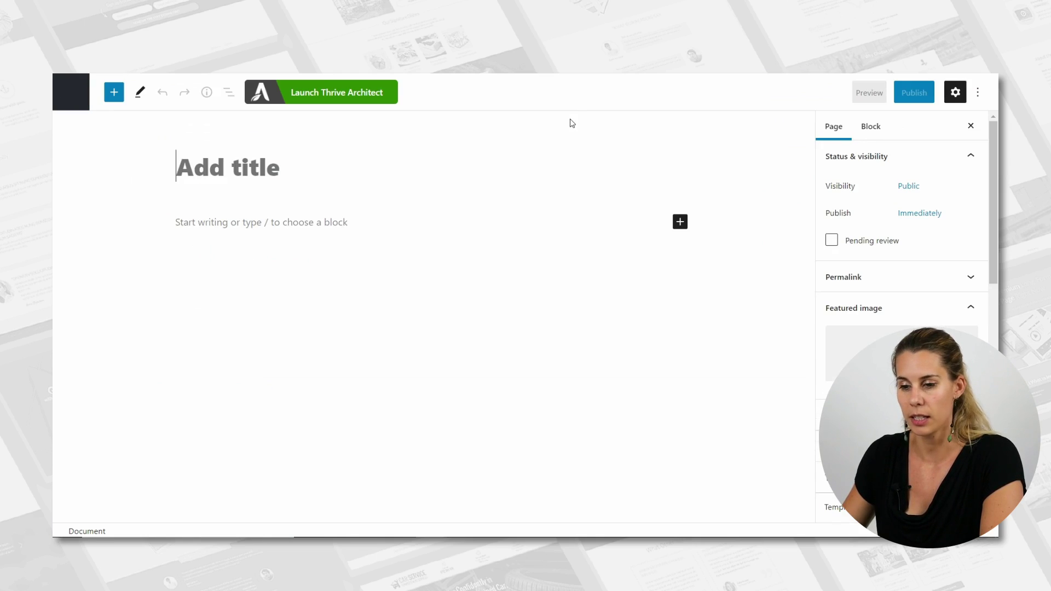
{"action": "type", "text": "The"}
{"action": "type", "text": "Artist Result"}
{"action": "left_click", "coordinate": [914, 92]}
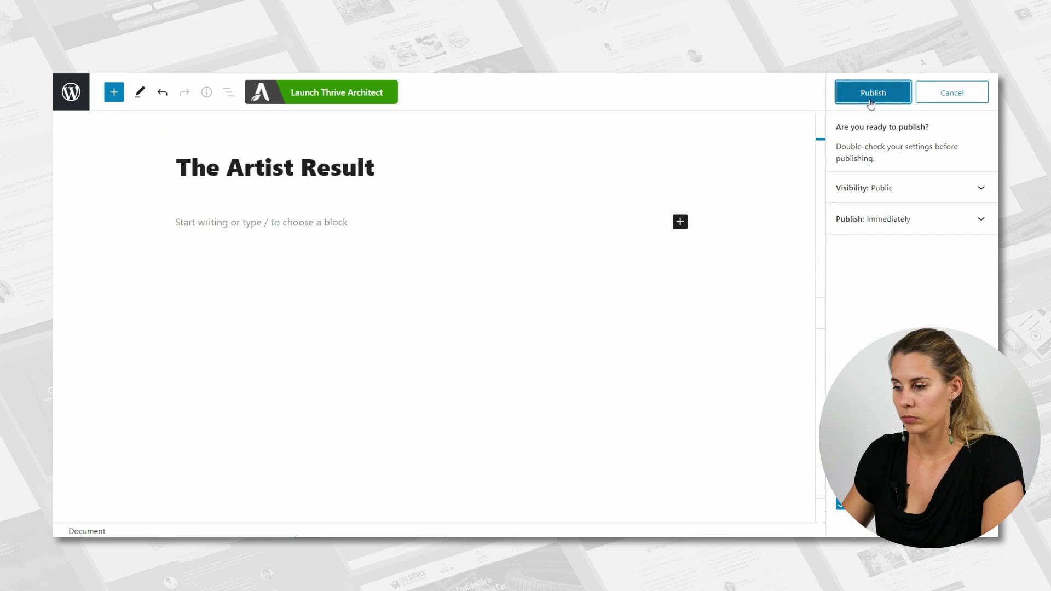
{"action": "left_click", "coordinate": [869, 94]}
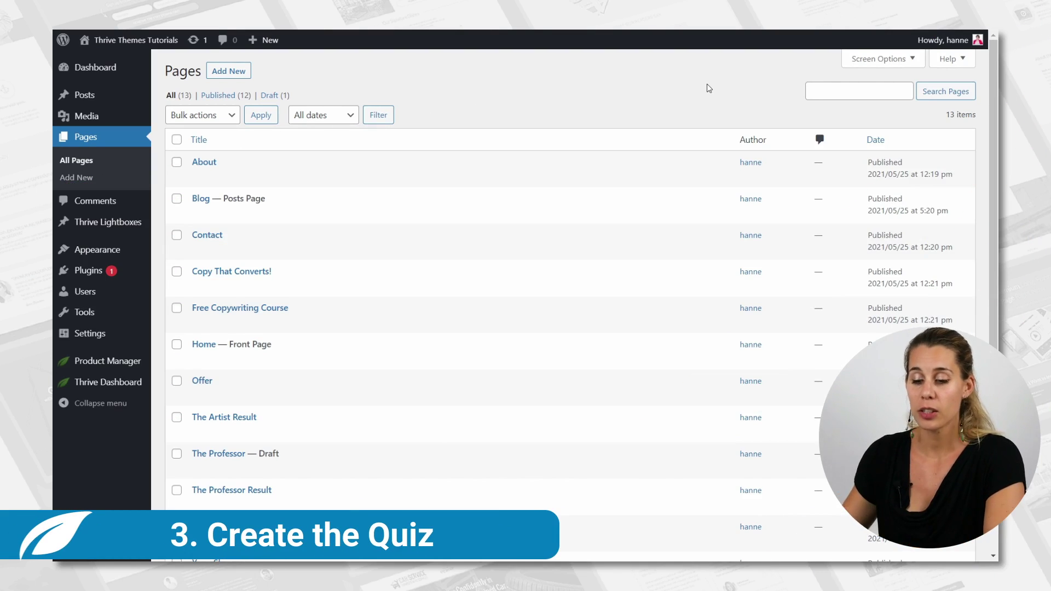
Step: Open Thrive Quiz Builder and create a quiz from the List building template named "Online Entrepreneur"
{"action": "mouse_move", "coordinate": [108, 382]}
{"action": "left_click", "coordinate": [217, 469]}
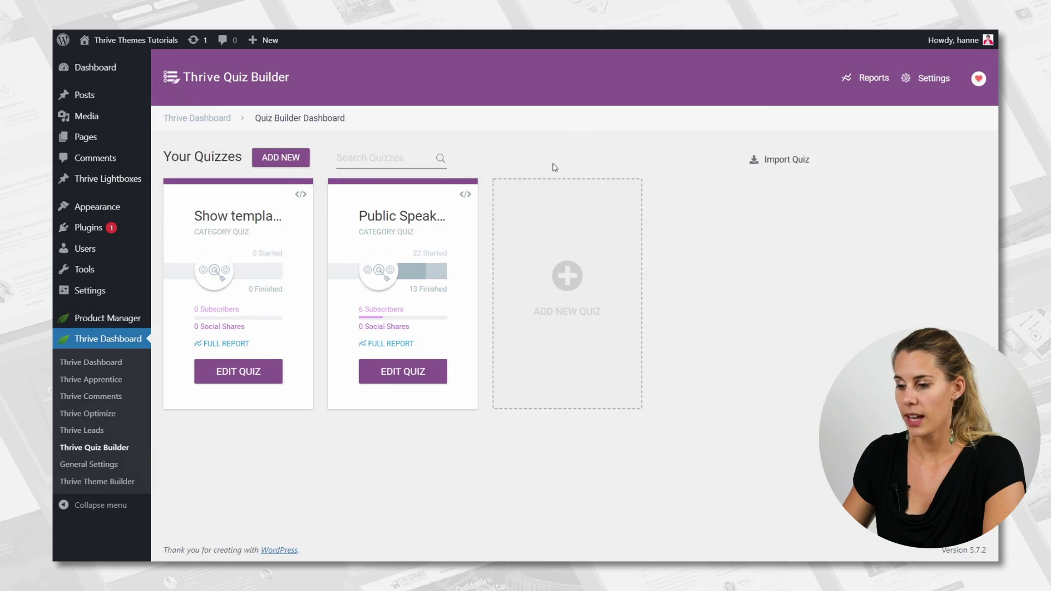
{"action": "left_click", "coordinate": [567, 280]}
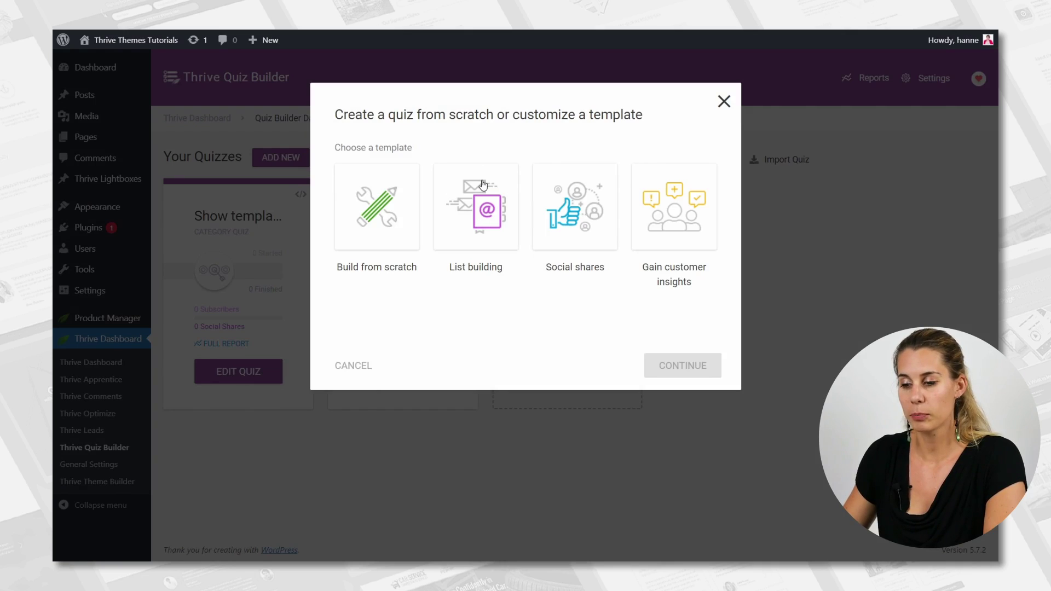
{"action": "left_click", "coordinate": [482, 189]}
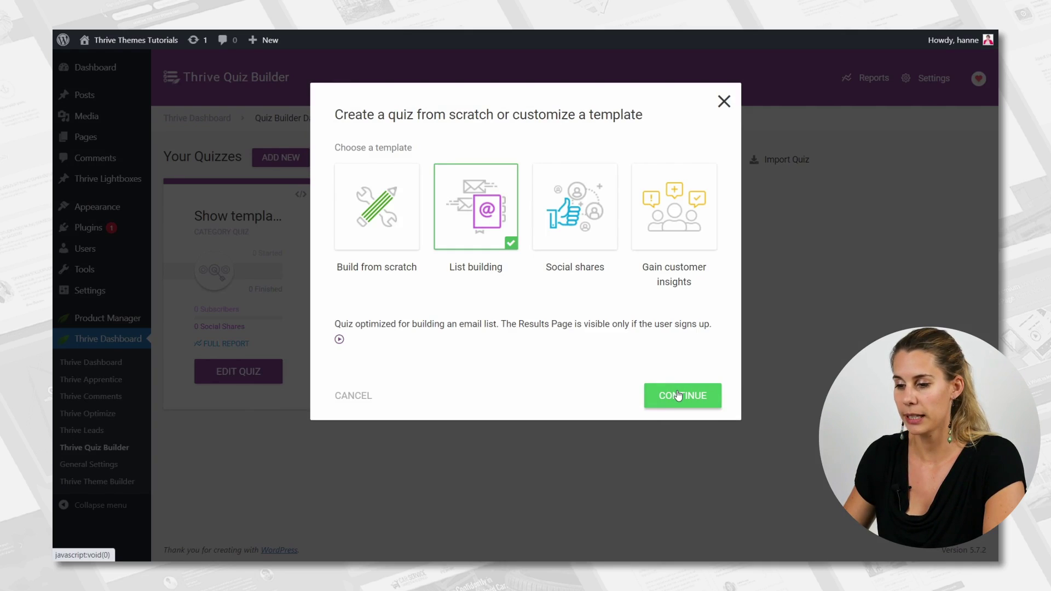
{"action": "left_click", "coordinate": [678, 396]}
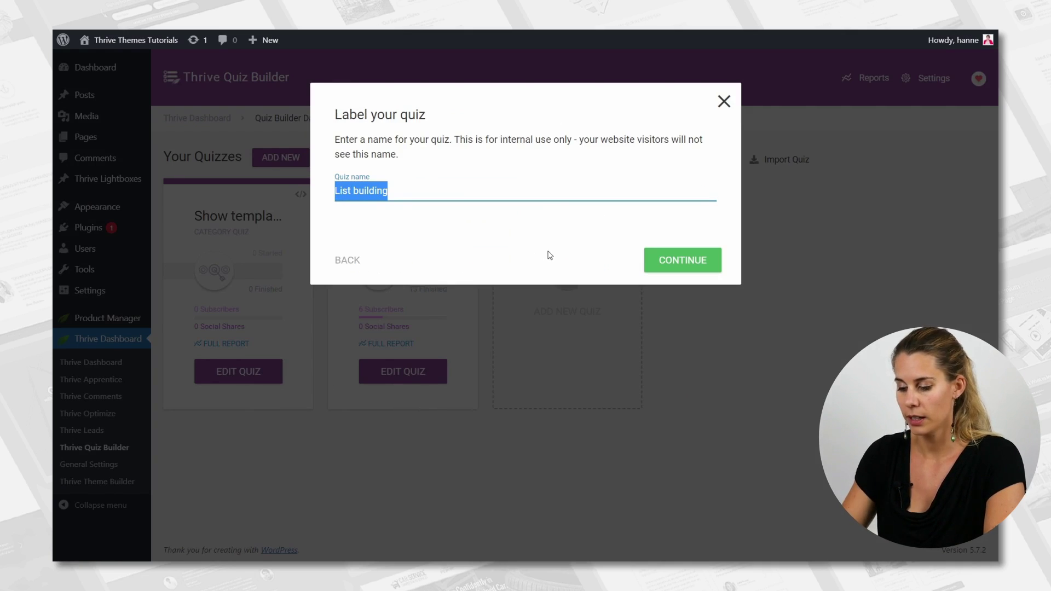
{"action": "type", "text": "Online Entrepreneur"}
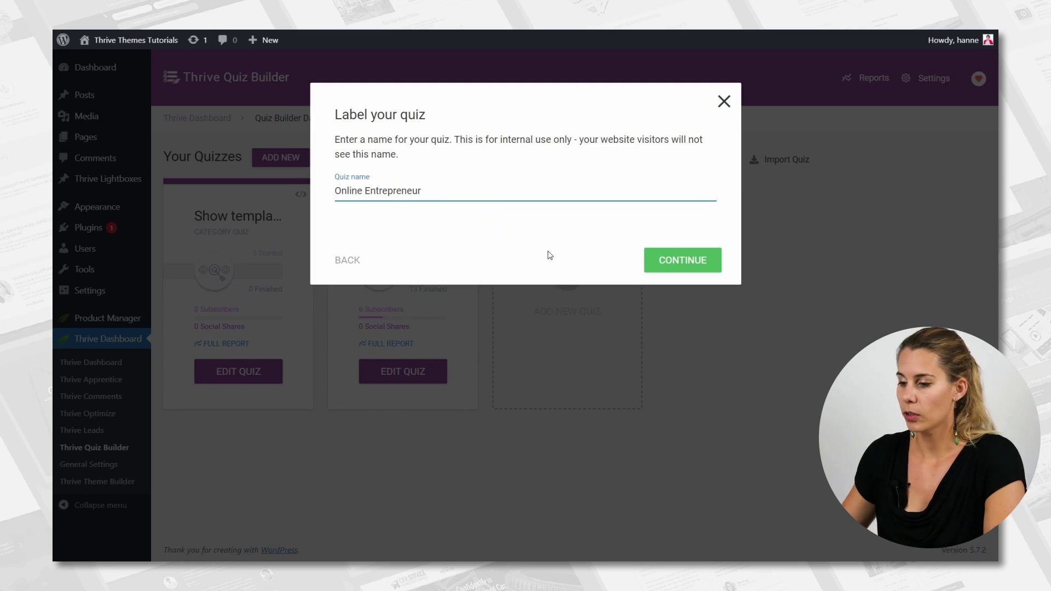
{"action": "left_click", "coordinate": [671, 259]}
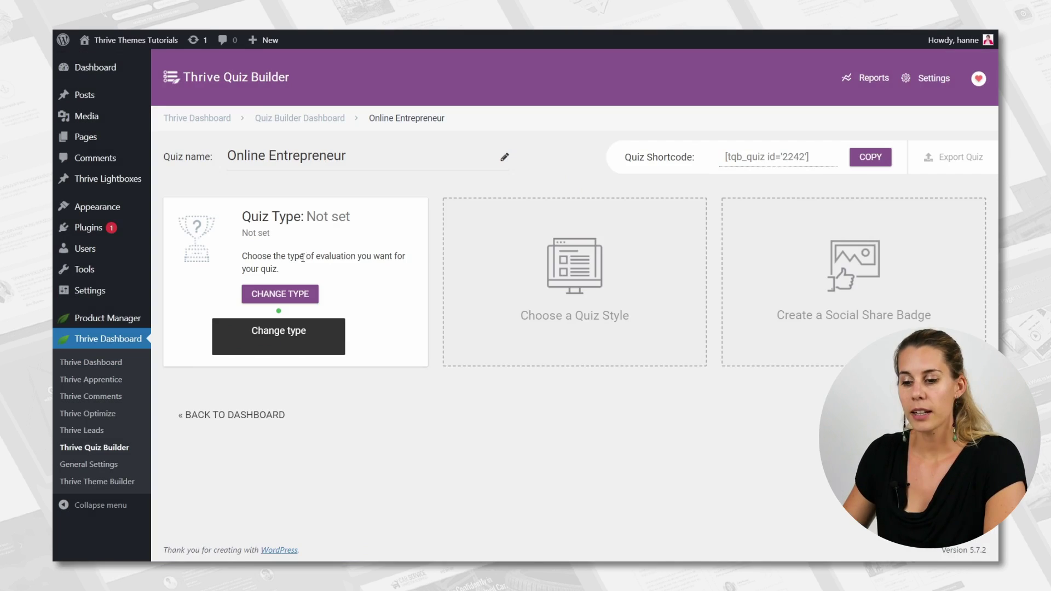
Step: Set the quiz's evaluation type to Category and proceed to its quiz settings
{"action": "left_click", "coordinate": [281, 296]}
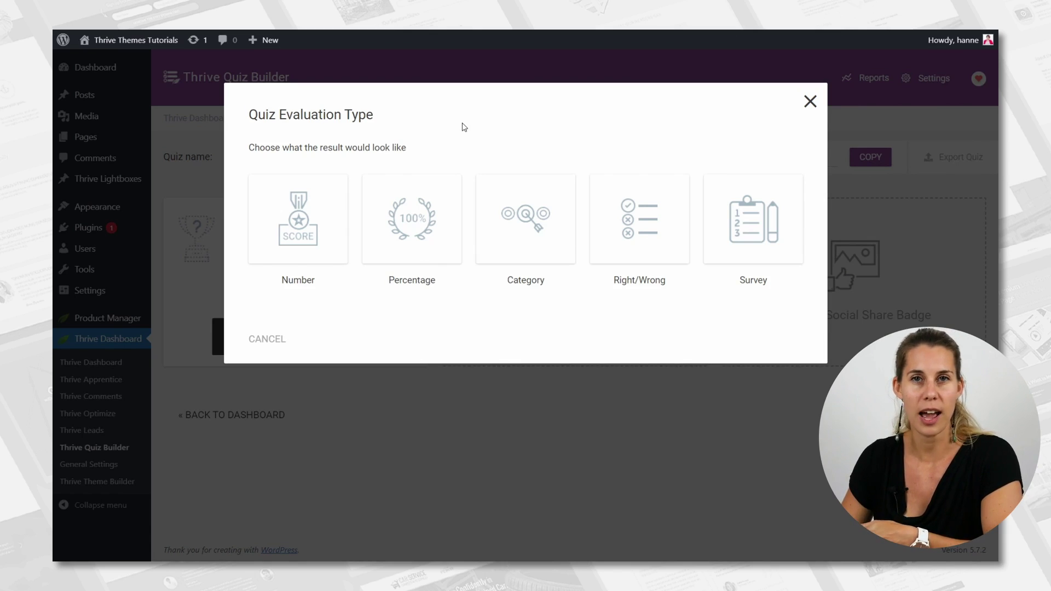
{"action": "left_click", "coordinate": [539, 230]}
{"action": "left_click", "coordinate": [766, 355]}
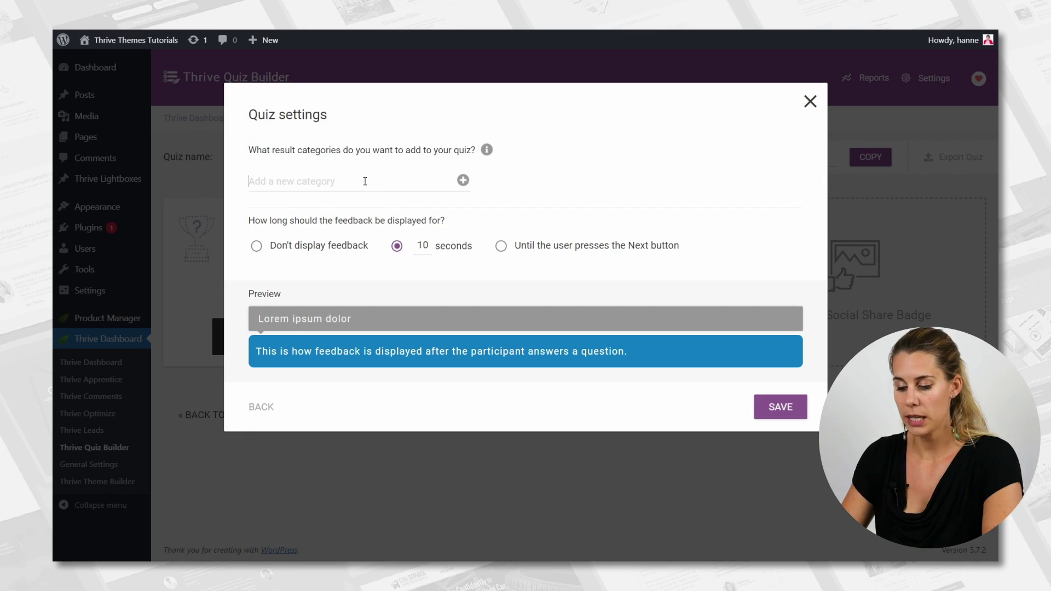
Step: Add the result categories Professor, Rebel and Artist, choose not to display feedback, and save the quiz settings
{"action": "type", "text": "Profe"}
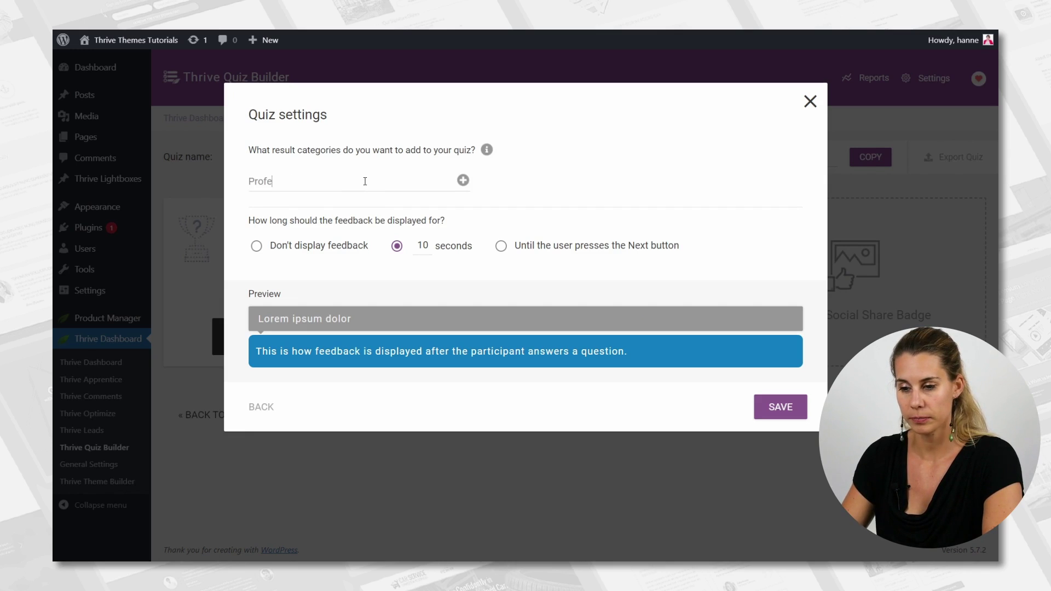
{"action": "type", "text": "ssor"}
{"action": "left_click", "coordinate": [463, 180]}
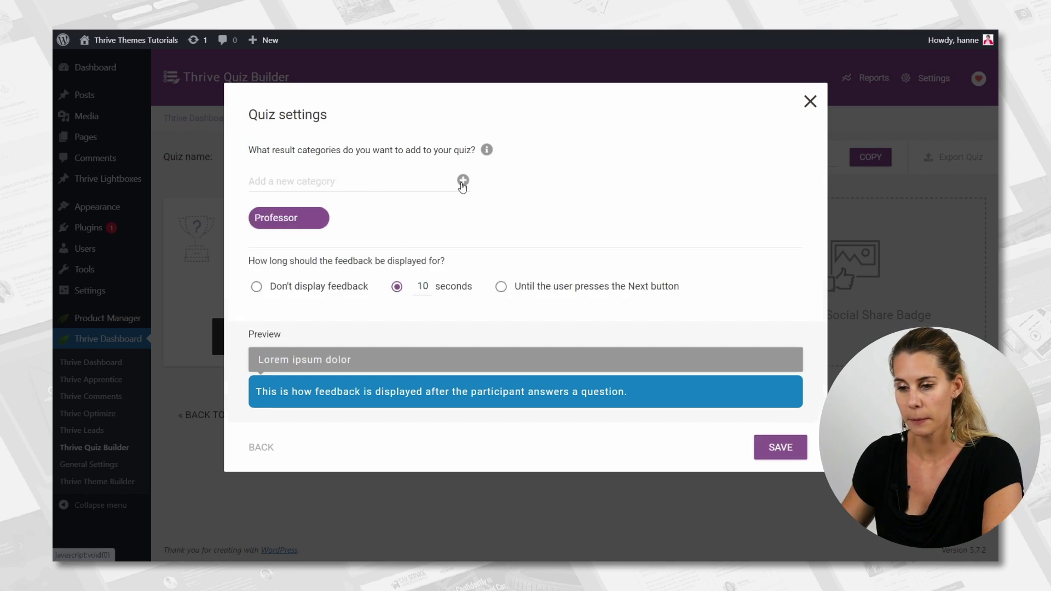
{"action": "left_click", "coordinate": [334, 187]}
{"action": "type", "text": "Reb"}
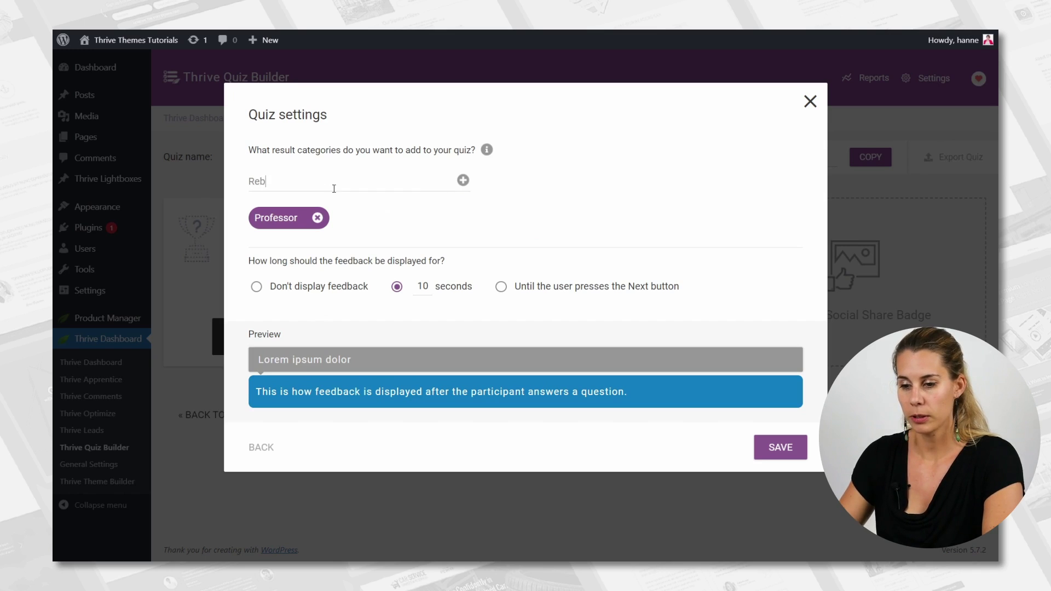
{"action": "type", "text": "el"}
{"action": "left_click", "coordinate": [463, 180]}
{"action": "left_click", "coordinate": [338, 182]}
{"action": "type", "text": "Artist"}
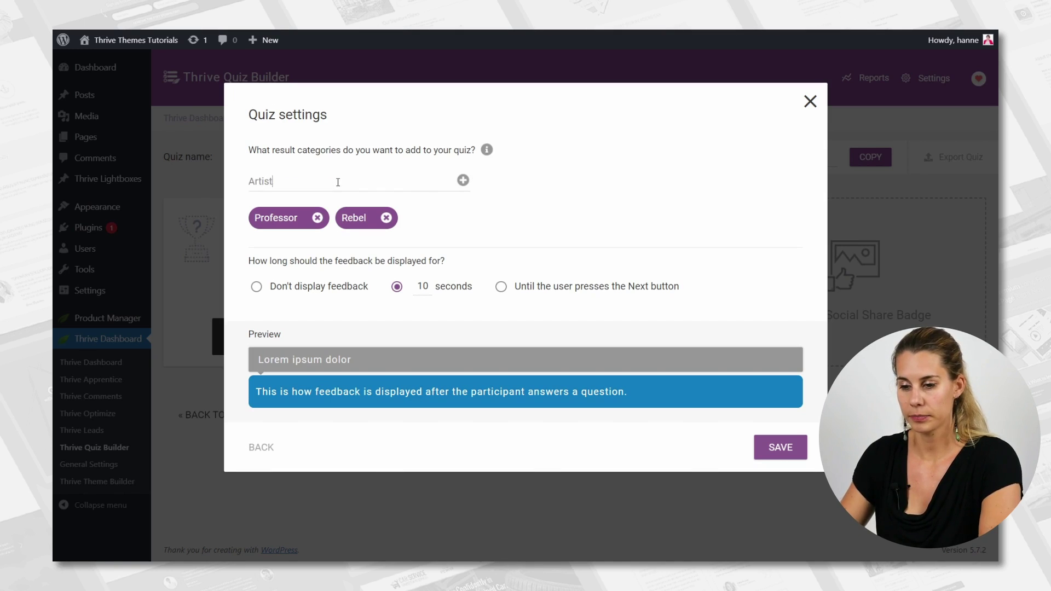
{"action": "left_click", "coordinate": [463, 180]}
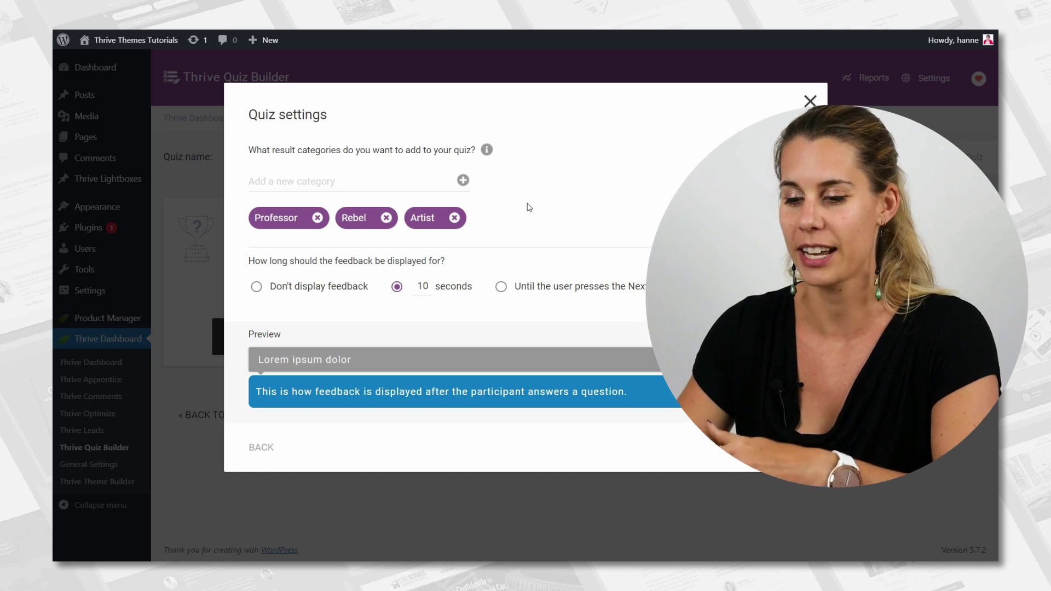
{"action": "left_click", "coordinate": [256, 287]}
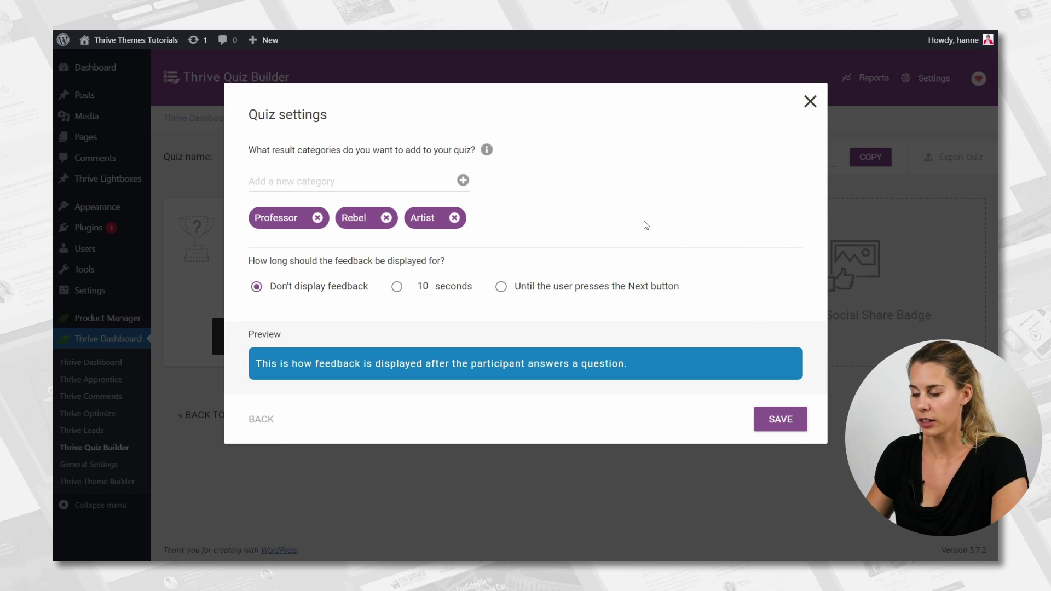
{"action": "left_click", "coordinate": [781, 421]}
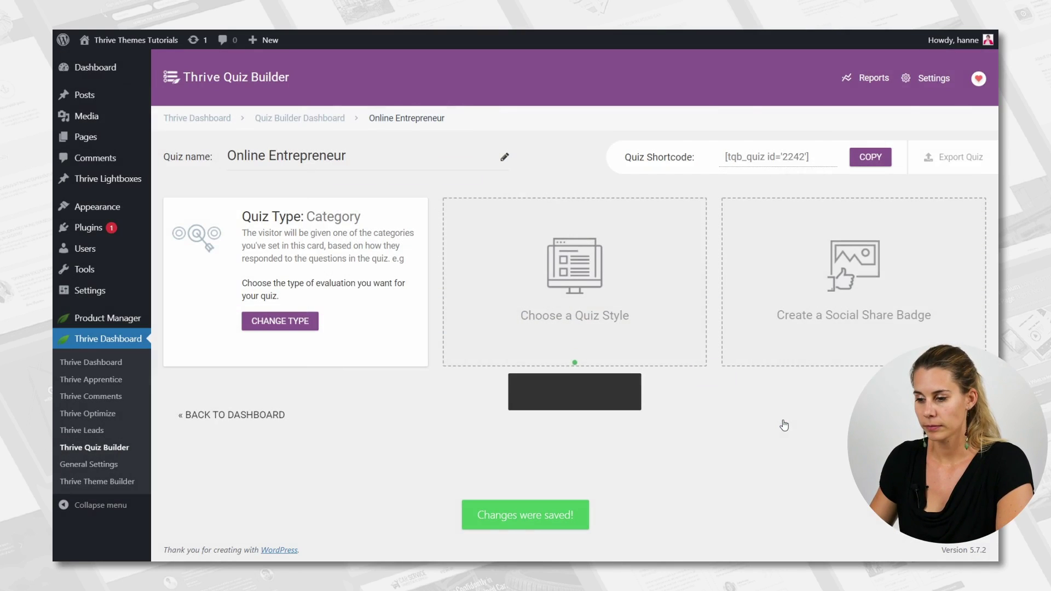
Step: Browse the available quiz styles and apply the Minimalist style to the quiz
{"action": "left_click", "coordinate": [593, 263]}
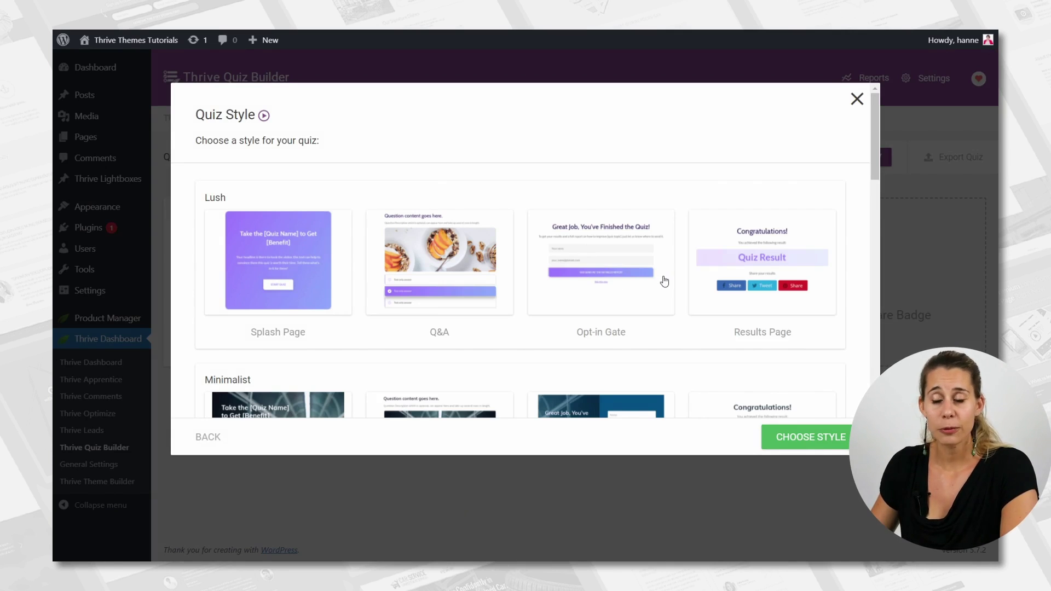
{"action": "scroll", "coordinate": [664, 281], "scroll_direction": "down", "scroll_amount": 12}
{"action": "scroll", "coordinate": [664, 281], "scroll_direction": "down", "scroll_amount": 3}
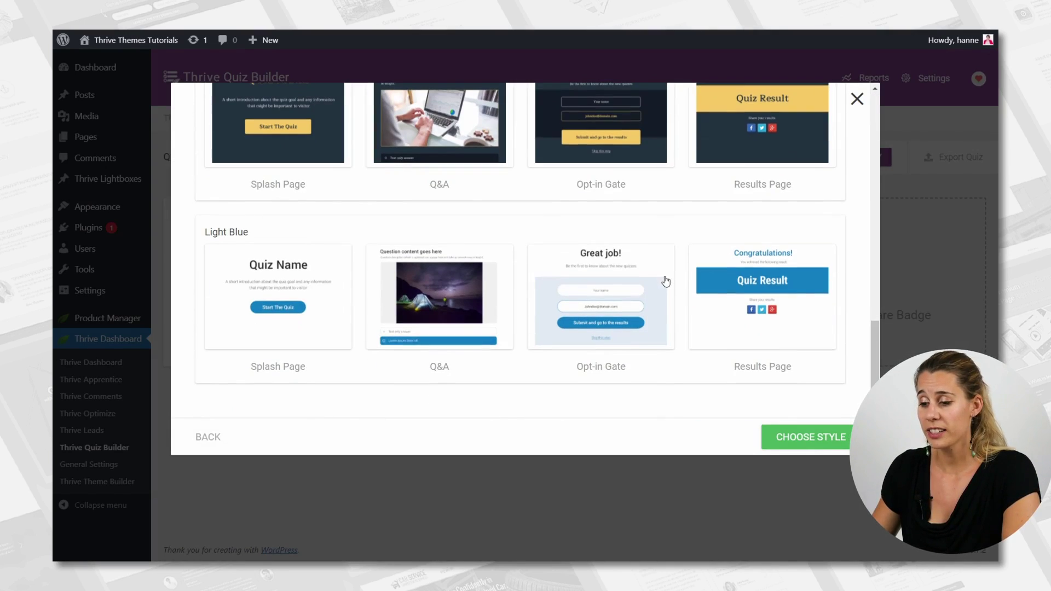
{"action": "left_click_drag", "start_coordinate": [874, 360], "coordinate": [886, 139]}
{"action": "scroll", "coordinate": [617, 308], "scroll_direction": "down", "scroll_amount": 2}
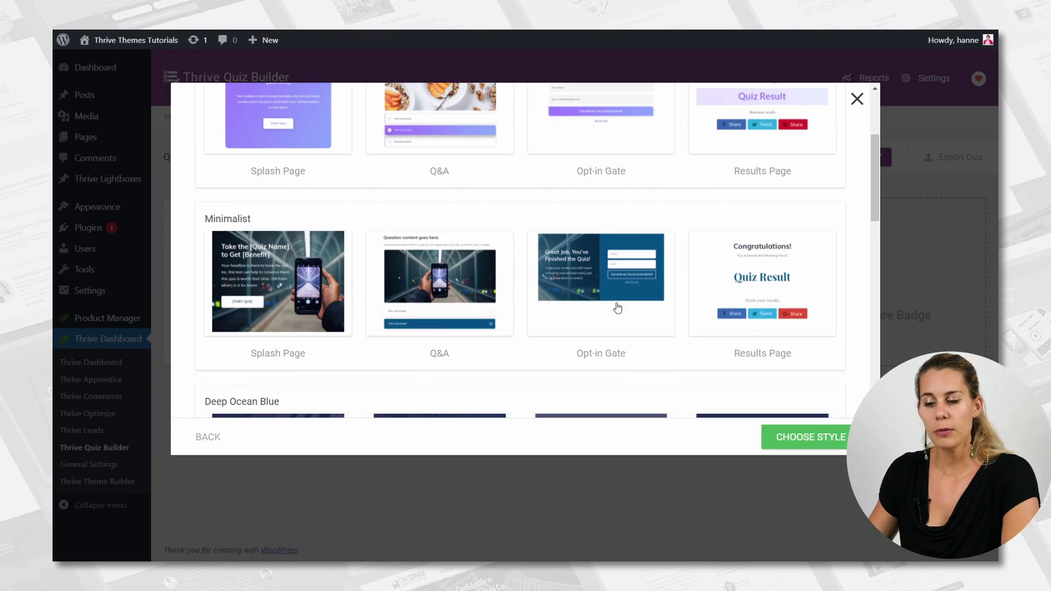
{"action": "left_click", "coordinate": [292, 212]}
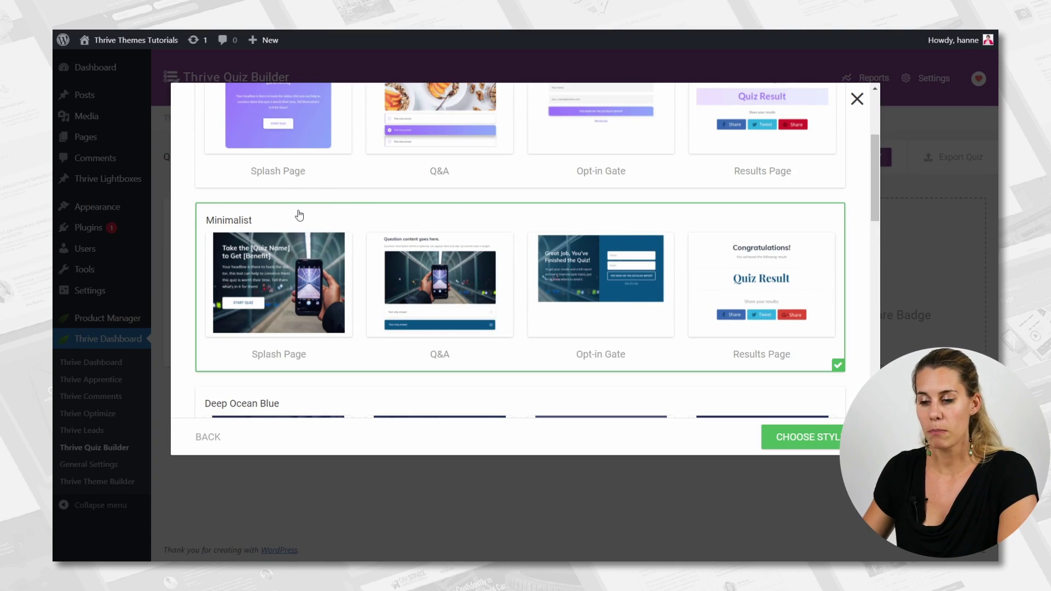
{"action": "left_click", "coordinate": [805, 446]}
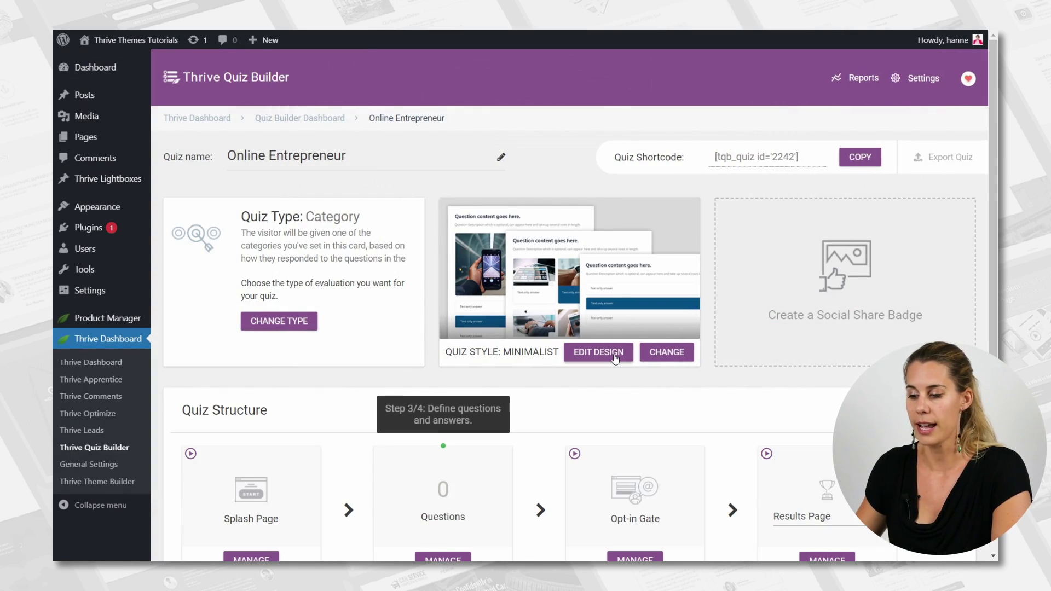
Step: Edit the quiz design, change the question color to dark red #82052b, and save the work
{"action": "scroll", "coordinate": [624, 280], "scroll_direction": "down", "scroll_amount": 3}
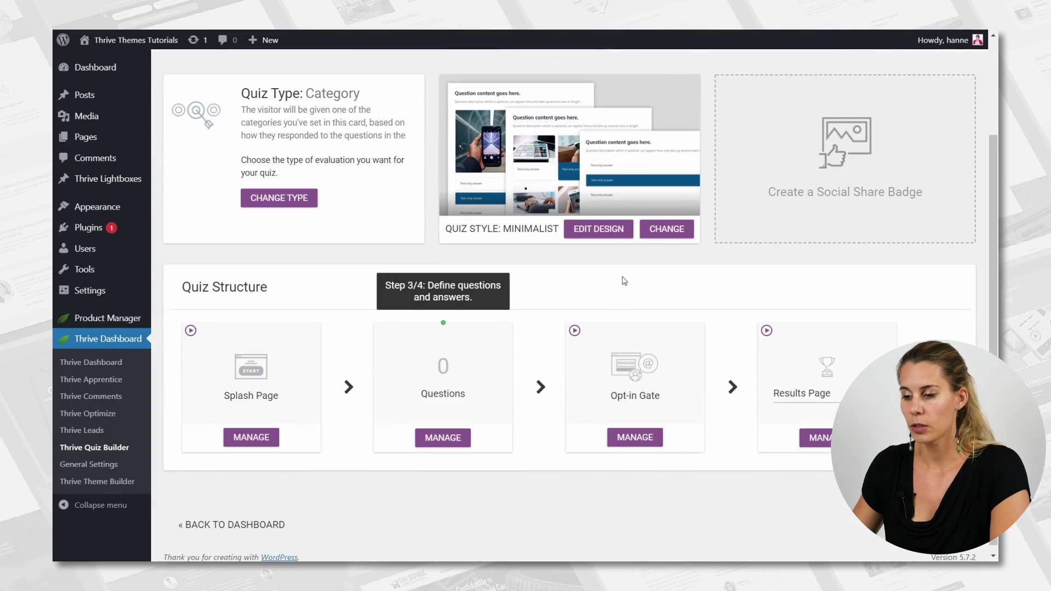
{"action": "left_click", "coordinate": [607, 237]}
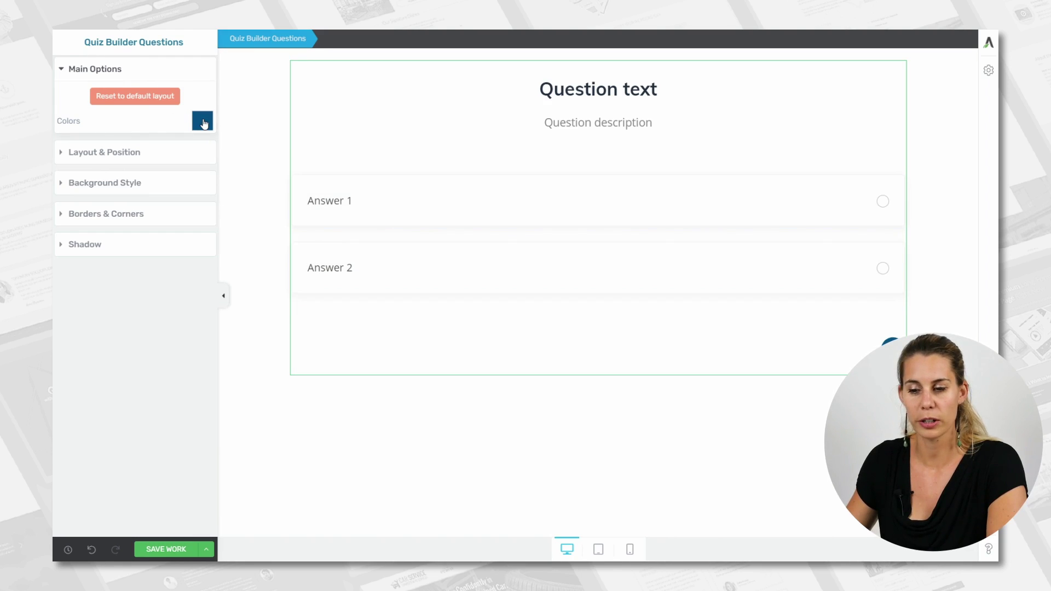
{"action": "left_click", "coordinate": [203, 122]}
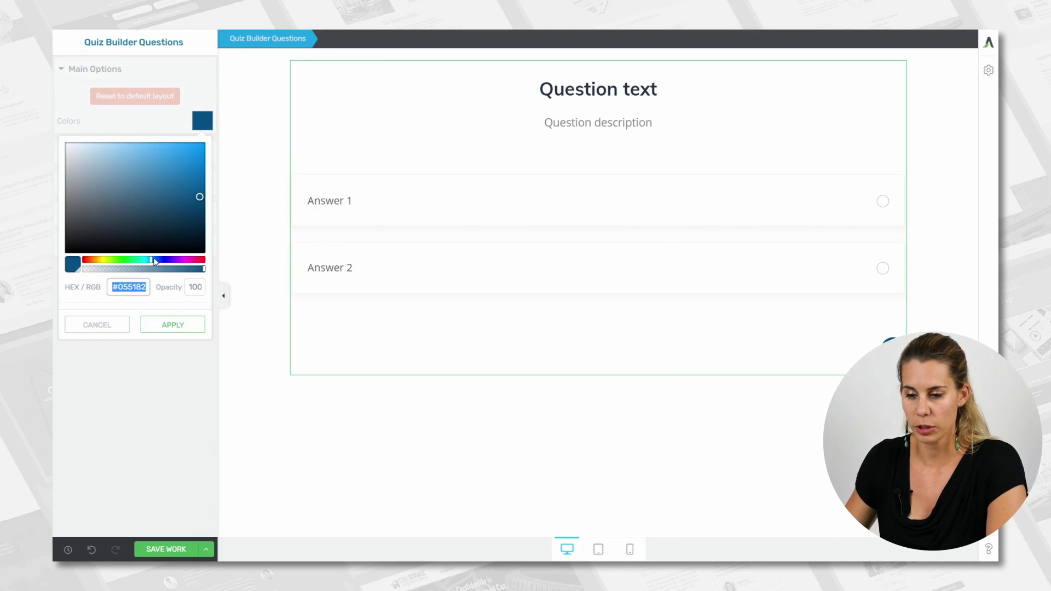
{"action": "left_click_drag", "start_coordinate": [152, 263], "coordinate": [200, 263]}
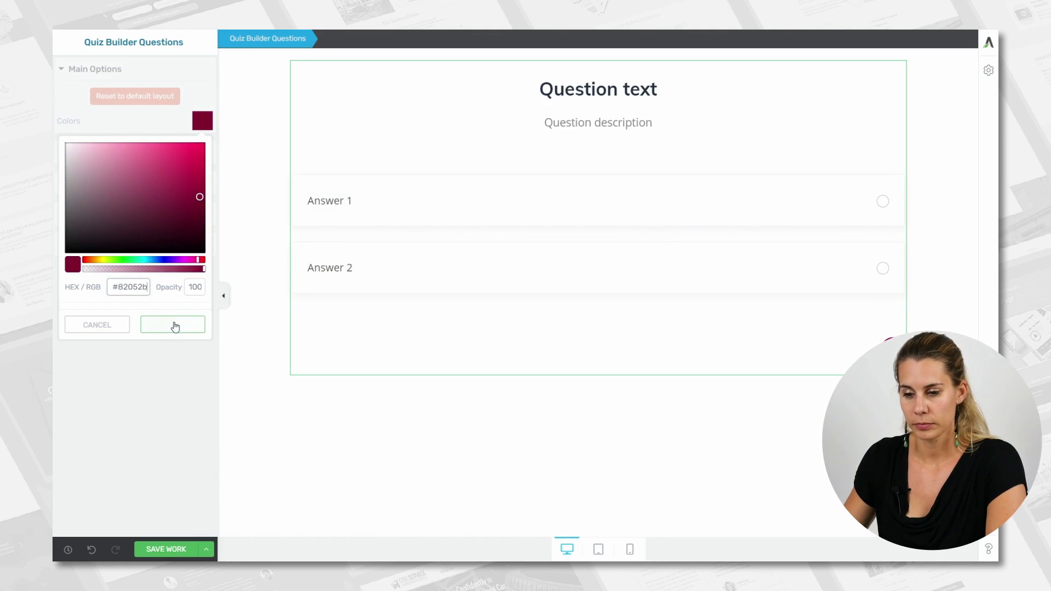
{"action": "left_click", "coordinate": [173, 325]}
{"action": "left_click", "coordinate": [160, 549]}
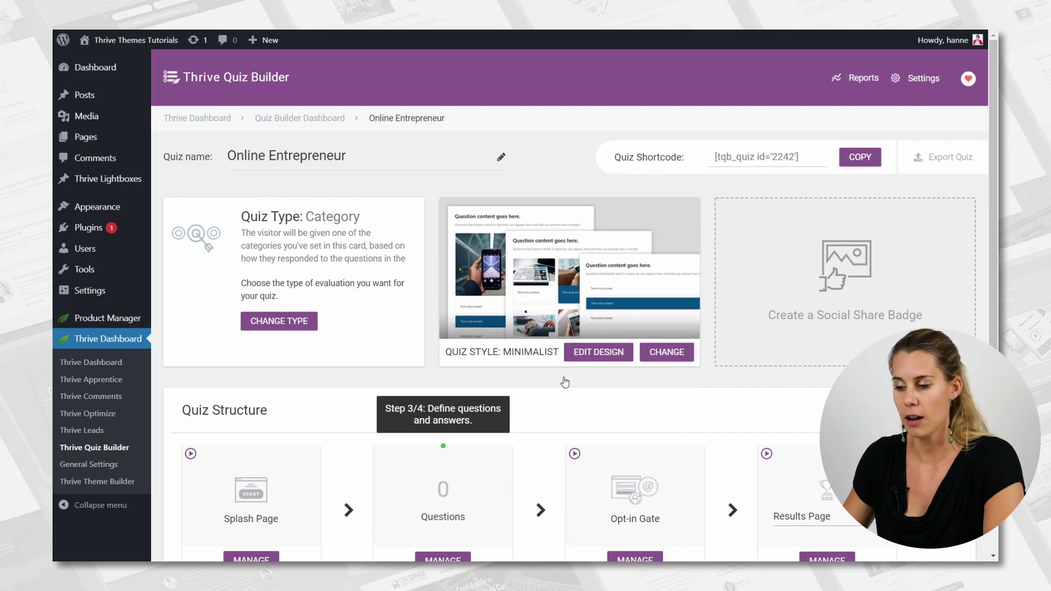
Step: Delete the Splash Page from the quiz structure
{"action": "scroll", "coordinate": [566, 382], "scroll_direction": "down", "scroll_amount": 3}
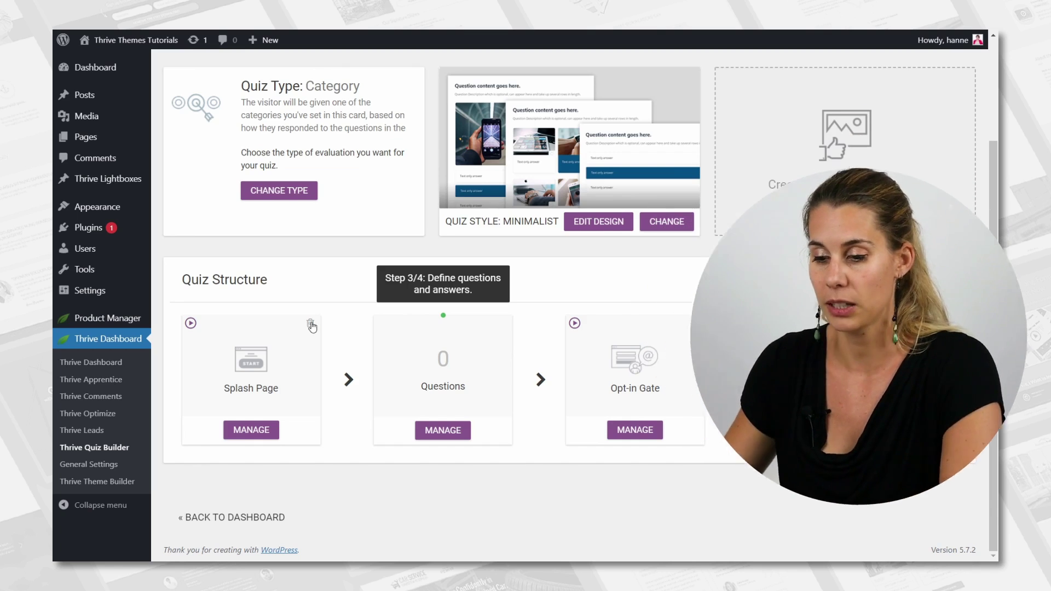
{"action": "mouse_move", "coordinate": [307, 327]}
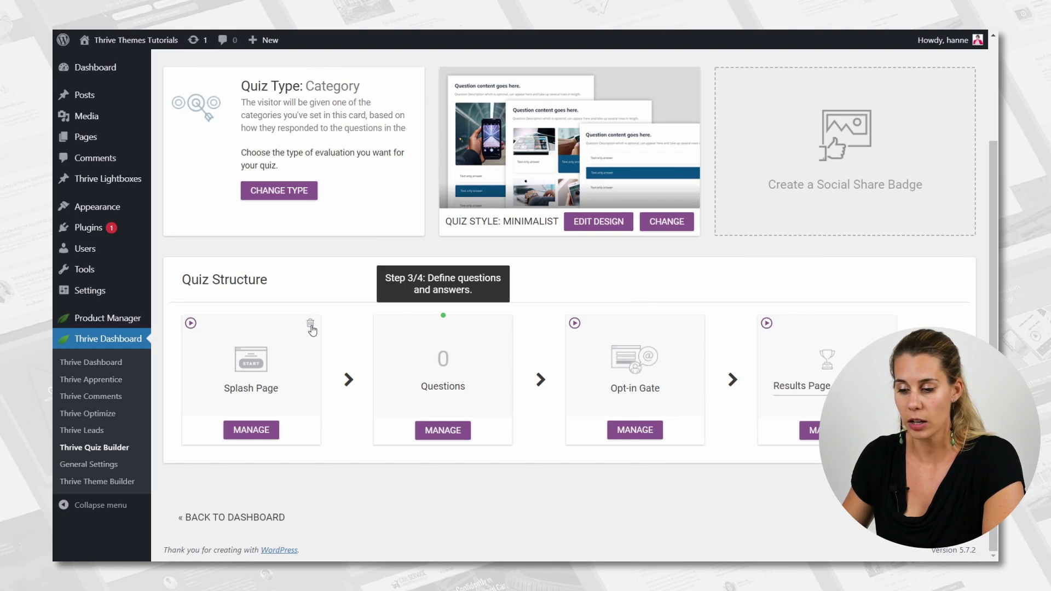
{"action": "left_click", "coordinate": [311, 326]}
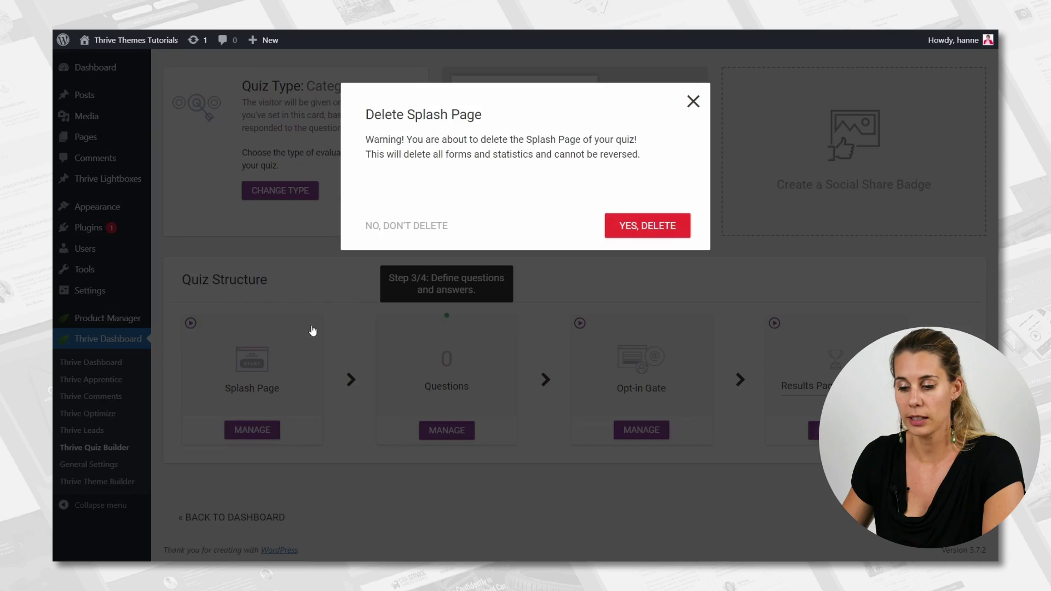
{"action": "left_click", "coordinate": [647, 229]}
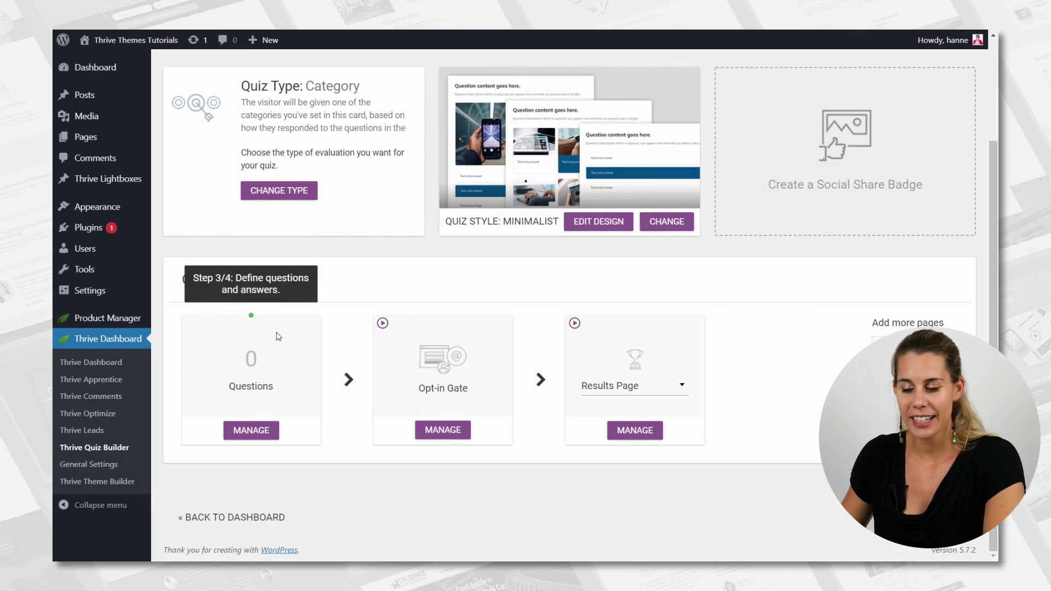
Step: Open the quiz's question manager and add a Multiple Choice with Buttons question reading "On a Sunday Afternoon You'll Find me..."
{"action": "left_click", "coordinate": [256, 438]}
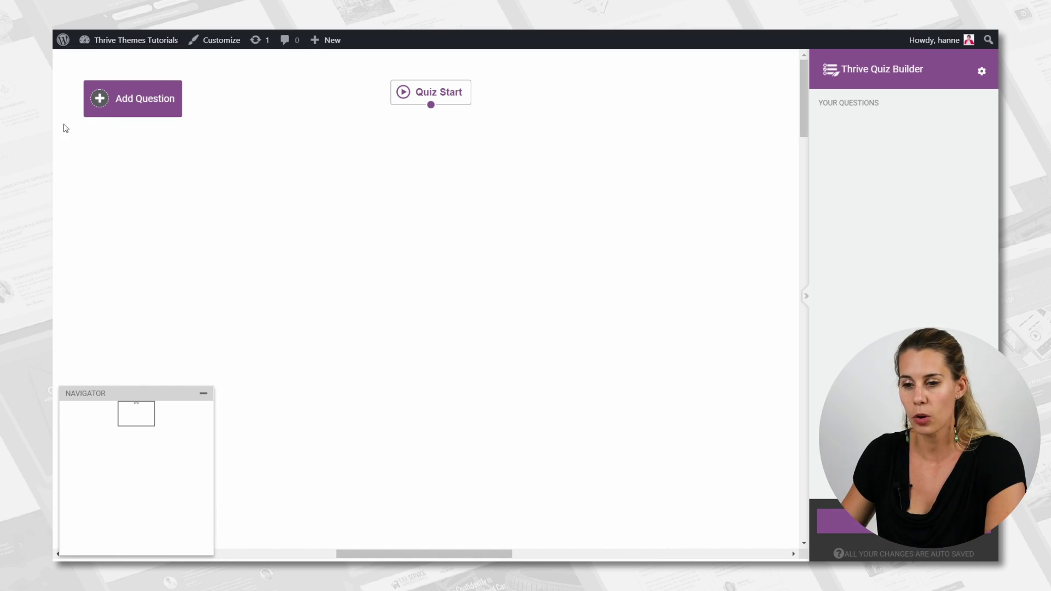
{"action": "left_click", "coordinate": [104, 102]}
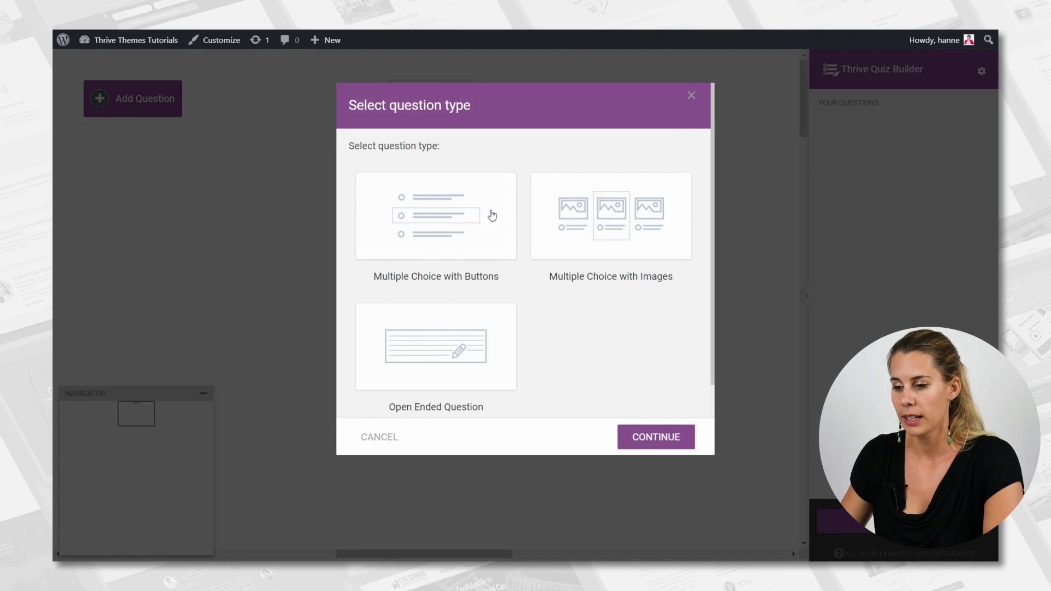
{"action": "left_click", "coordinate": [492, 228]}
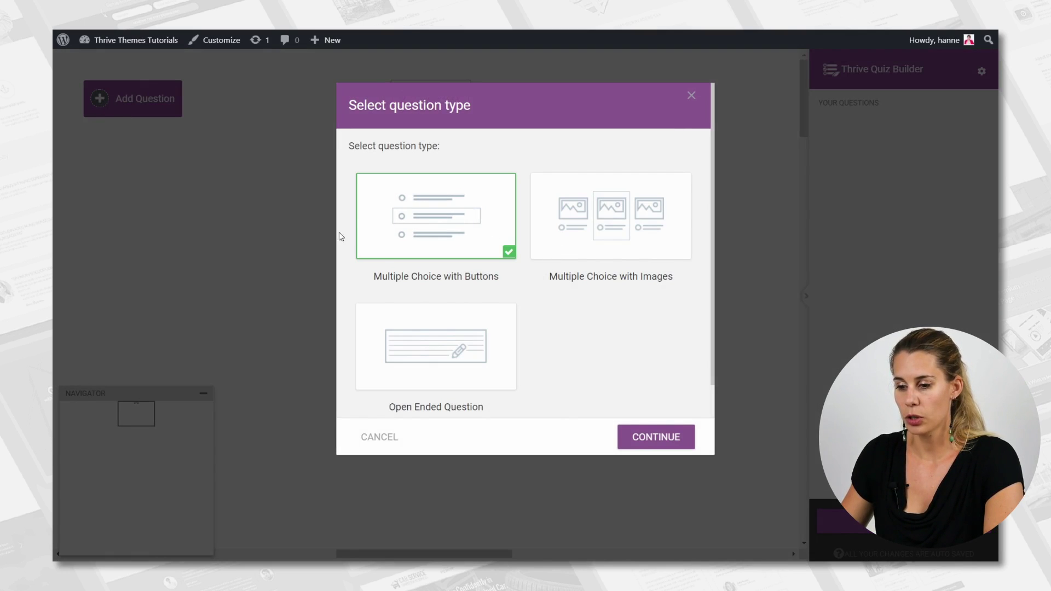
{"action": "left_click", "coordinate": [659, 444]}
{"action": "left_click", "coordinate": [373, 159]}
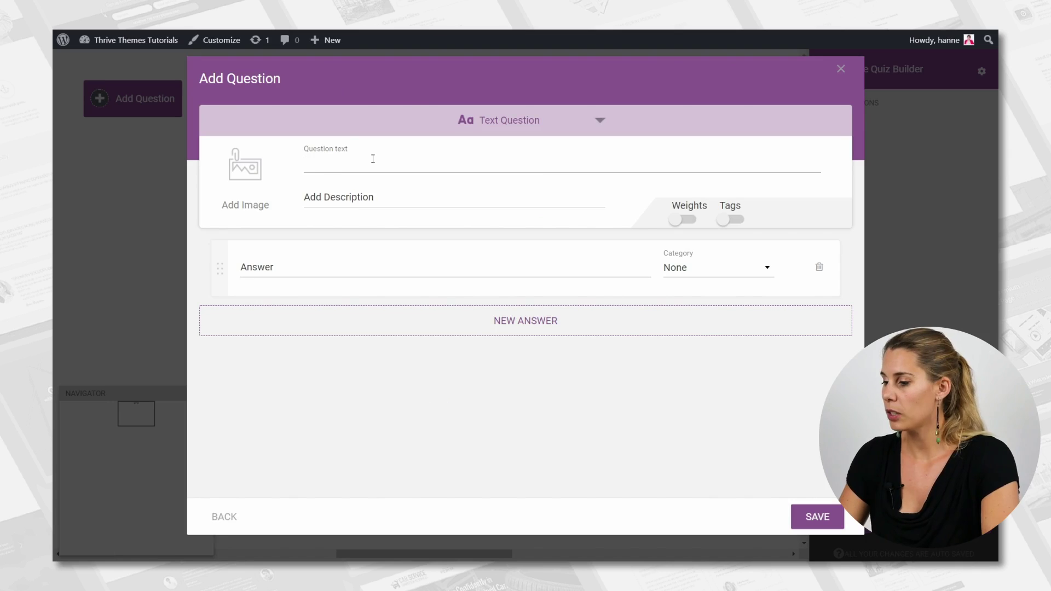
{"action": "type", "text": "On a Sunday"}
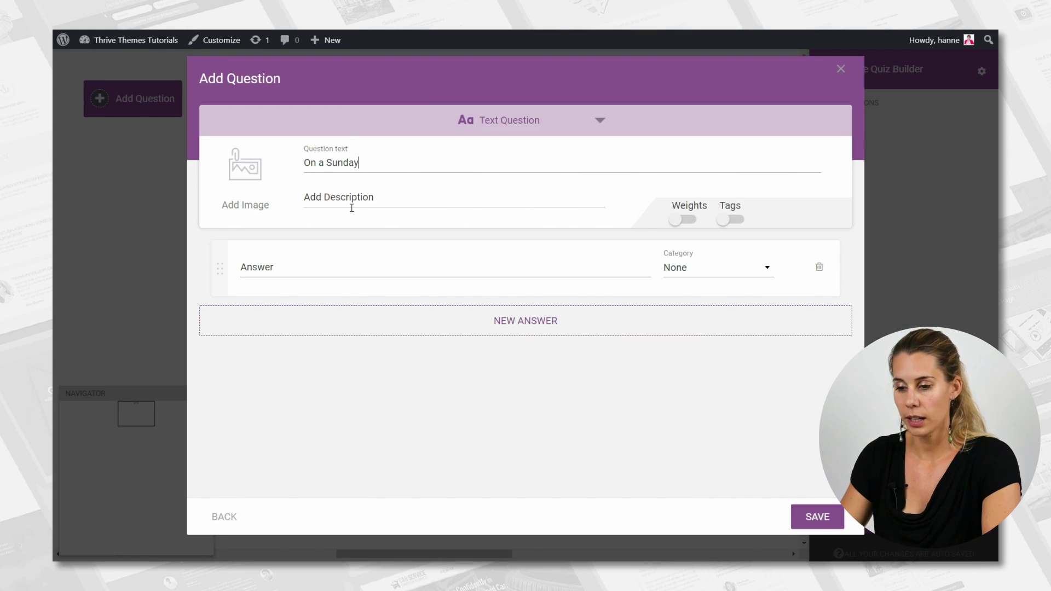
{"action": "type", "text": " Afternoo"}
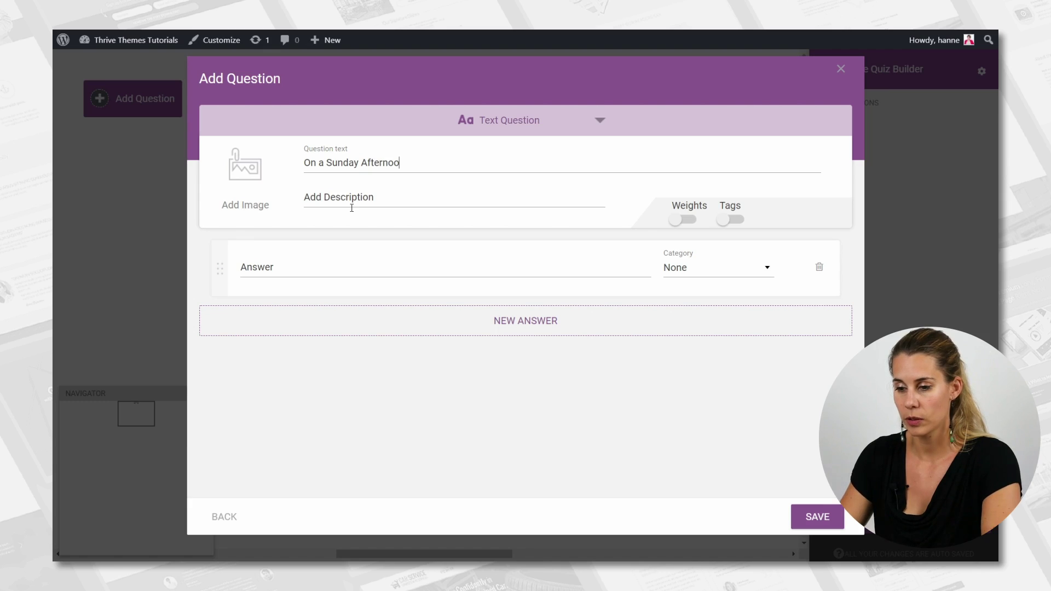
{"action": "type", "text": "n You'll Find me..."}
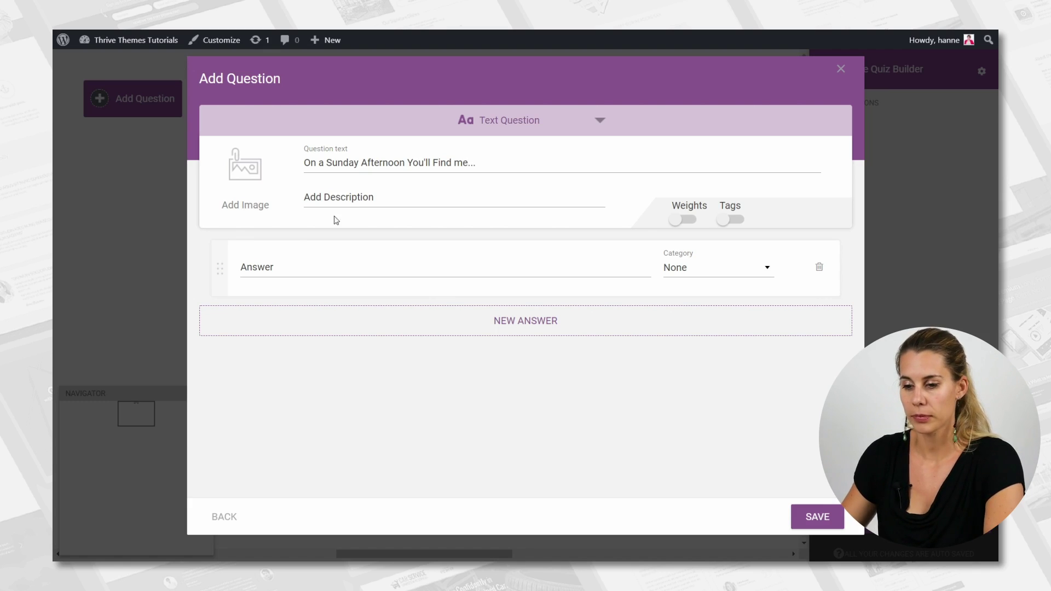
Step: Enter three answers for the question: "Watching an online course", "Creating something new" and "Hanging out with friends"
{"action": "left_click", "coordinate": [308, 268]}
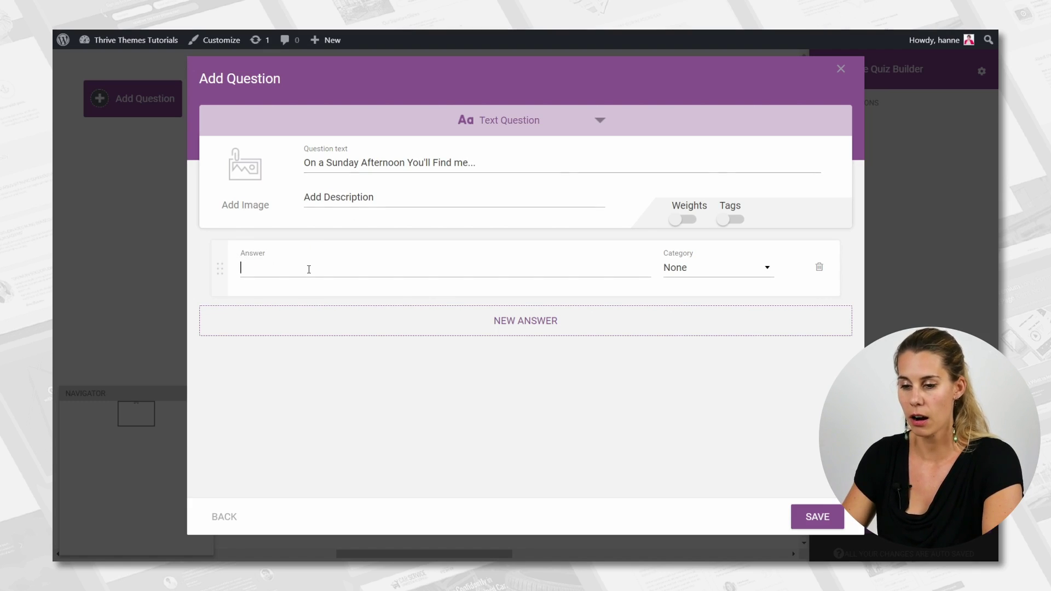
{"action": "type", "text": "Watc"}
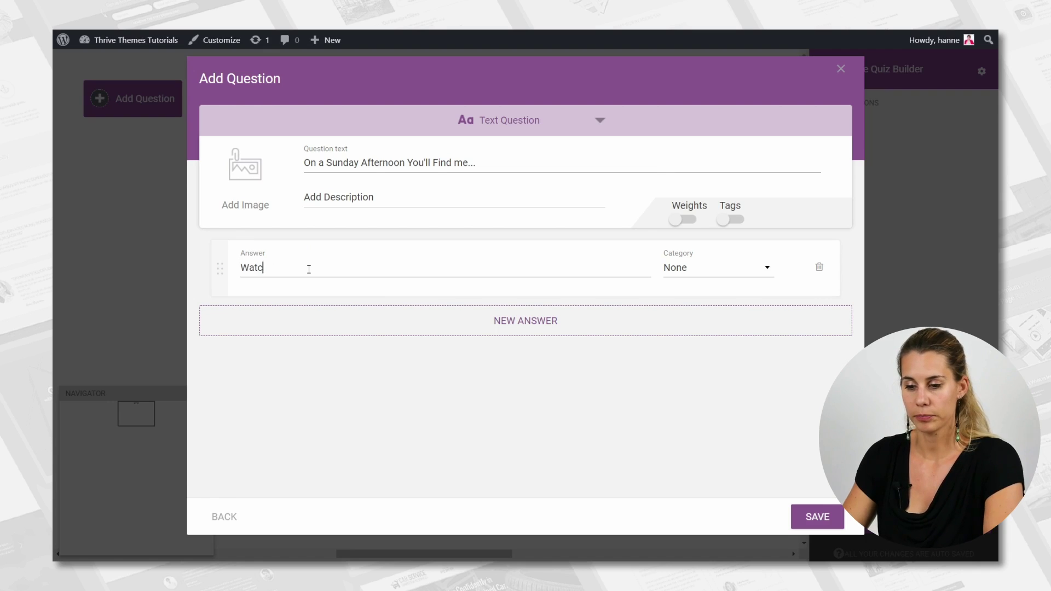
{"action": "type", "text": "hing an online course"}
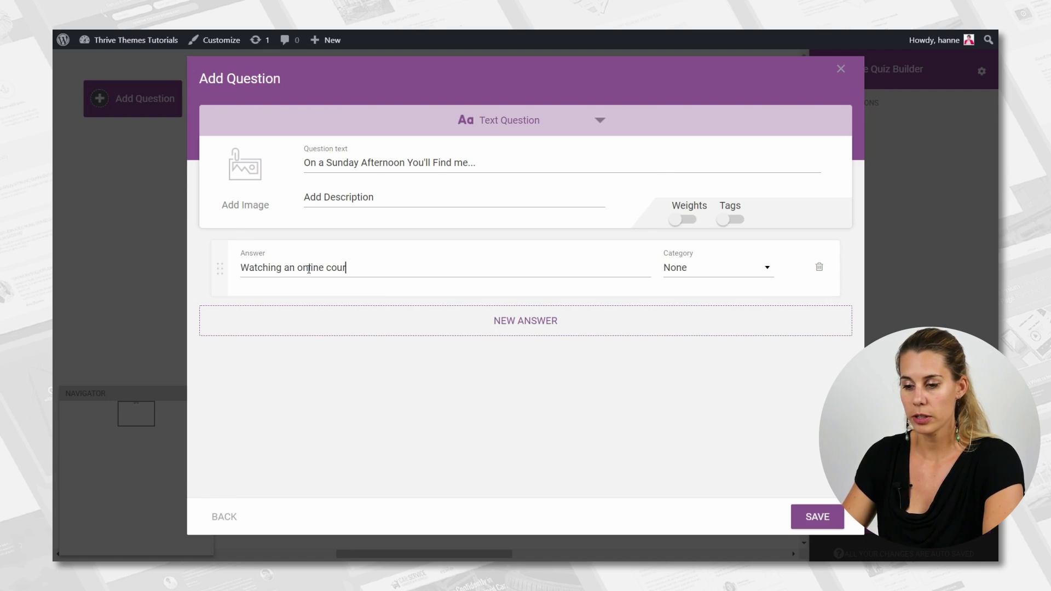
{"action": "left_click", "coordinate": [468, 325]}
{"action": "type", "text": "Creating something new"}
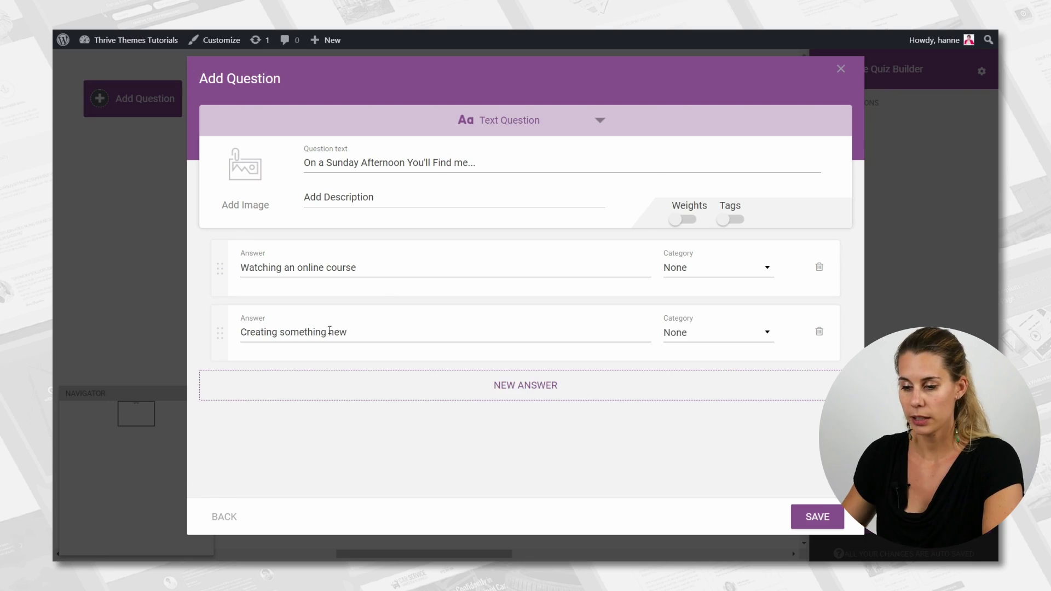
{"action": "left_click", "coordinate": [448, 391]}
{"action": "type", "text": "Hanging out with friends"}
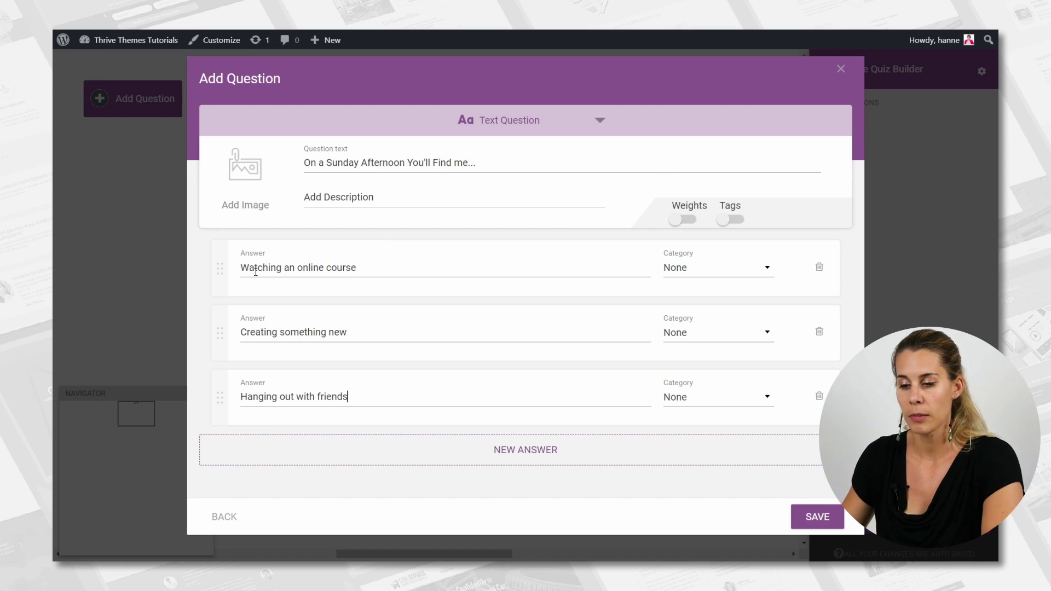
Step: Assign categories to the answers: Professor to "Watching an online course", Artist to "Creating something new" and Rebel to "Hanging out with friends"
{"action": "left_click", "coordinate": [738, 277]}
{"action": "left_click", "coordinate": [746, 274]}
{"action": "left_click", "coordinate": [770, 274]}
{"action": "left_click", "coordinate": [743, 300]}
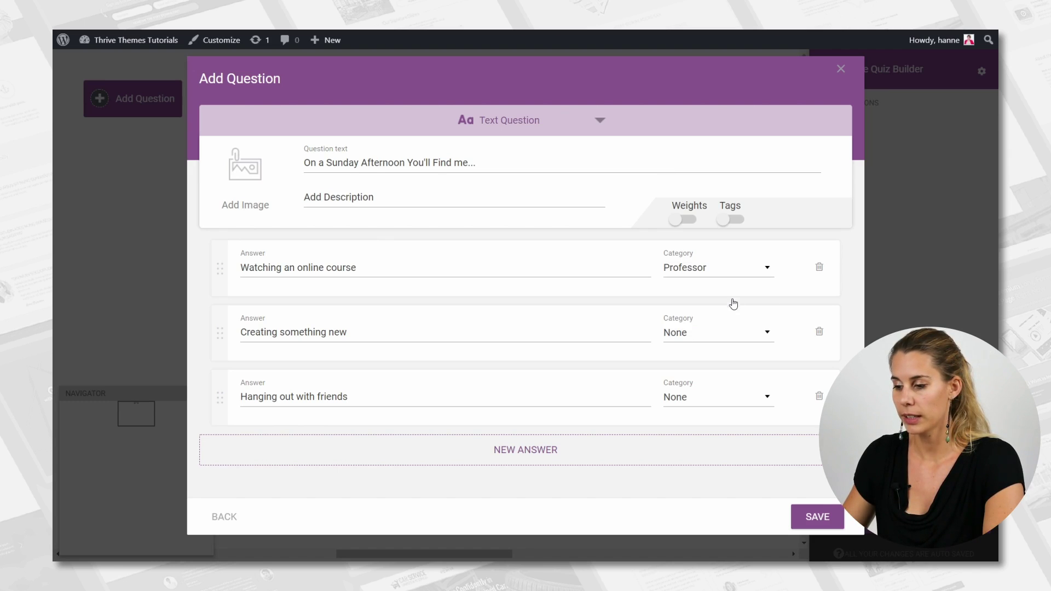
{"action": "left_click", "coordinate": [768, 338]}
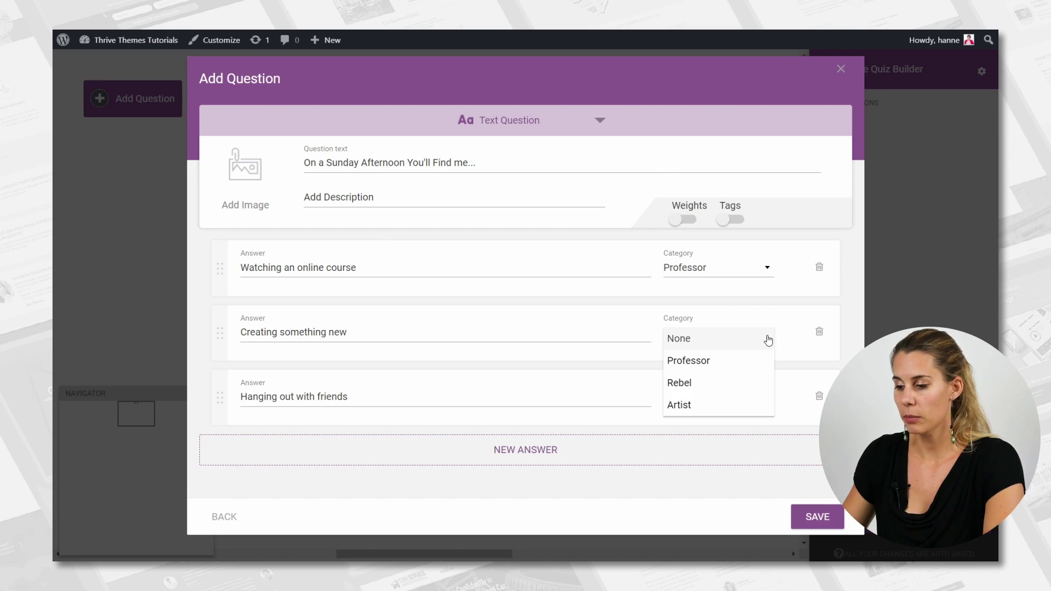
{"action": "left_click", "coordinate": [736, 405]}
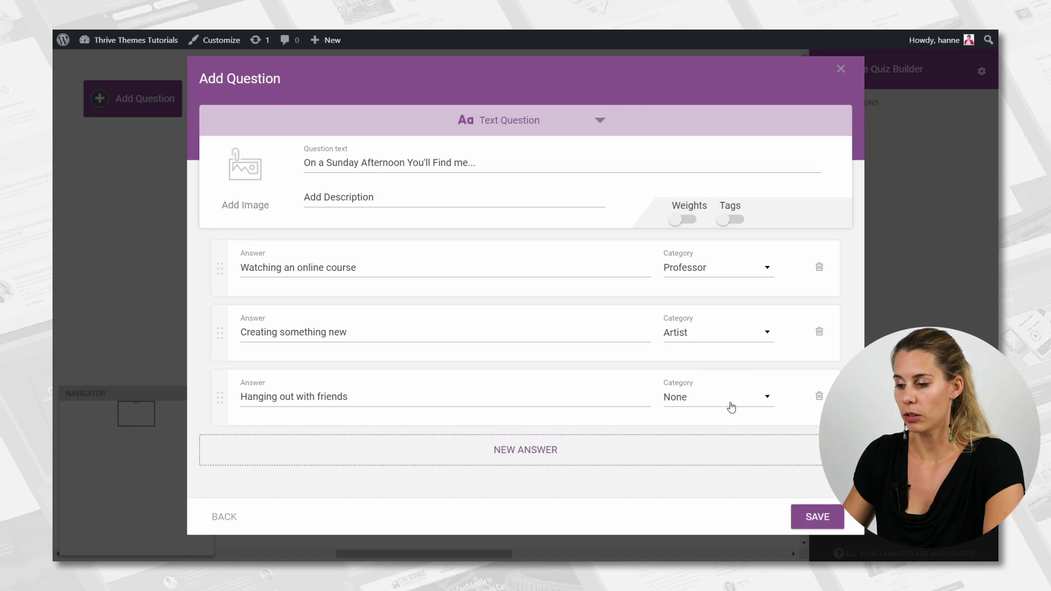
{"action": "left_click", "coordinate": [772, 396]}
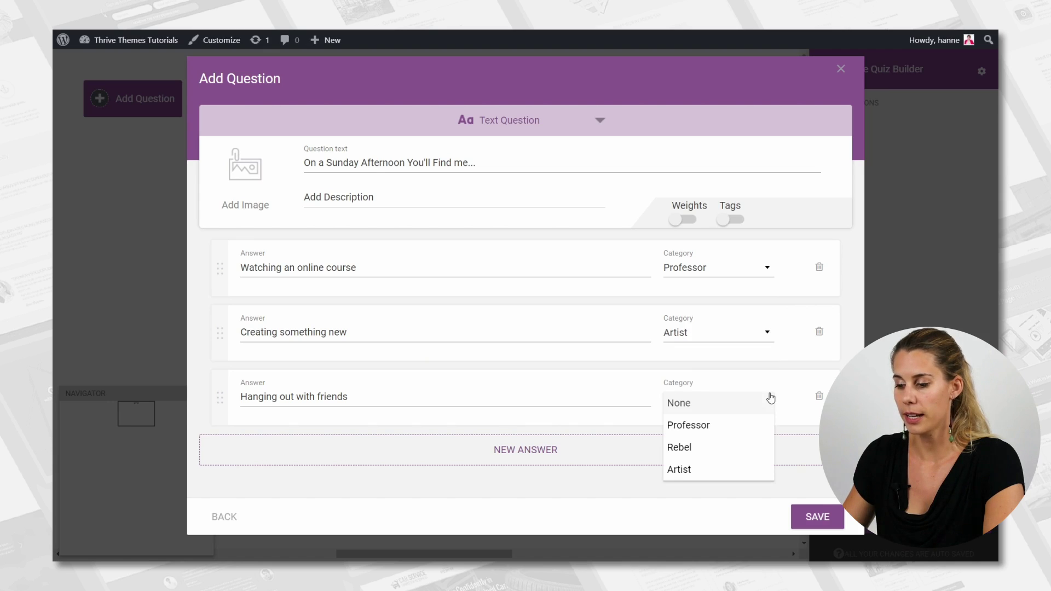
{"action": "left_click", "coordinate": [736, 446]}
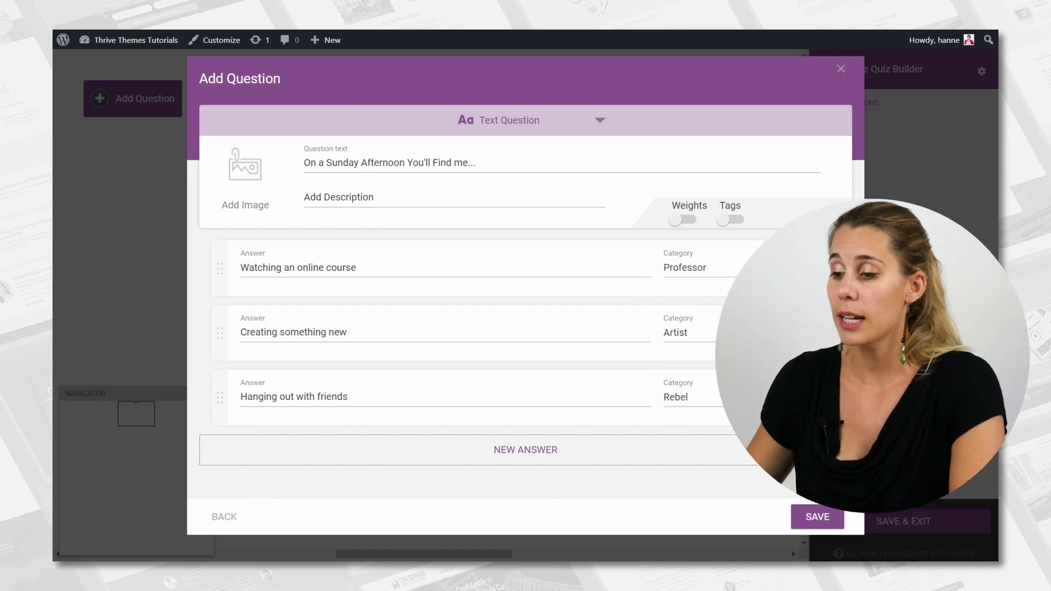
Step: Enable tags for the question's answers and save the question
{"action": "left_click", "coordinate": [731, 220]}
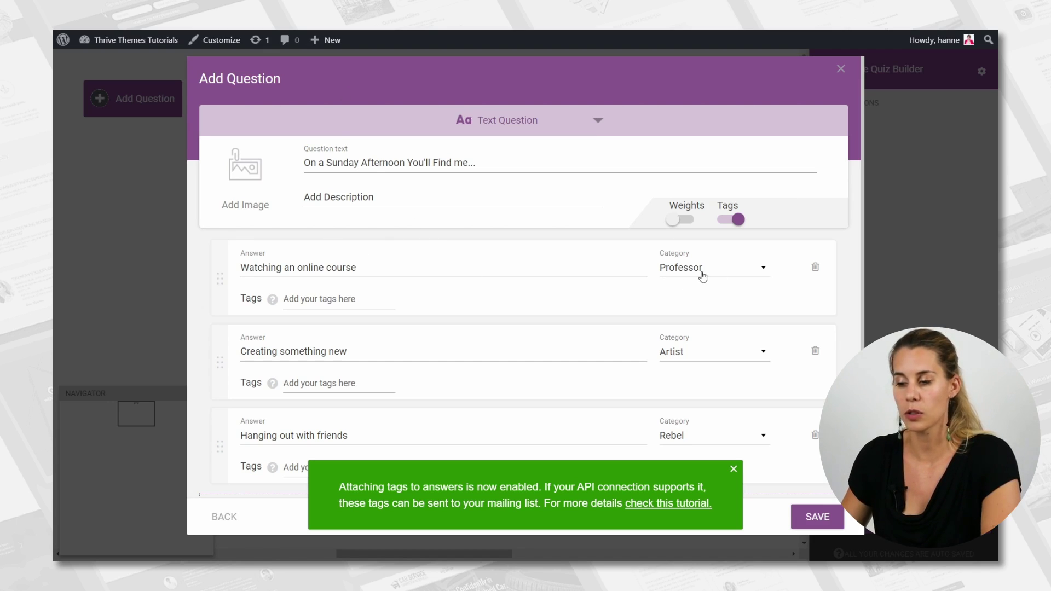
{"action": "scroll", "coordinate": [635, 251], "scroll_direction": "down", "scroll_amount": 1}
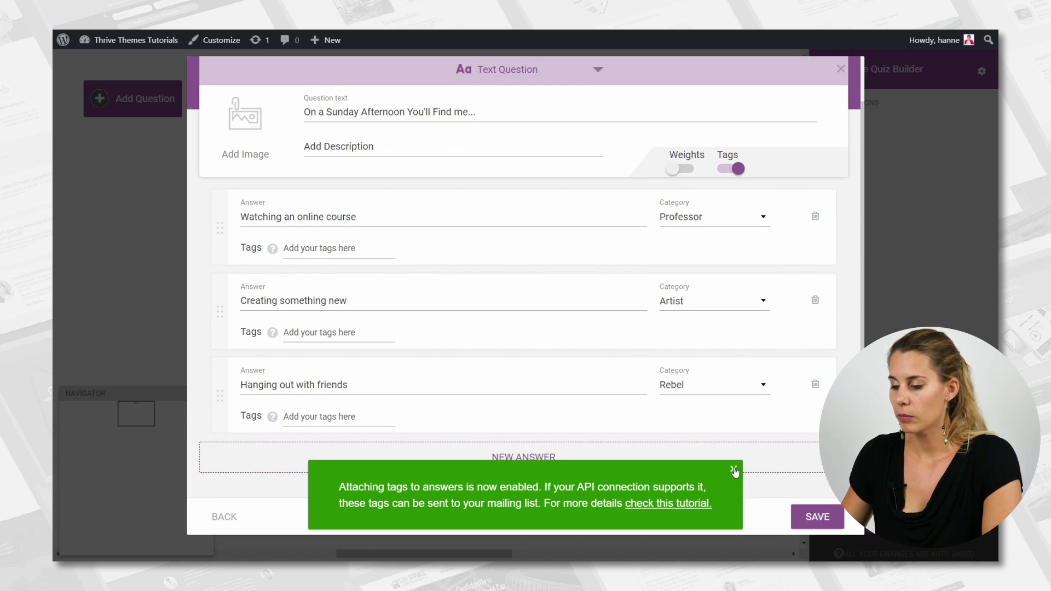
{"action": "left_click", "coordinate": [818, 518]}
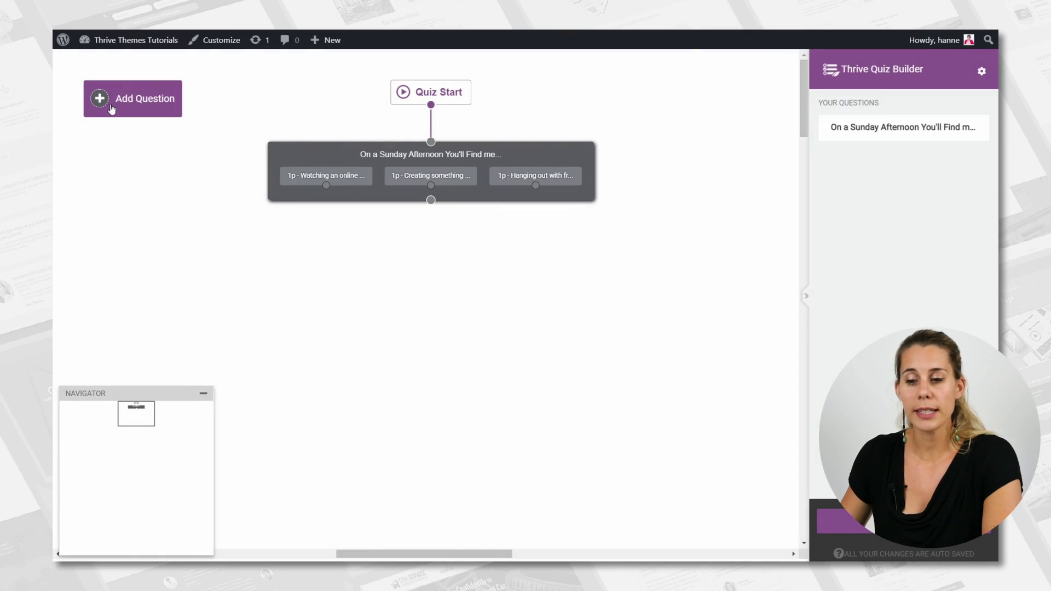
Step: Add a Multiple Choice with Buttons question reading "Do you already have an online business?" with the answers "Yes" and "No"
{"action": "left_click", "coordinate": [111, 109]}
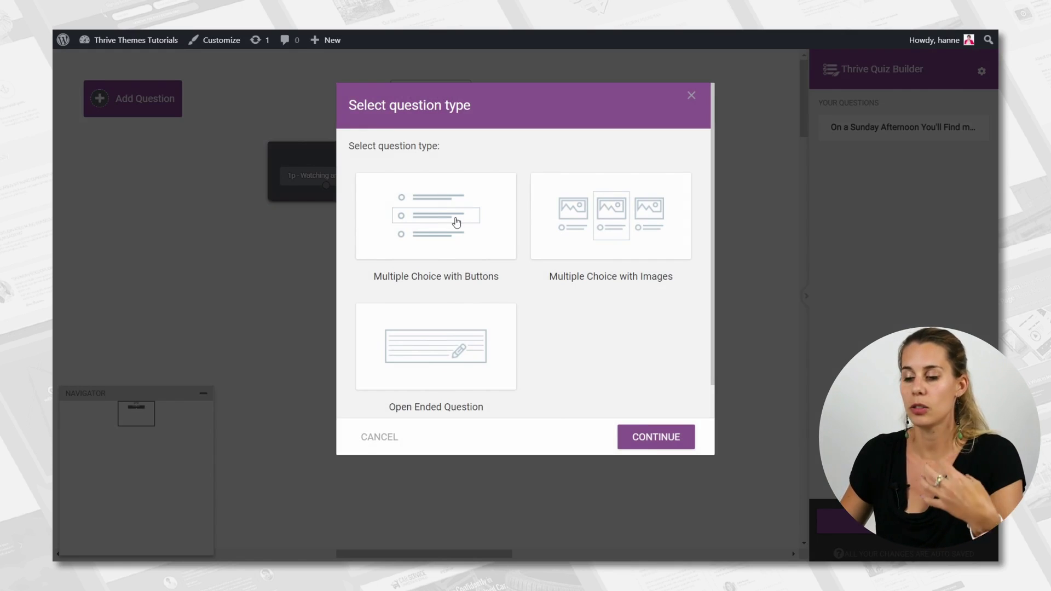
{"action": "left_click", "coordinate": [454, 222]}
{"action": "left_click", "coordinate": [677, 444]}
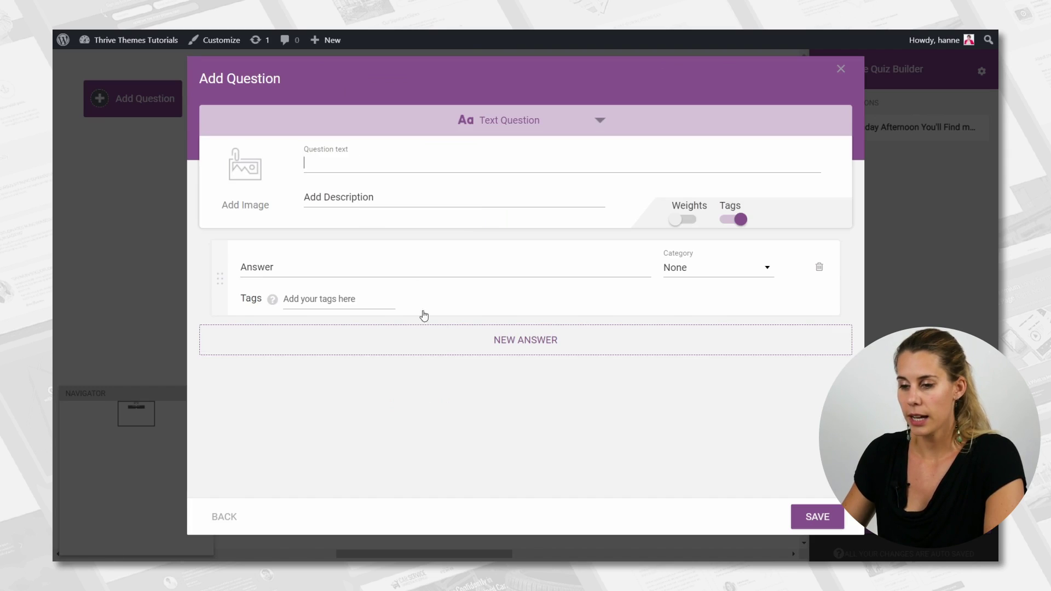
{"action": "type", "text": "D"}
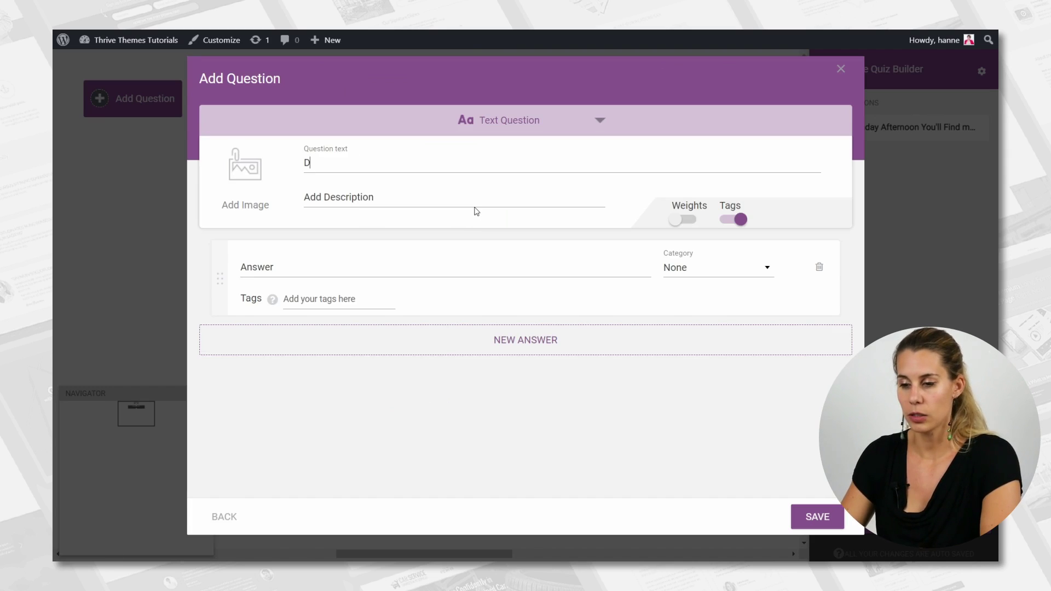
{"action": "type", "text": "o you already have an online business?"}
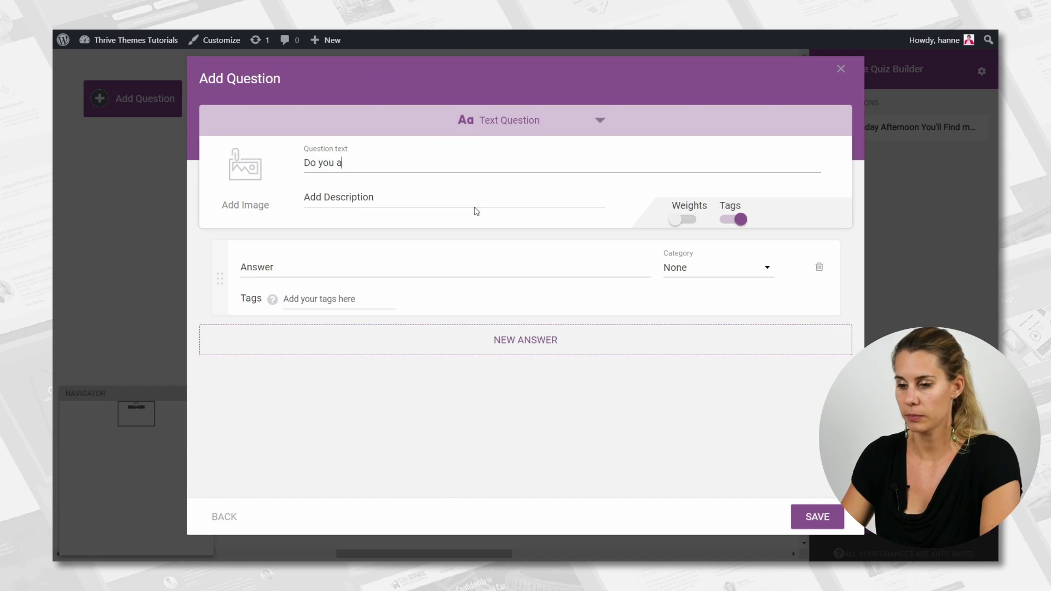
{"action": "left_click", "coordinate": [328, 272]}
{"action": "type", "text": "Yes"}
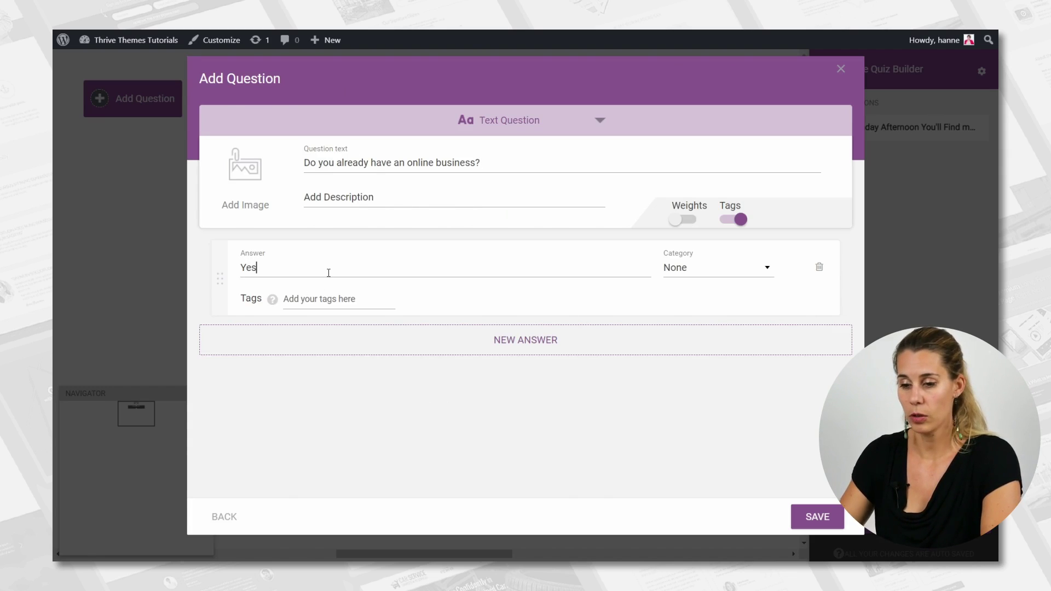
{"action": "left_click", "coordinate": [435, 340]}
{"action": "type", "text": "No"}
Step: Tag the "Yes" answer with "online business" and the "No" answer with "beginner"
{"action": "left_click", "coordinate": [300, 298]}
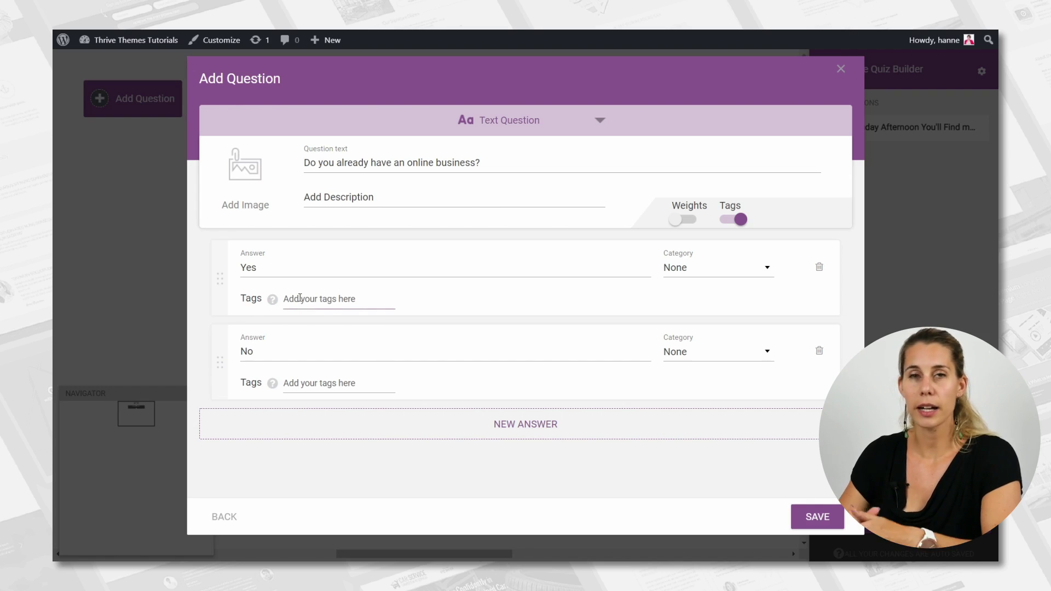
{"action": "type", "text": "onl"}
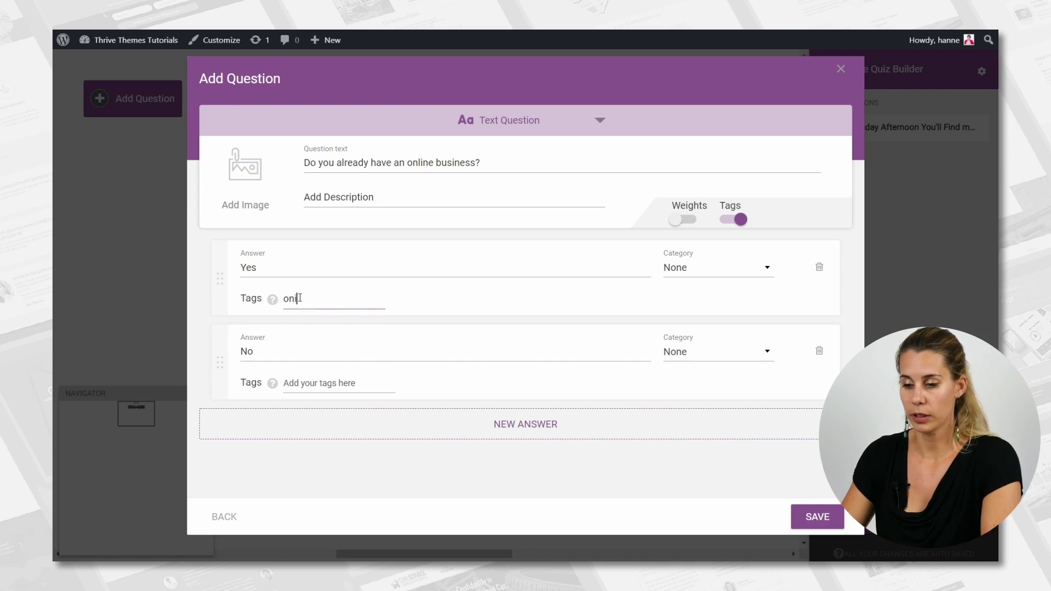
{"action": "type", "text": "ine business"}
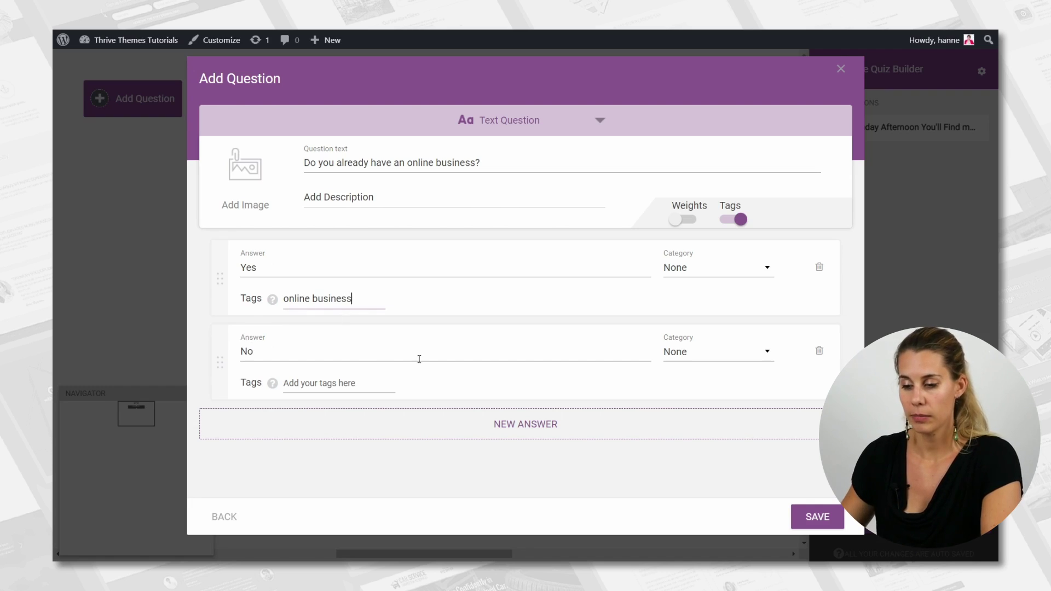
{"action": "left_click", "coordinate": [372, 381]}
{"action": "type", "text": "beginner"}
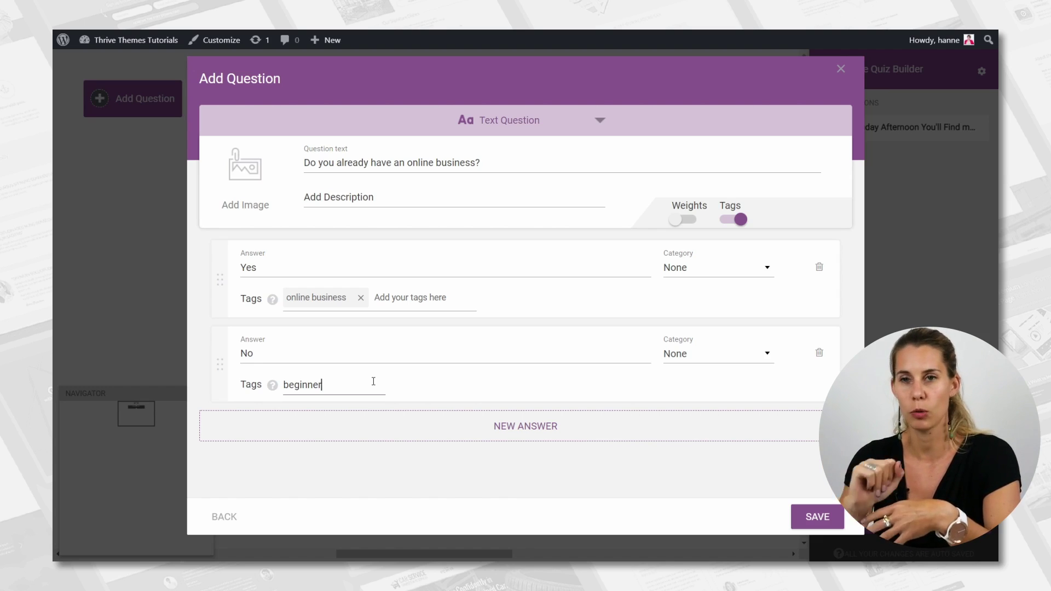
Step: Save the online business question, place it below the Sunday afternoon question and connect the first question to it
{"action": "left_click", "coordinate": [813, 514]}
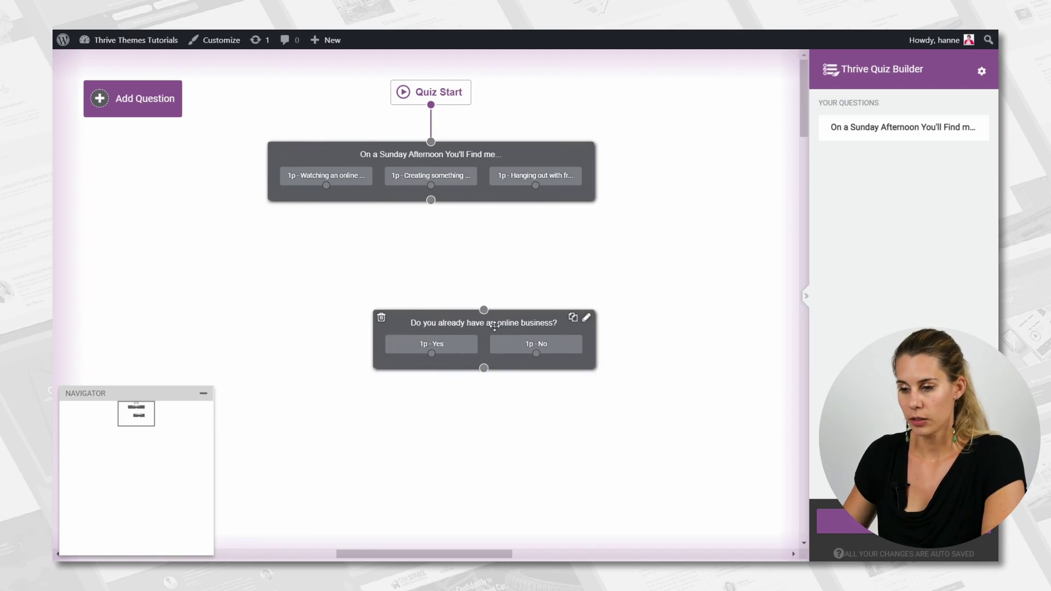
{"action": "left_click_drag", "start_coordinate": [495, 326], "coordinate": [438, 283]}
{"action": "left_click_drag", "start_coordinate": [431, 215], "coordinate": [428, 264]}
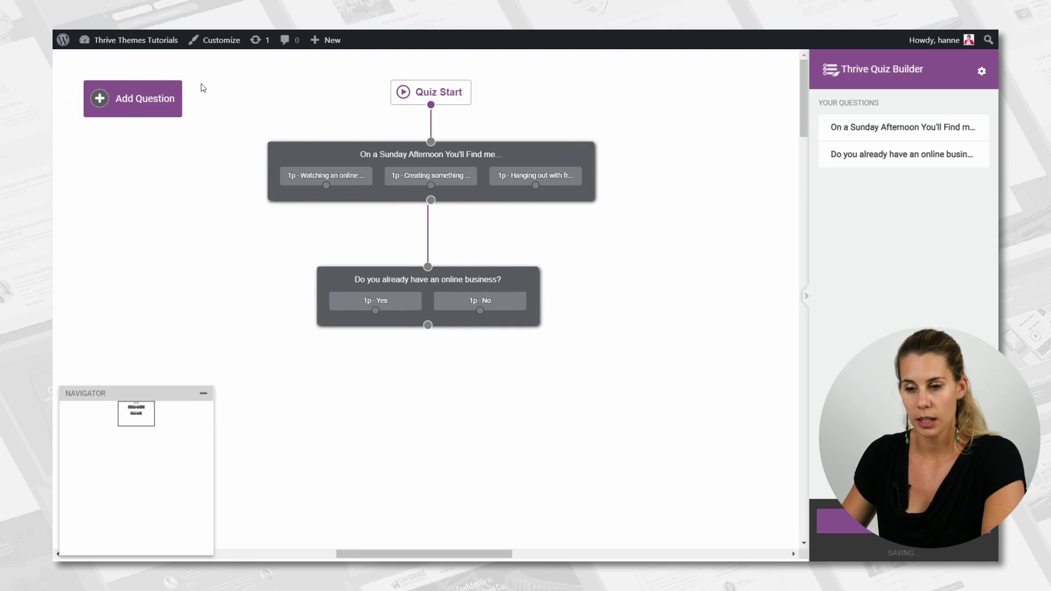
Step: Add and save a Multiple Choice with Buttons question "What type of business is it?" with answers "Ecommerce", "Affiliate website" and "Online Course"
{"action": "left_click", "coordinate": [127, 104]}
{"action": "left_click", "coordinate": [513, 176]}
{"action": "left_click", "coordinate": [673, 439]}
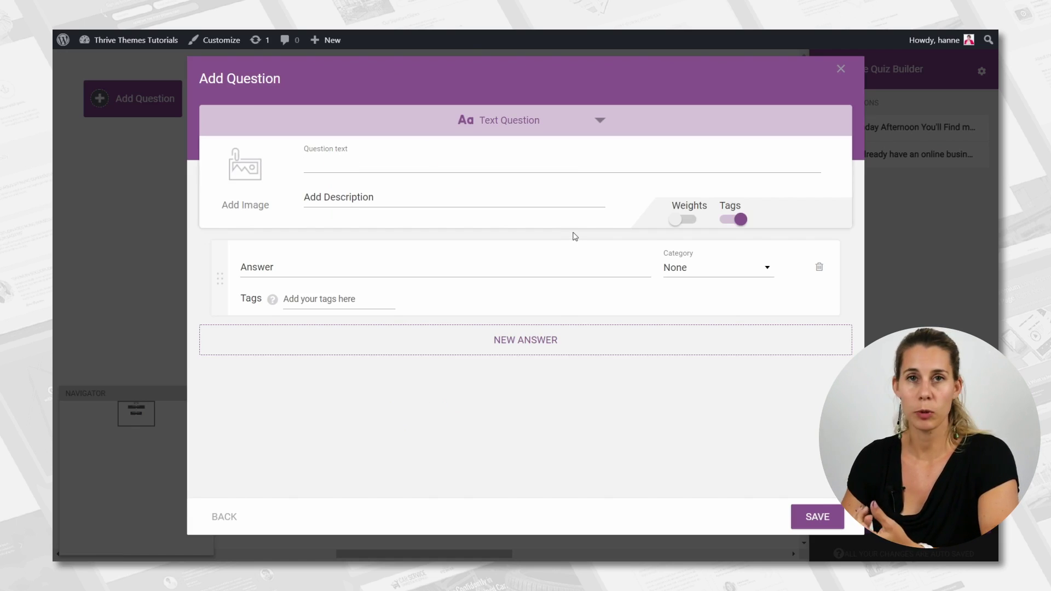
{"action": "type", "text": "Wh"}
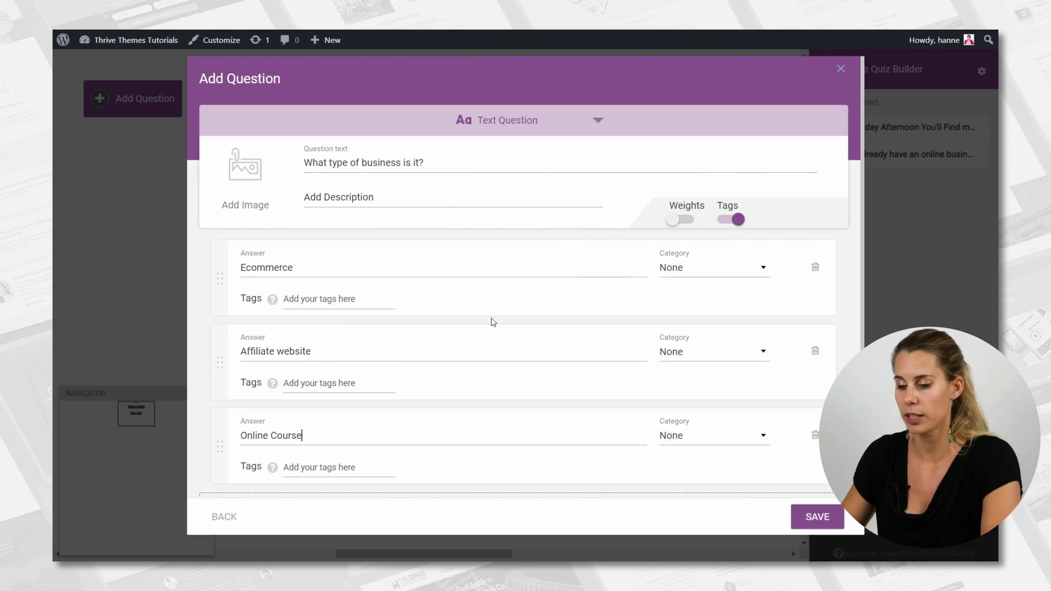
{"action": "scroll", "coordinate": [492, 322], "scroll_direction": "down", "scroll_amount": 1}
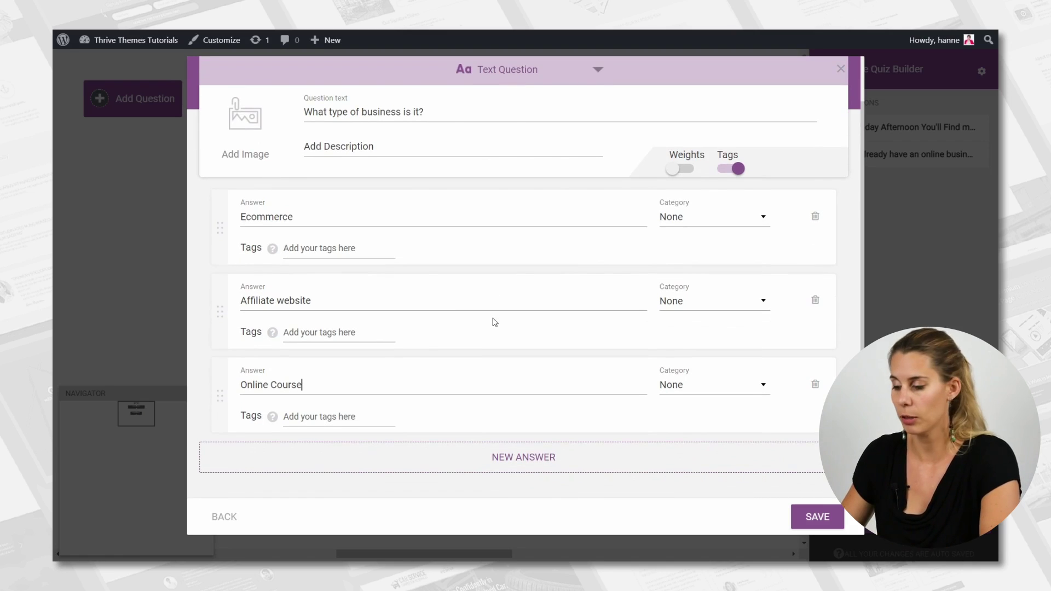
{"action": "left_click", "coordinate": [818, 518]}
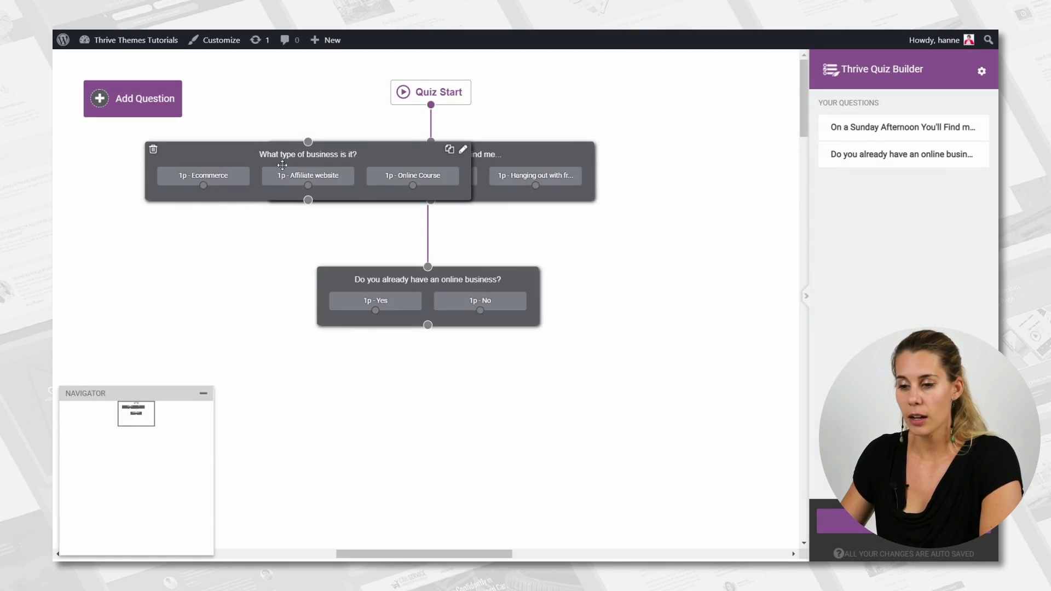
Step: Place the business type question beneath the online business question, connect the "Yes" answer to it, and save and exit the question manager
{"action": "left_click_drag", "start_coordinate": [282, 164], "coordinate": [468, 392]}
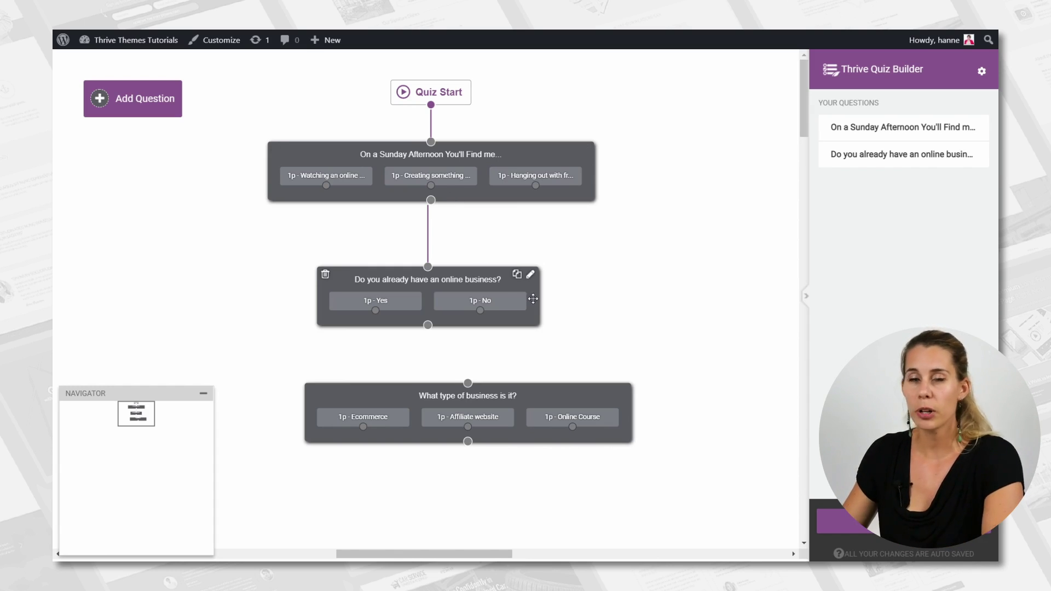
{"action": "left_click_drag", "start_coordinate": [524, 389], "coordinate": [490, 389]}
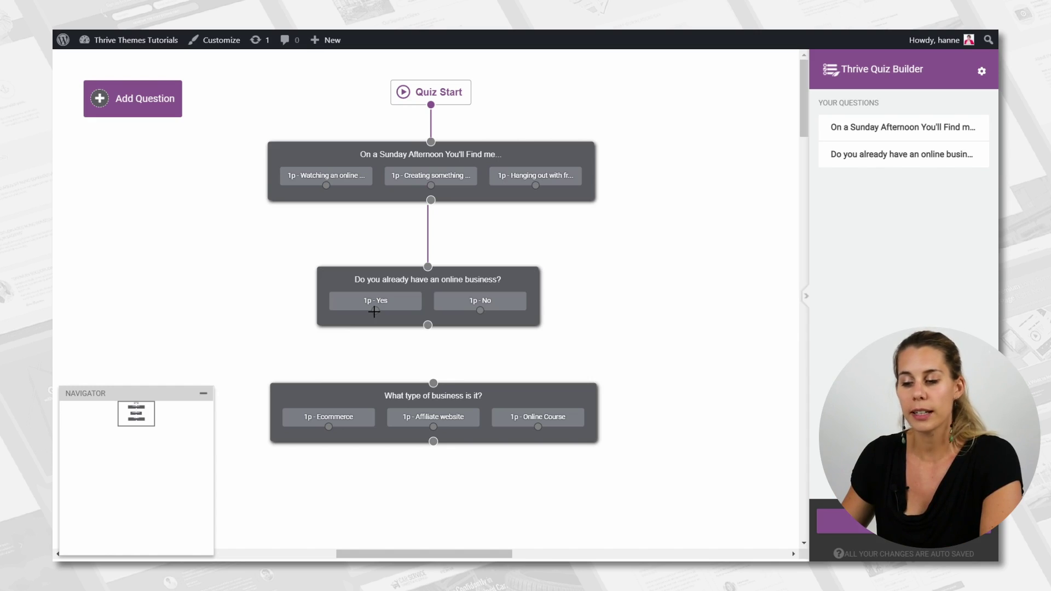
{"action": "left_click_drag", "start_coordinate": [374, 311], "coordinate": [428, 375]}
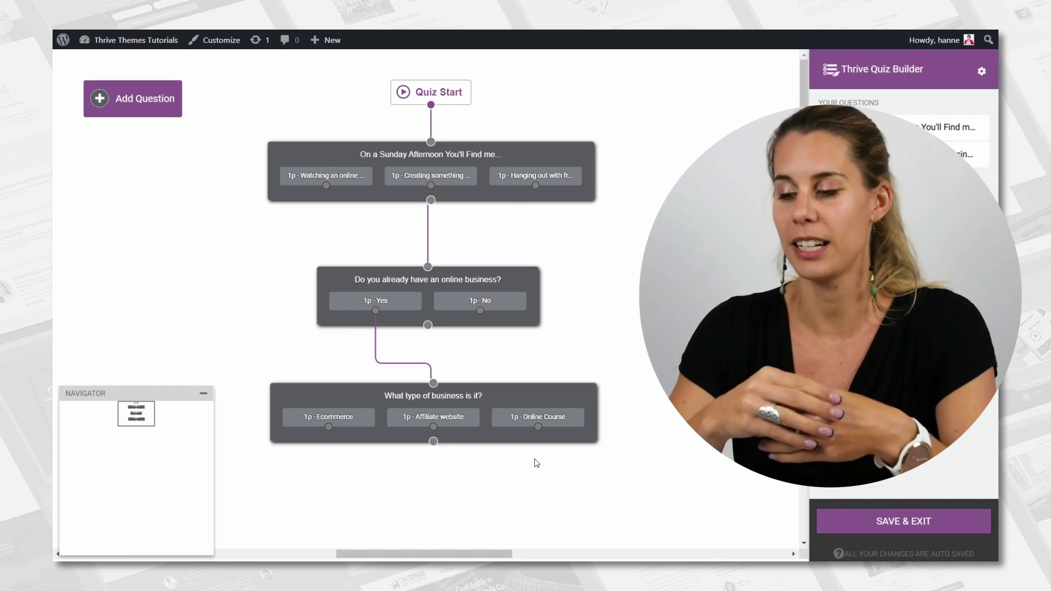
{"action": "left_click", "coordinate": [903, 521]}
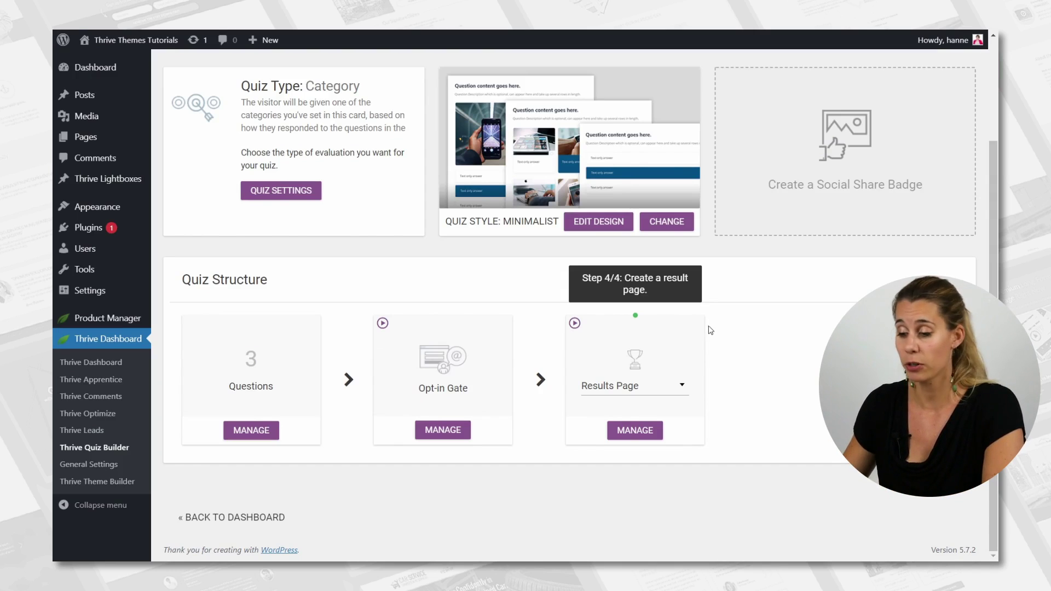
Step: Change the quiz's results step to URL Redirect and open its redirect settings
{"action": "left_click", "coordinate": [641, 393]}
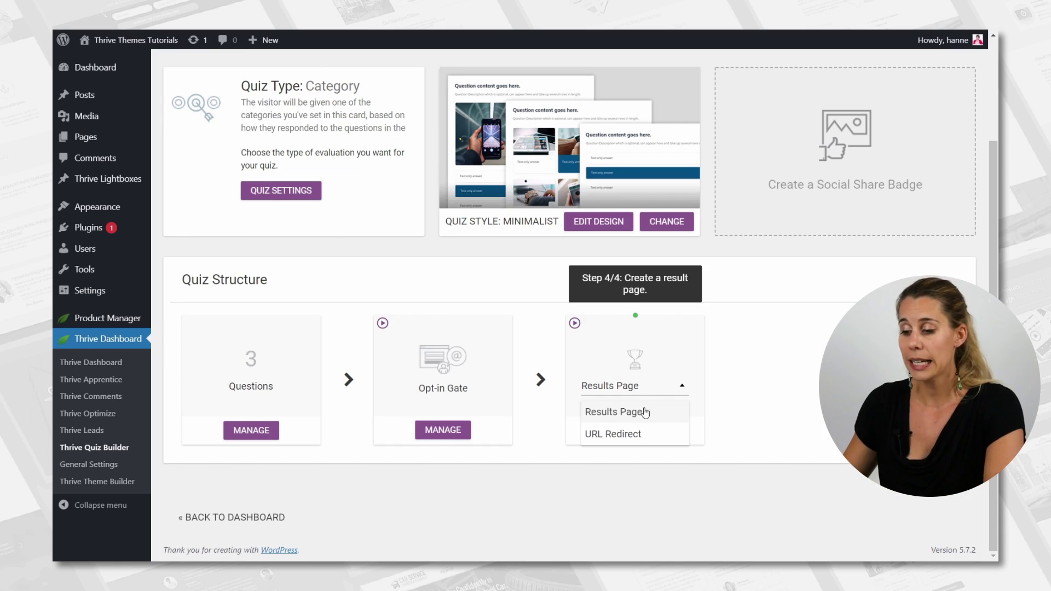
{"action": "left_click", "coordinate": [638, 439]}
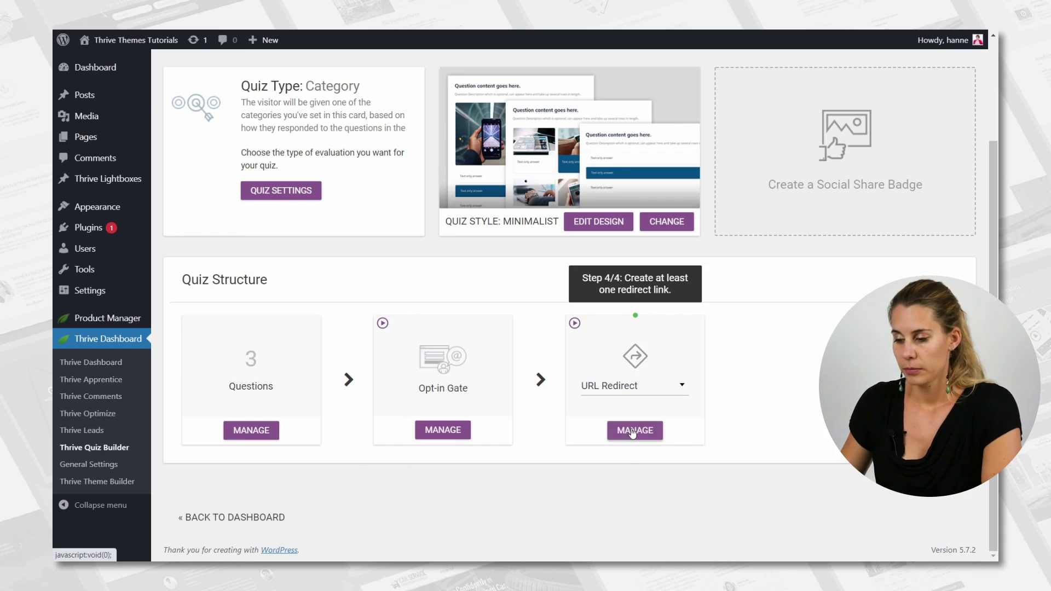
{"action": "left_click", "coordinate": [634, 432]}
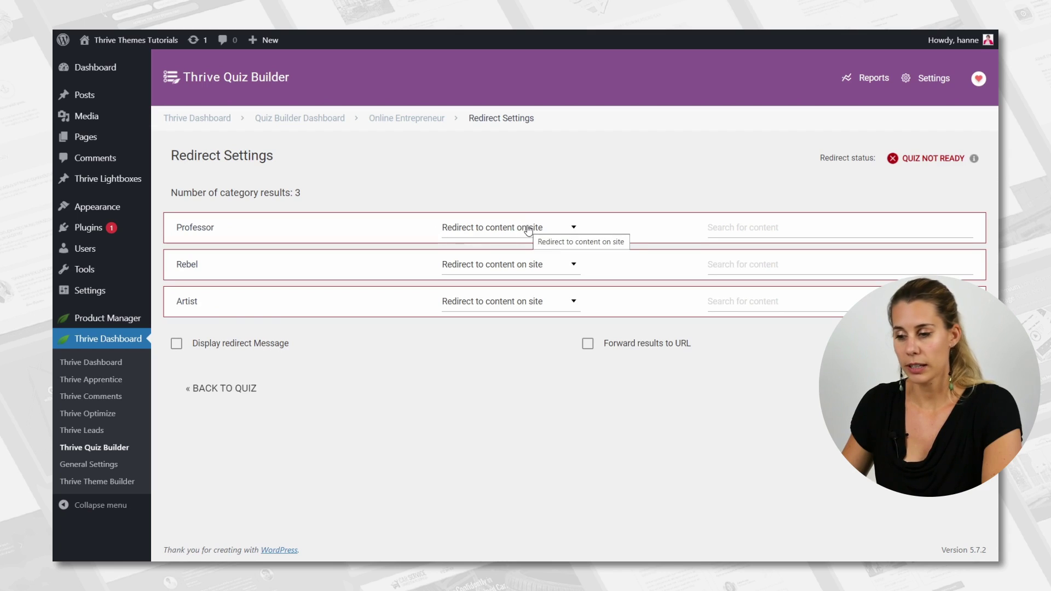
Step: Redirect Professor, Rebel and Artist to "The Professor Result", "The Rebel Result" and "The Artist Result" respectively, and return to the quiz structure
{"action": "left_click", "coordinate": [755, 225]}
{"action": "type", "text": "profe"}
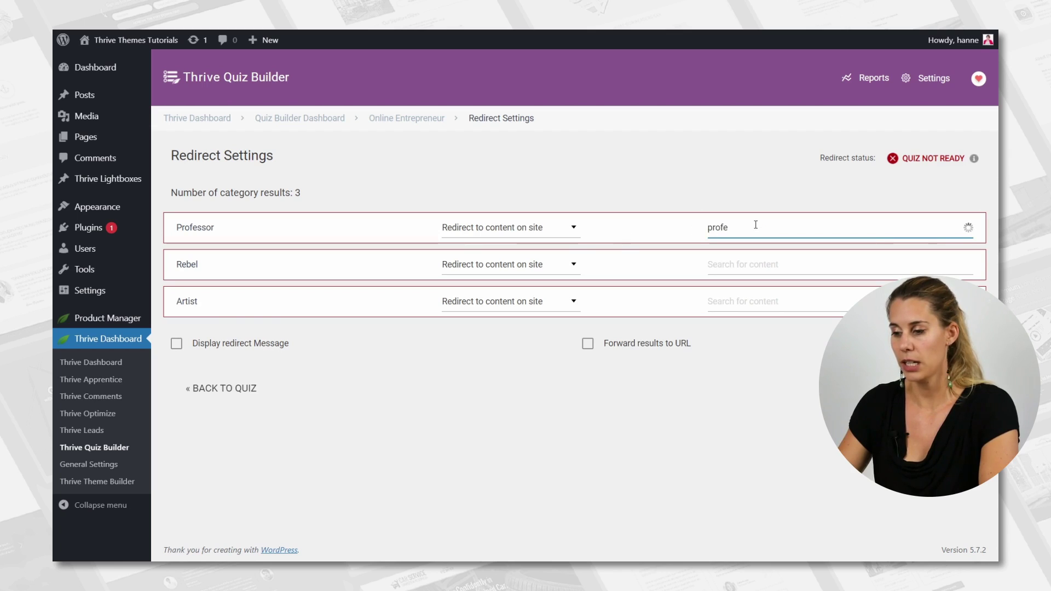
{"action": "left_click", "coordinate": [759, 253]}
{"action": "left_click", "coordinate": [749, 263]}
{"action": "type", "text": "reb"}
{"action": "left_click", "coordinate": [750, 291]}
{"action": "left_click", "coordinate": [745, 300]}
{"action": "type", "text": "arti"}
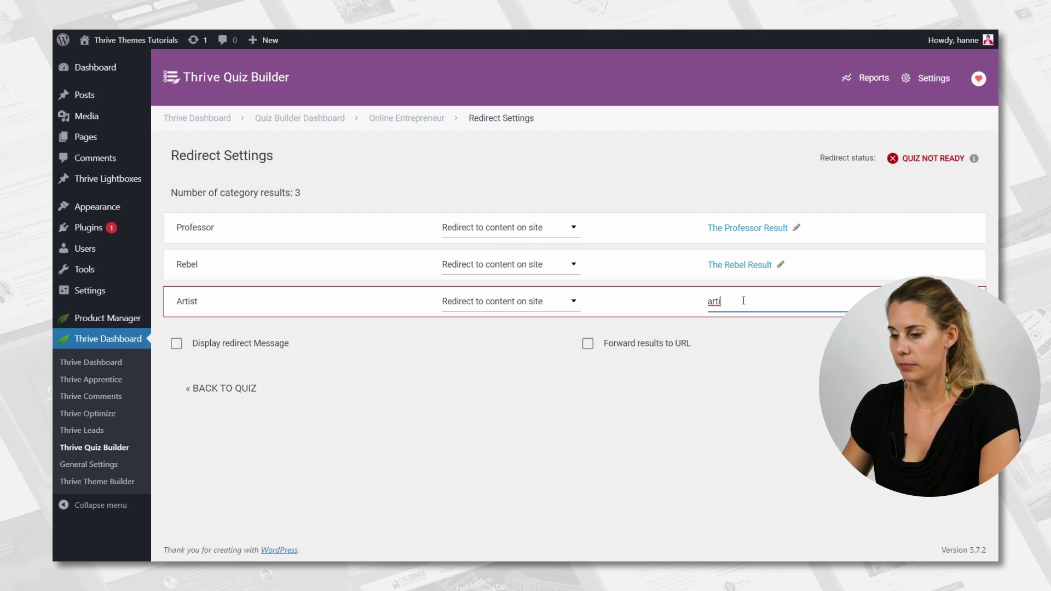
{"action": "left_click", "coordinate": [750, 321]}
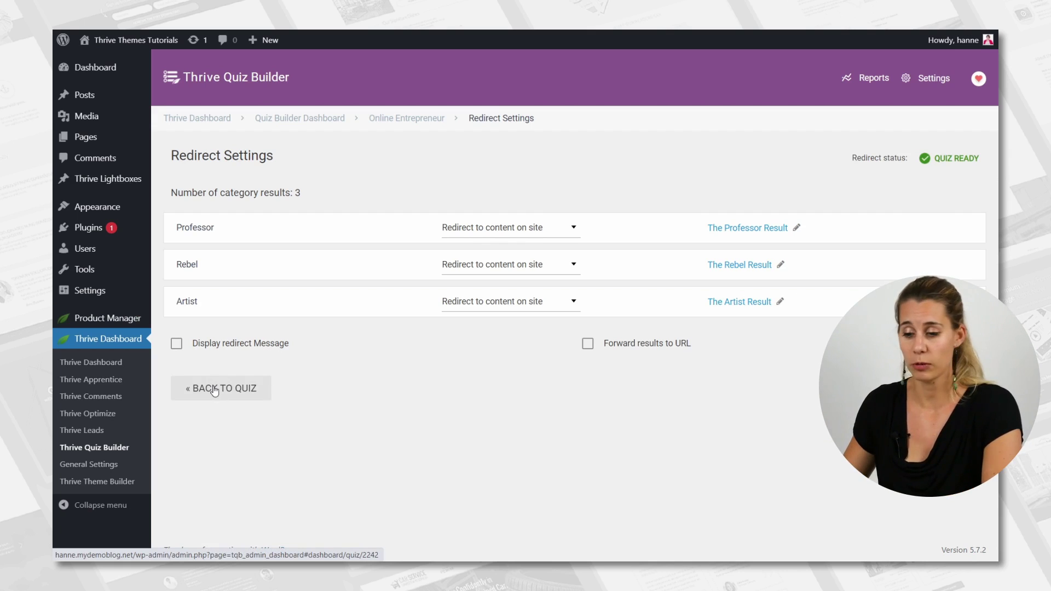
{"action": "left_click", "coordinate": [214, 390]}
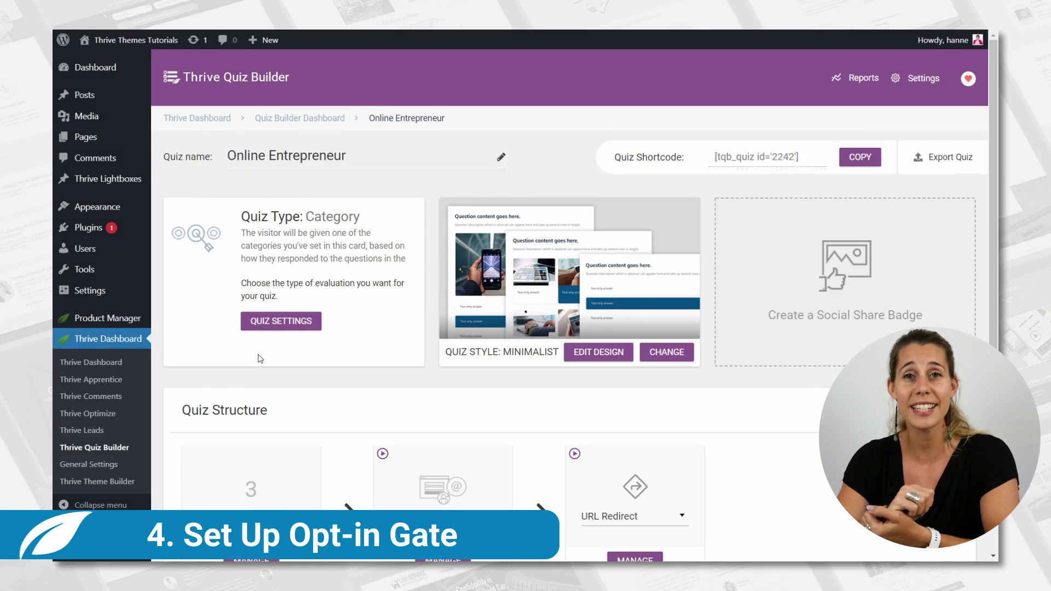
{"action": "scroll", "coordinate": [268, 361], "scroll_direction": "down", "scroll_amount": 3}
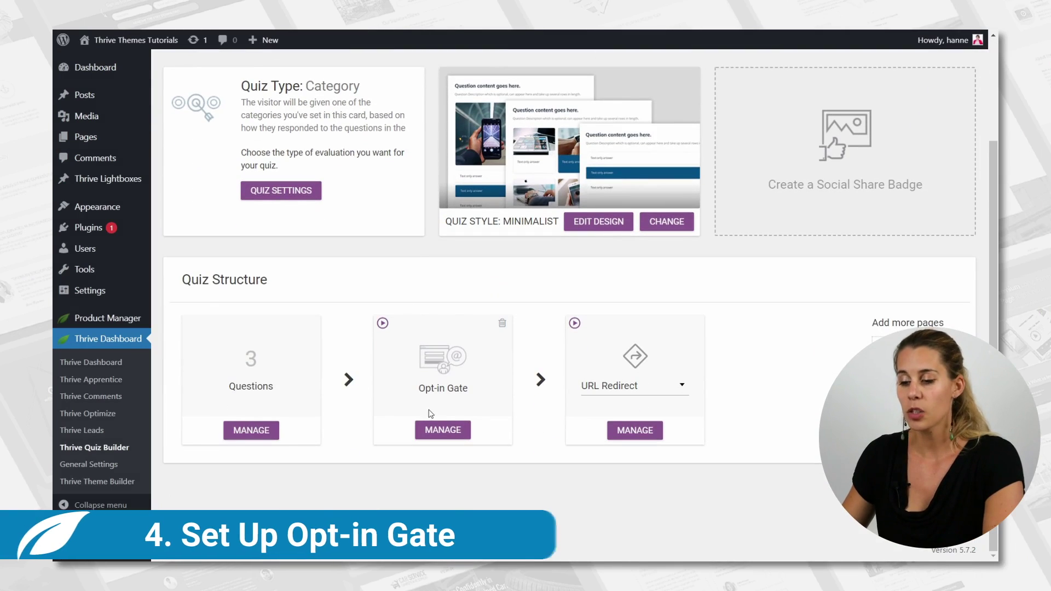
Step: Connect the opt-in gate's lead generation form to ActiveCampaign with the "im impact" mailing list and the quiz result sent as a tag
{"action": "left_click", "coordinate": [444, 429]}
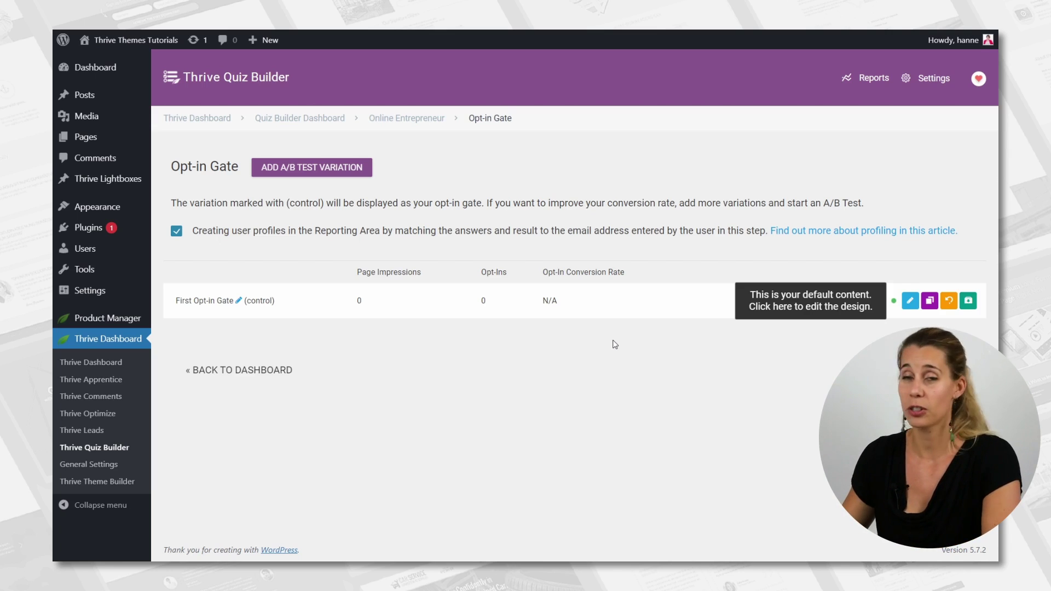
{"action": "left_click", "coordinate": [910, 301]}
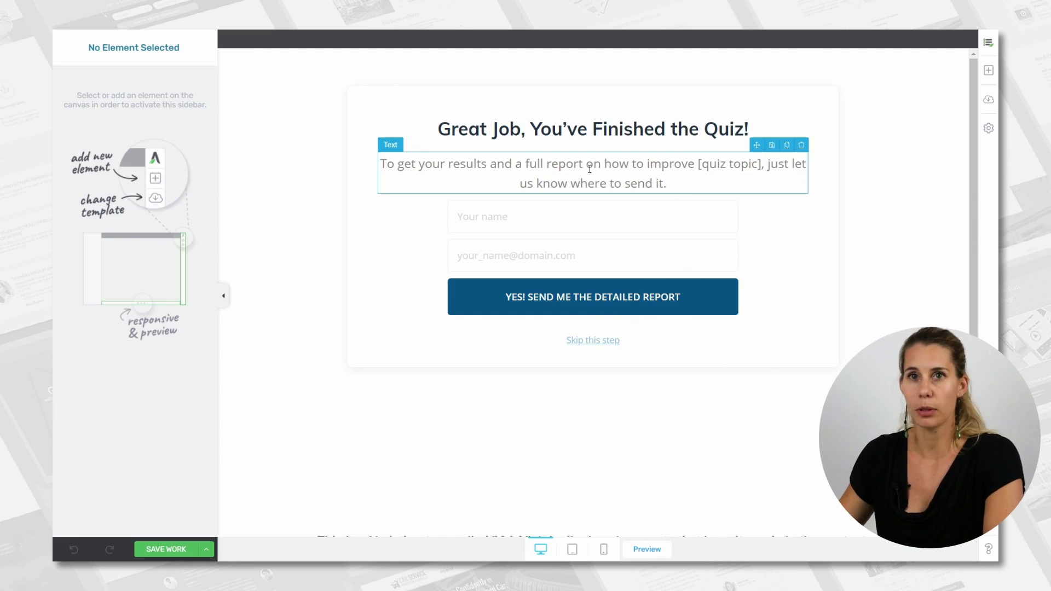
{"action": "left_click", "coordinate": [482, 203]}
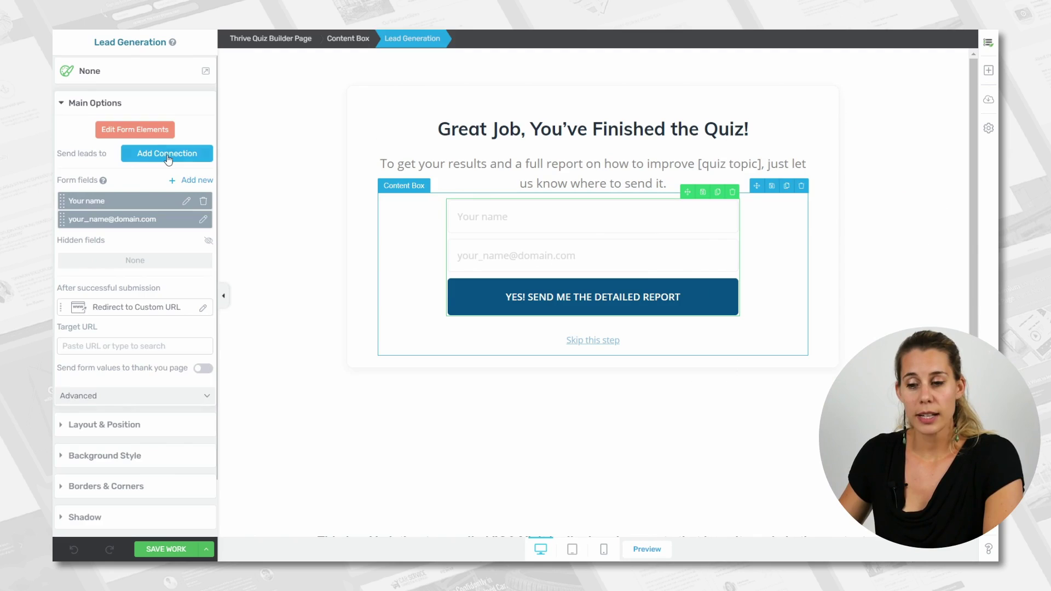
{"action": "left_click", "coordinate": [168, 158]}
{"action": "left_click", "coordinate": [145, 196]}
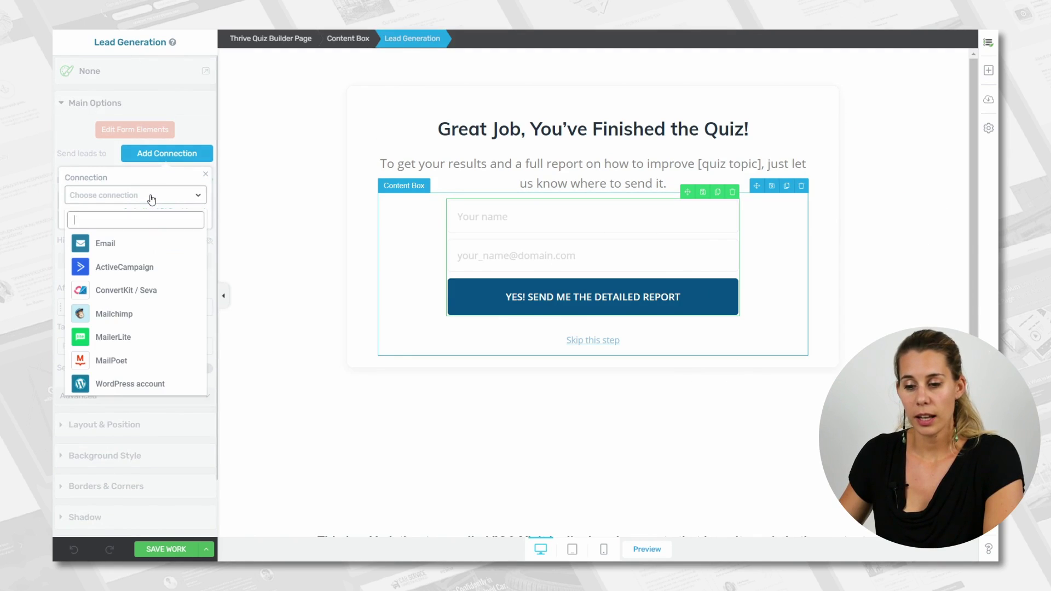
{"action": "left_click", "coordinate": [154, 269]}
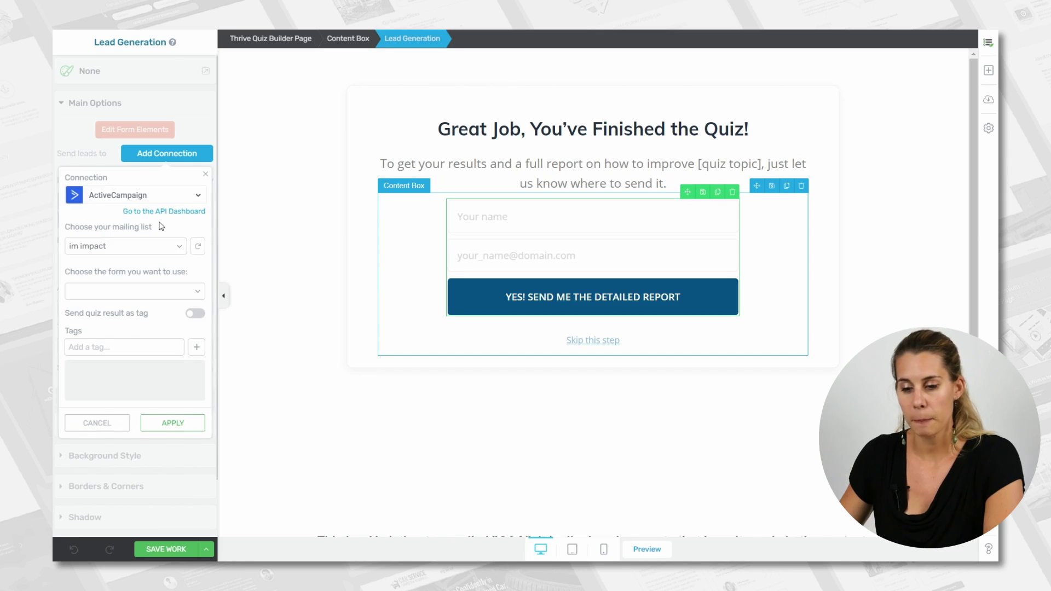
{"action": "scroll", "coordinate": [155, 307], "scroll_direction": "down", "scroll_amount": 1}
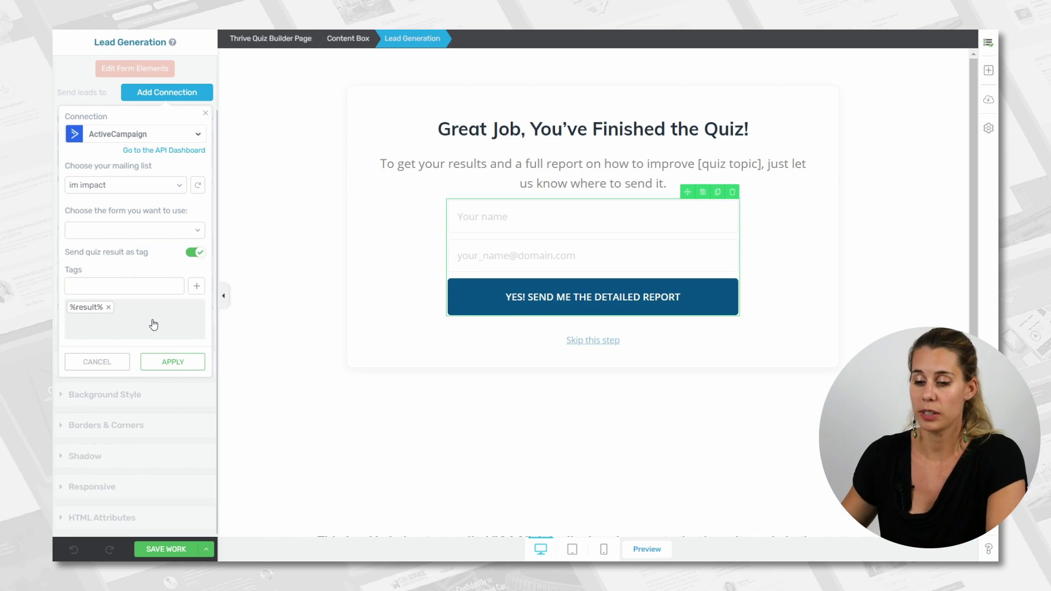
{"action": "left_click", "coordinate": [167, 362]}
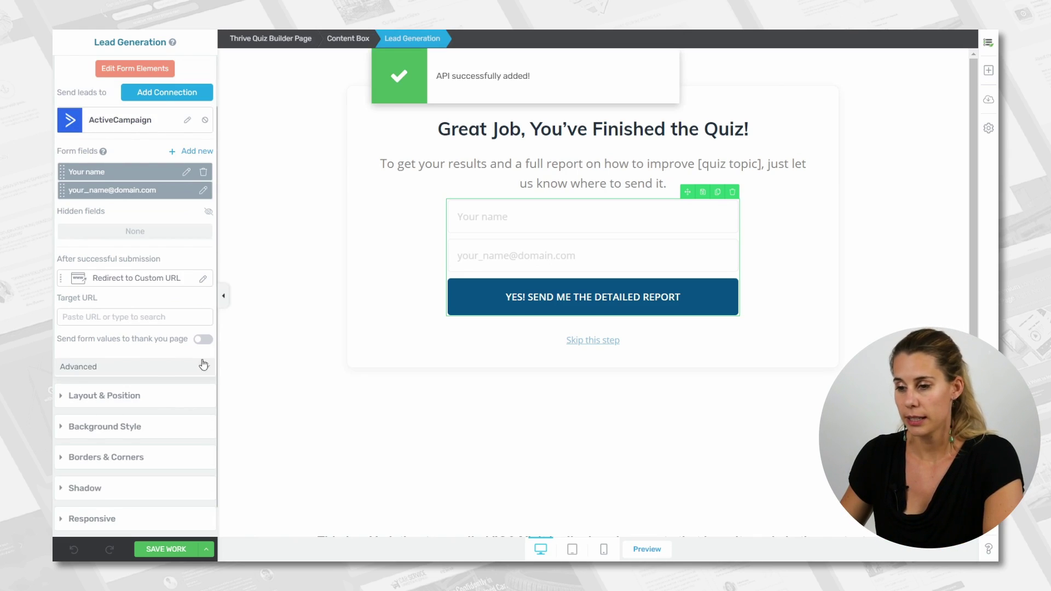
Step: Save the opt-in gate design and delete the "Skip this step" text beneath the form
{"action": "left_click", "coordinate": [166, 550]}
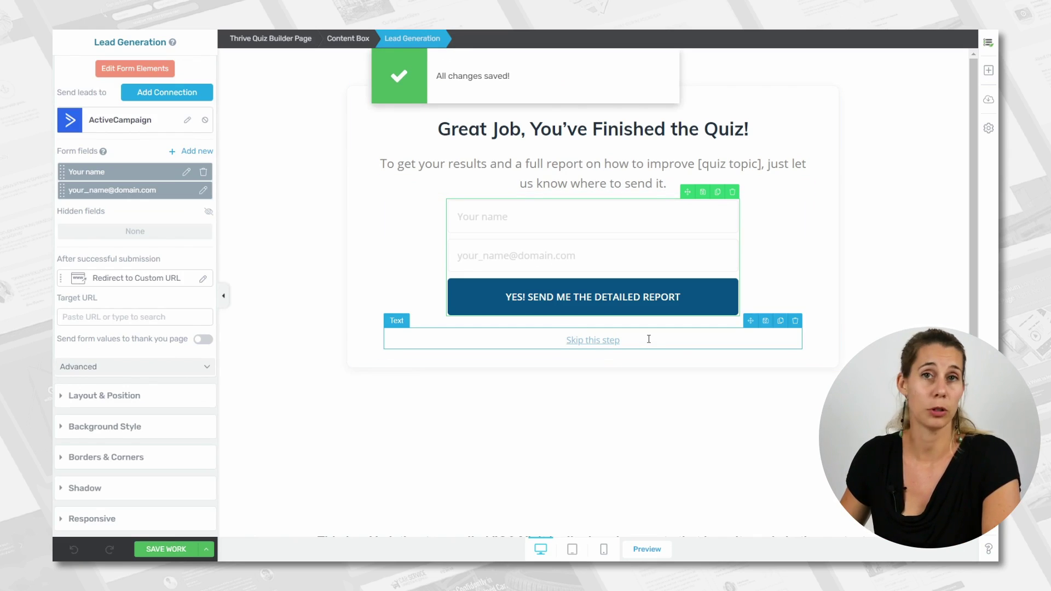
{"action": "left_click", "coordinate": [795, 322]}
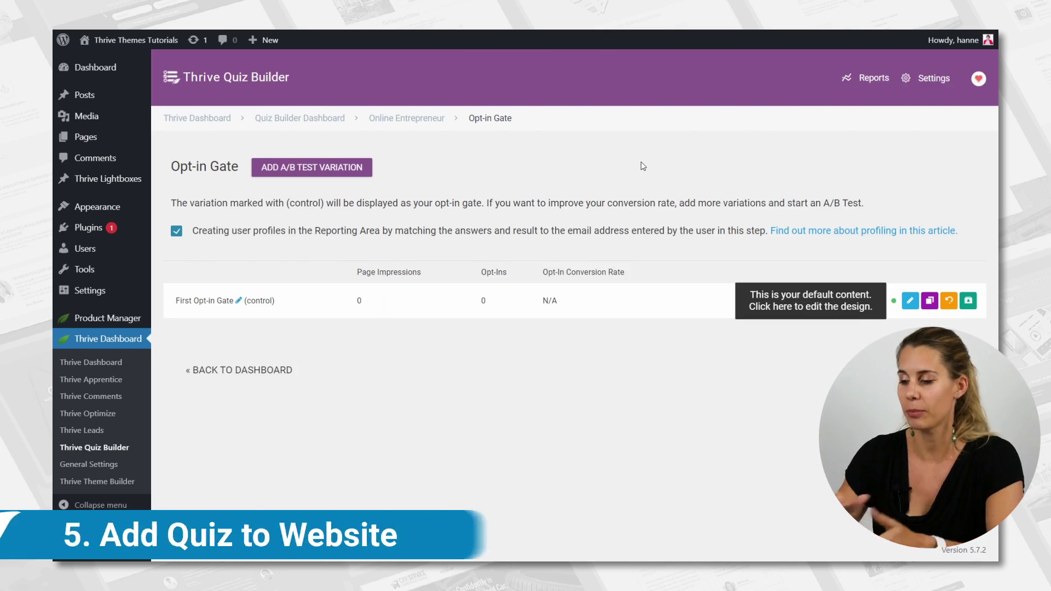
Step: Return to the Quiz Builder dashboard and copy the shortcode of the Online Entrepreneur quiz
{"action": "left_click", "coordinate": [326, 119]}
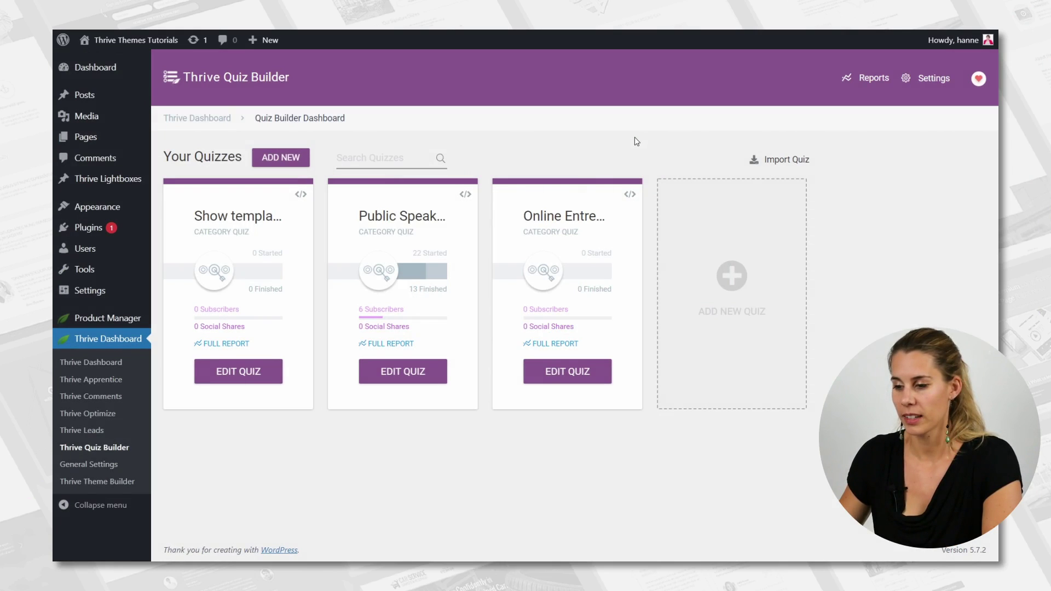
{"action": "left_click", "coordinate": [631, 196]}
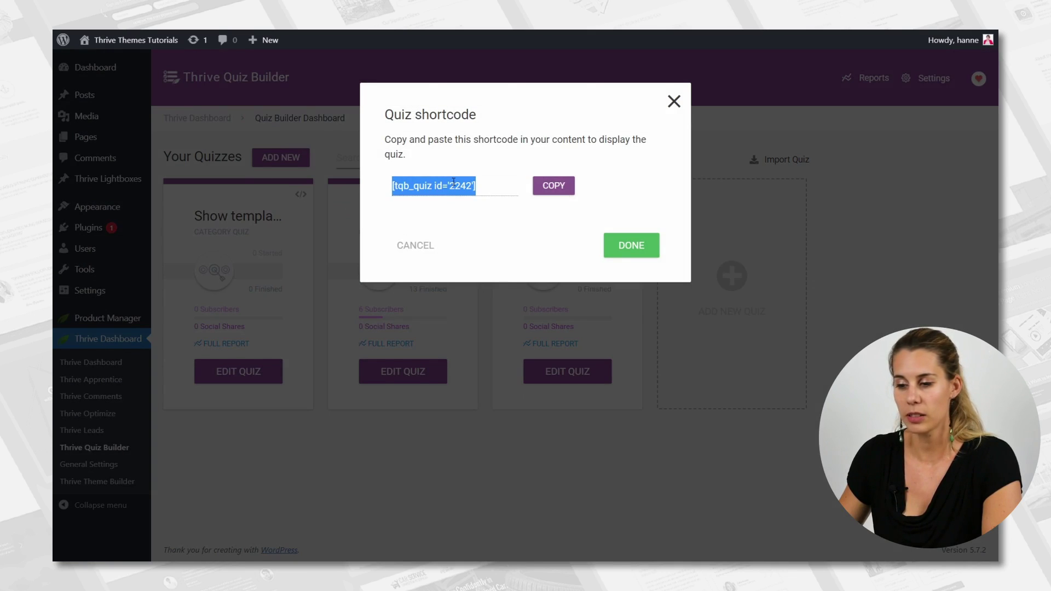
{"action": "left_click", "coordinate": [552, 186]}
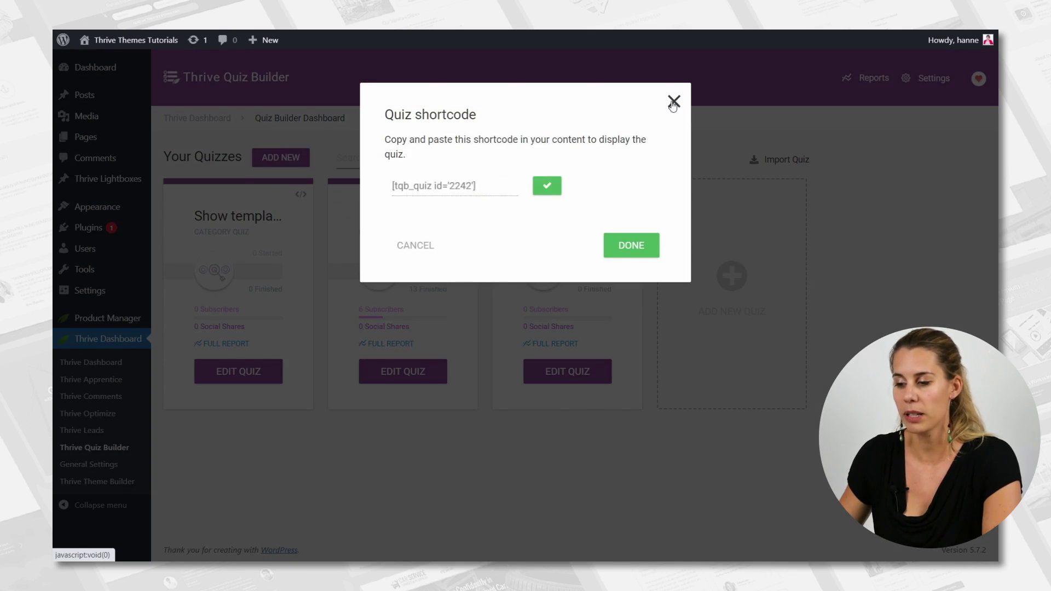
{"action": "left_click", "coordinate": [674, 101]}
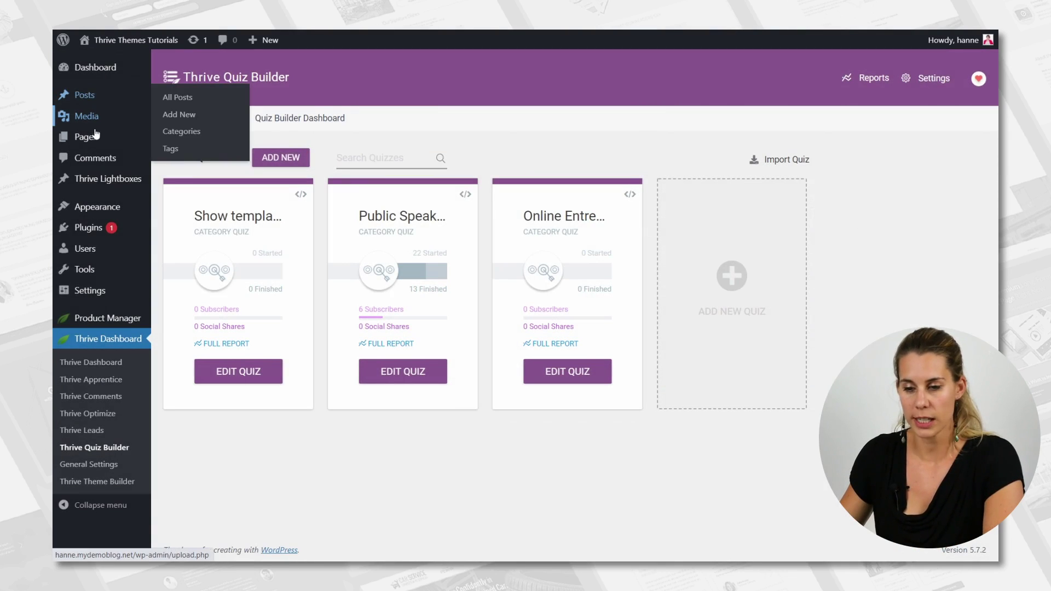
Step: Create a new WordPress page titled "Entrepeneur quiz" and publish it
{"action": "mouse_move", "coordinate": [91, 141]}
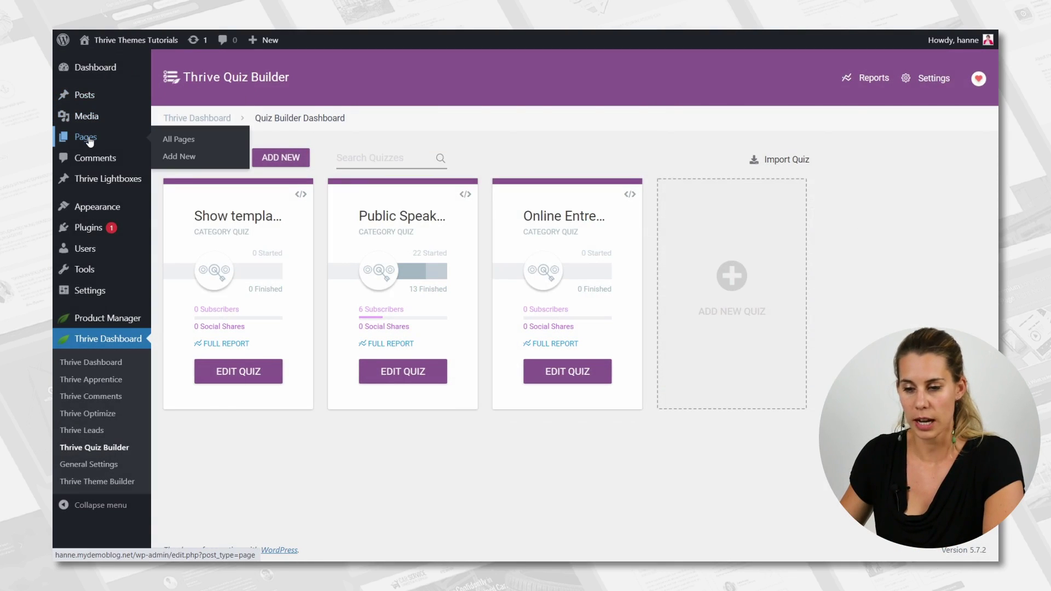
{"action": "left_click", "coordinate": [184, 157]}
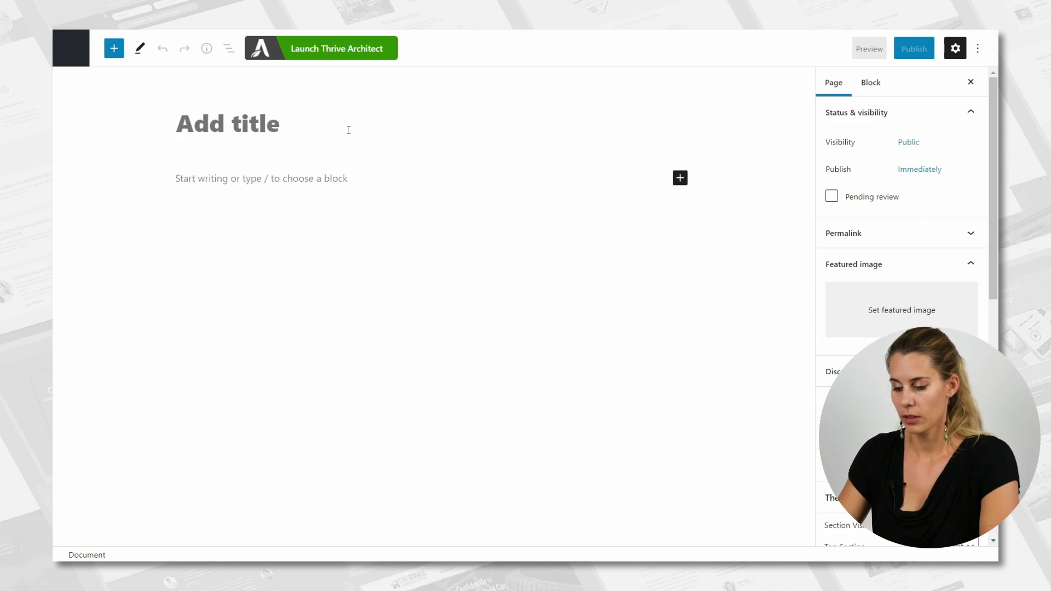
{"action": "type", "text": "Entrepen"}
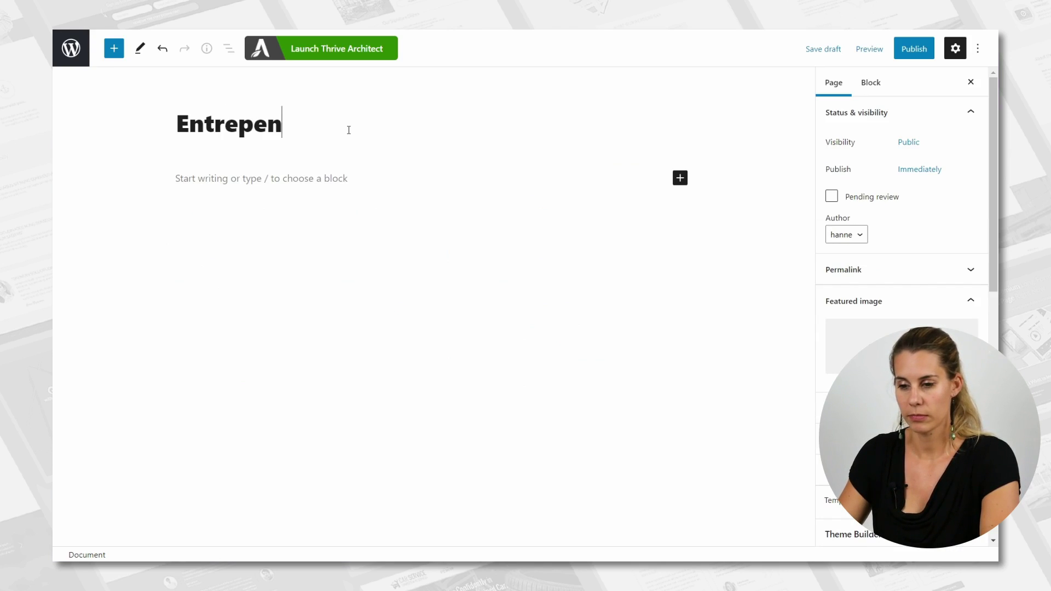
{"action": "type", "text": "eur quiz"}
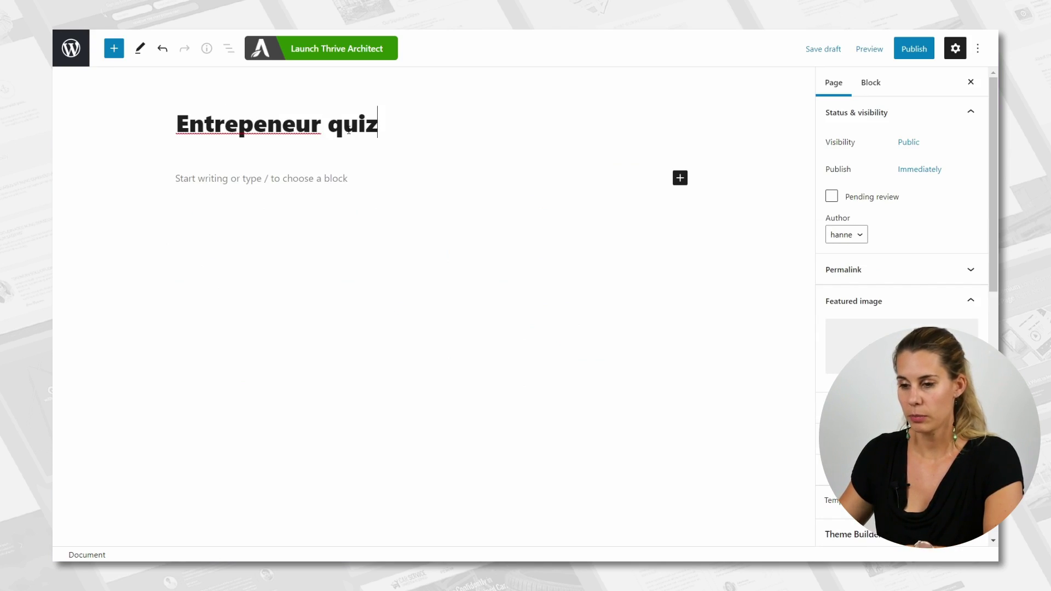
{"action": "left_click", "coordinate": [913, 48]}
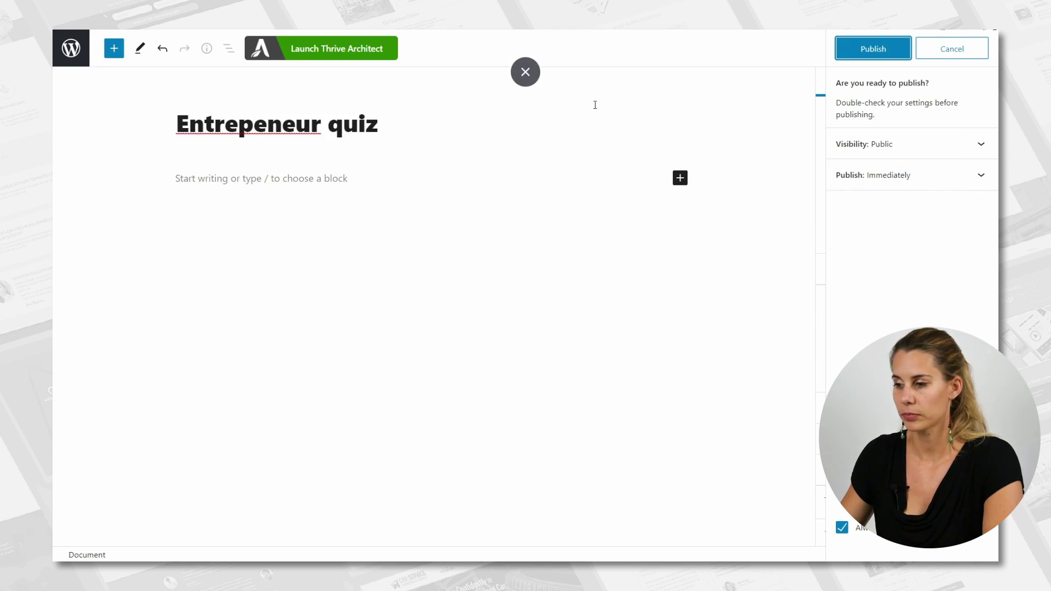
{"action": "left_click", "coordinate": [870, 47]}
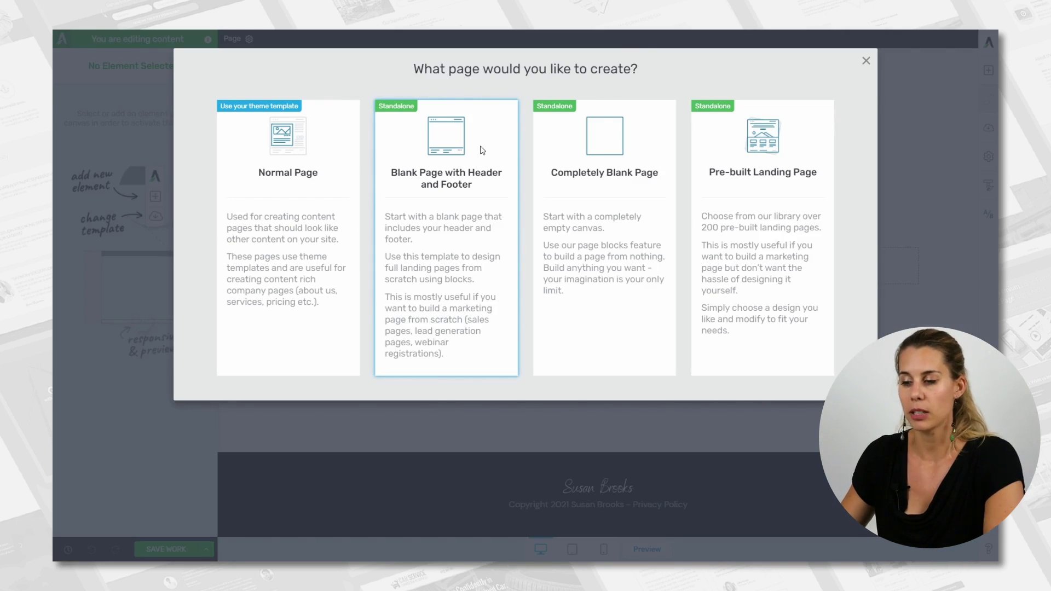
Step: Set the page up in Thrive Architect as Blank Page with Header and Footer, insert the Online Entrepreneur quiz, and save
{"action": "left_click", "coordinate": [482, 150]}
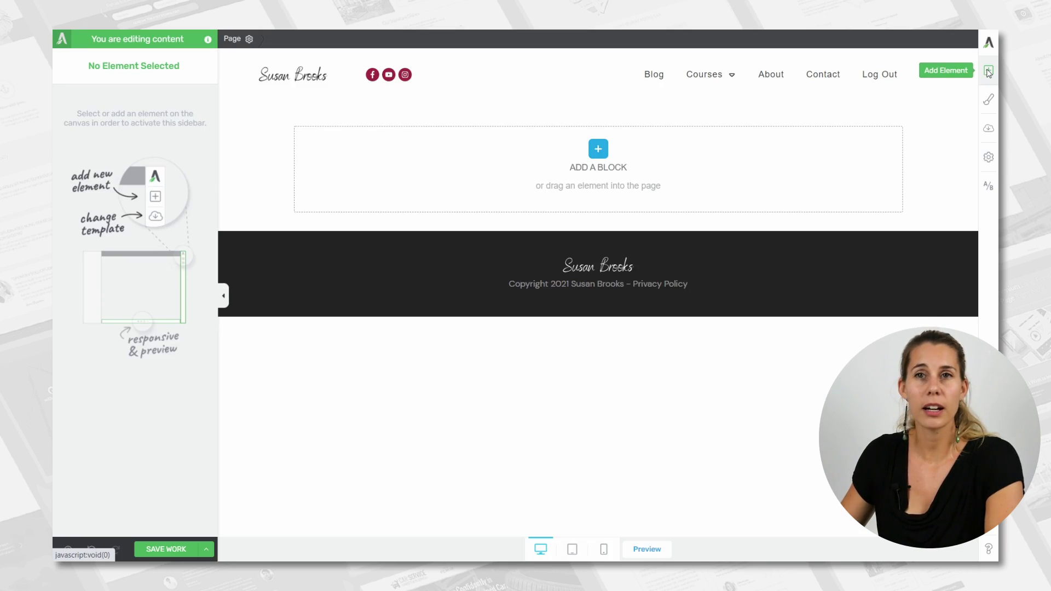
{"action": "left_click", "coordinate": [988, 73]}
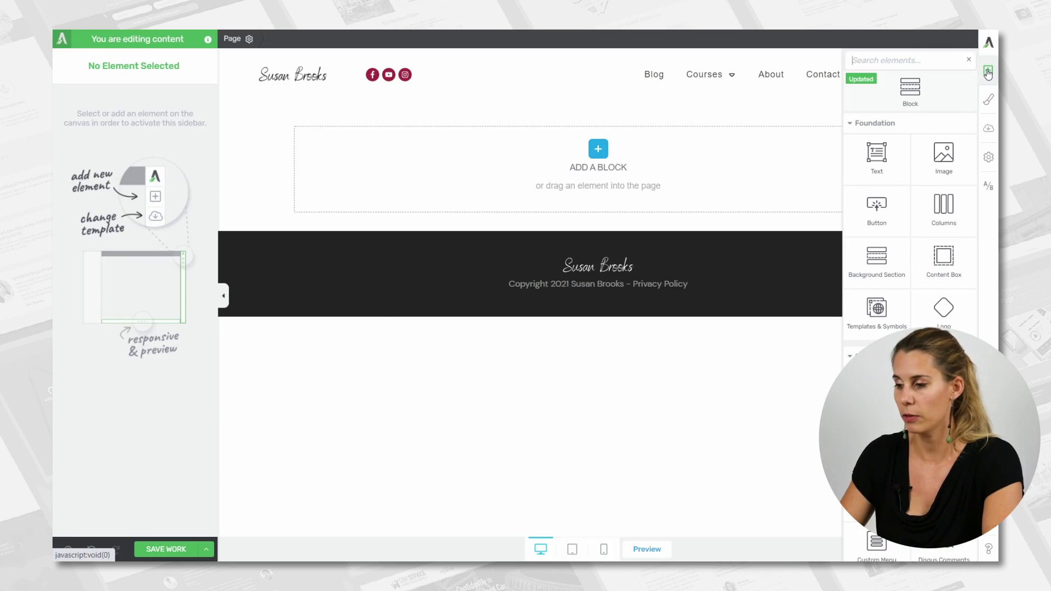
{"action": "type", "text": "qu"}
{"action": "left_click_drag", "start_coordinate": [876, 219], "coordinate": [671, 210]}
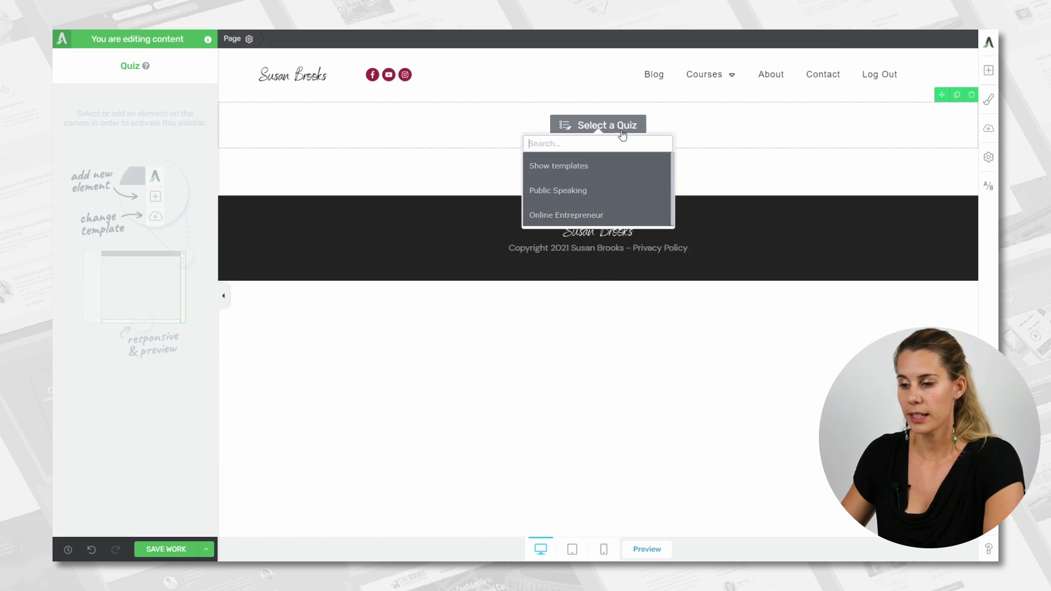
{"action": "left_click", "coordinate": [603, 216]}
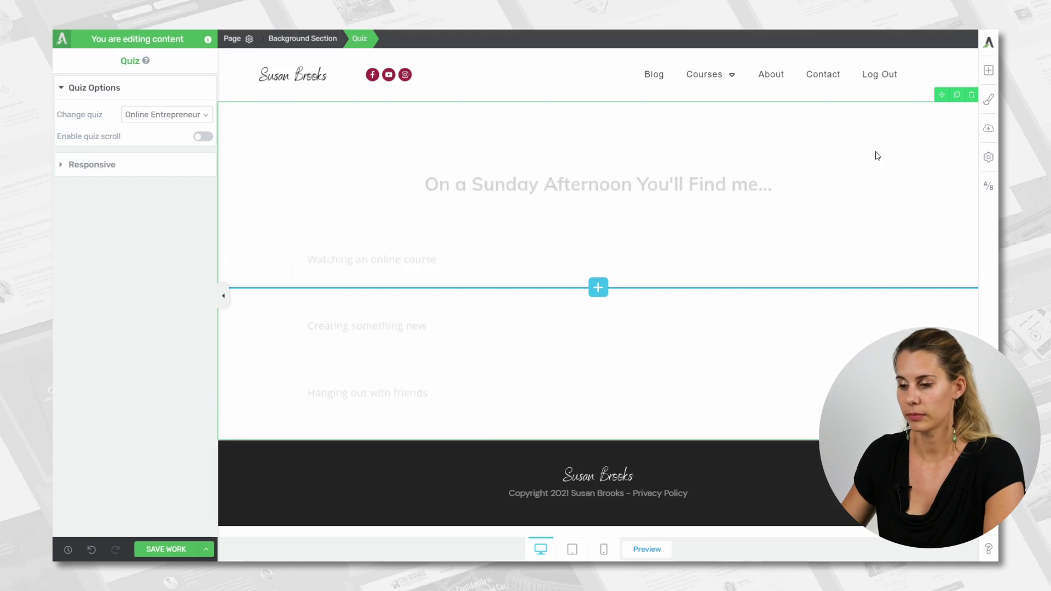
{"action": "left_click", "coordinate": [160, 550]}
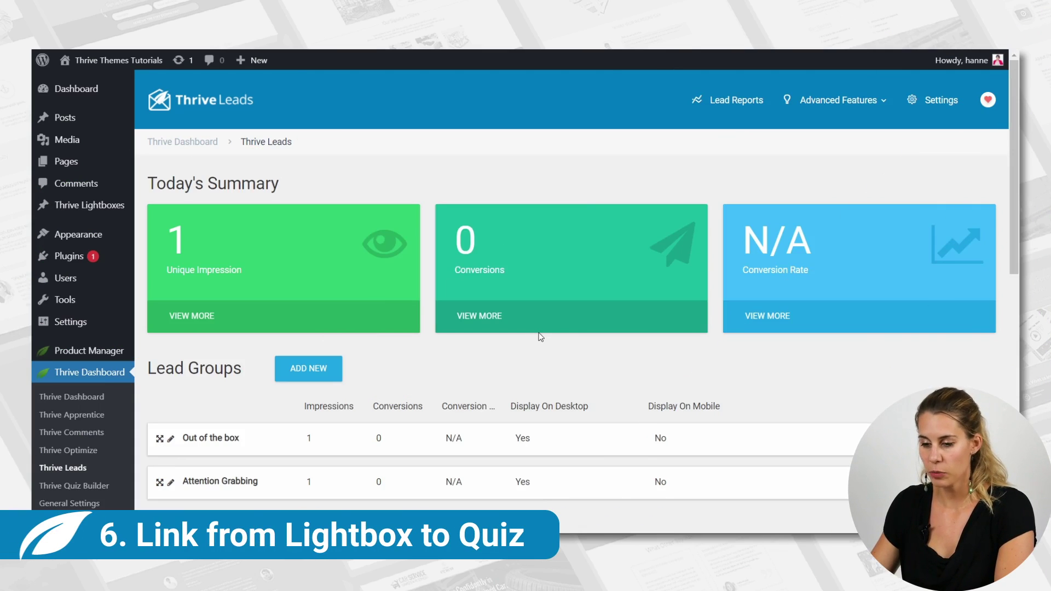
Step: In Thrive Leads, add a lead group named "Quiz" and give it a Lightbox opt-in form type
{"action": "left_click", "coordinate": [308, 369]}
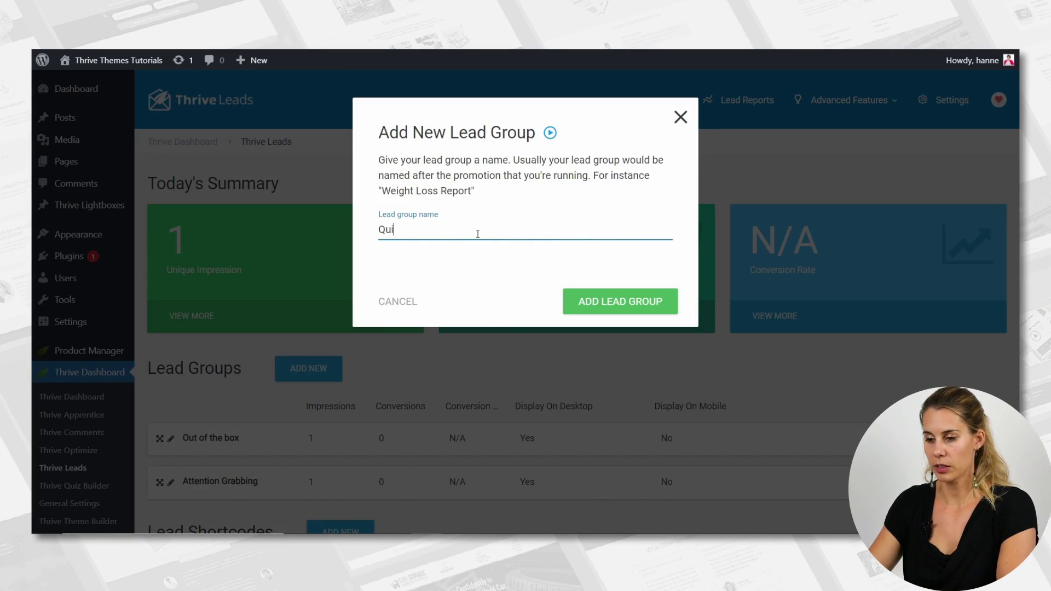
{"action": "left_click", "coordinate": [604, 303]}
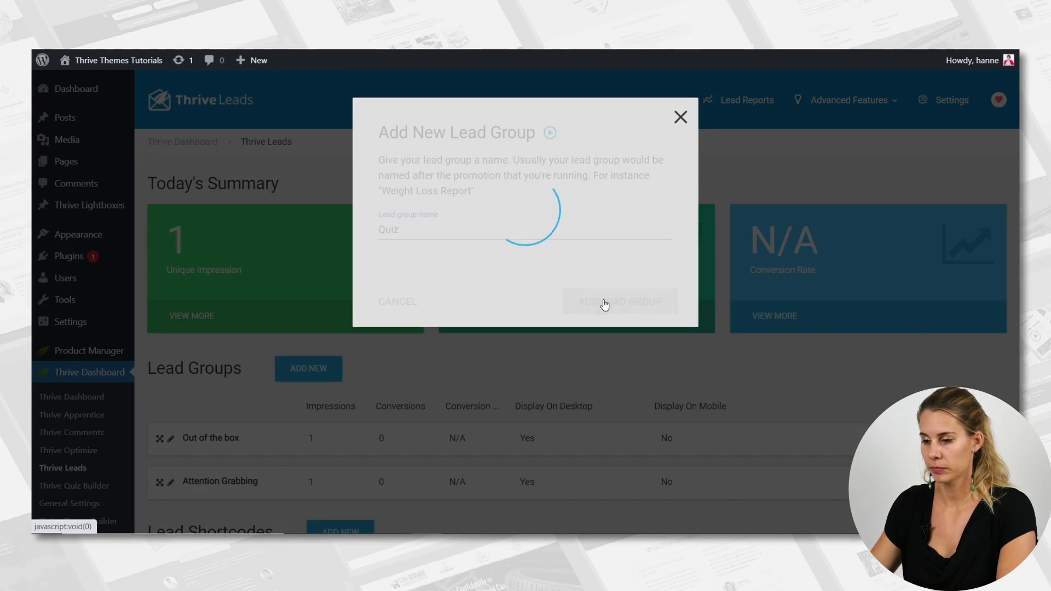
{"action": "scroll", "coordinate": [597, 305], "scroll_direction": "down", "scroll_amount": 3}
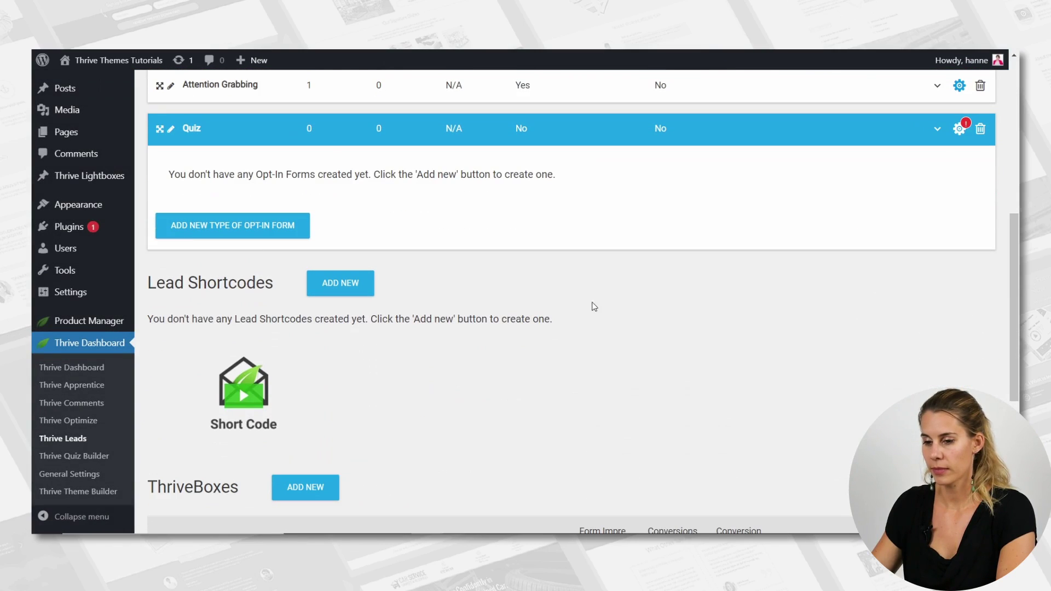
{"action": "left_click", "coordinate": [189, 230]}
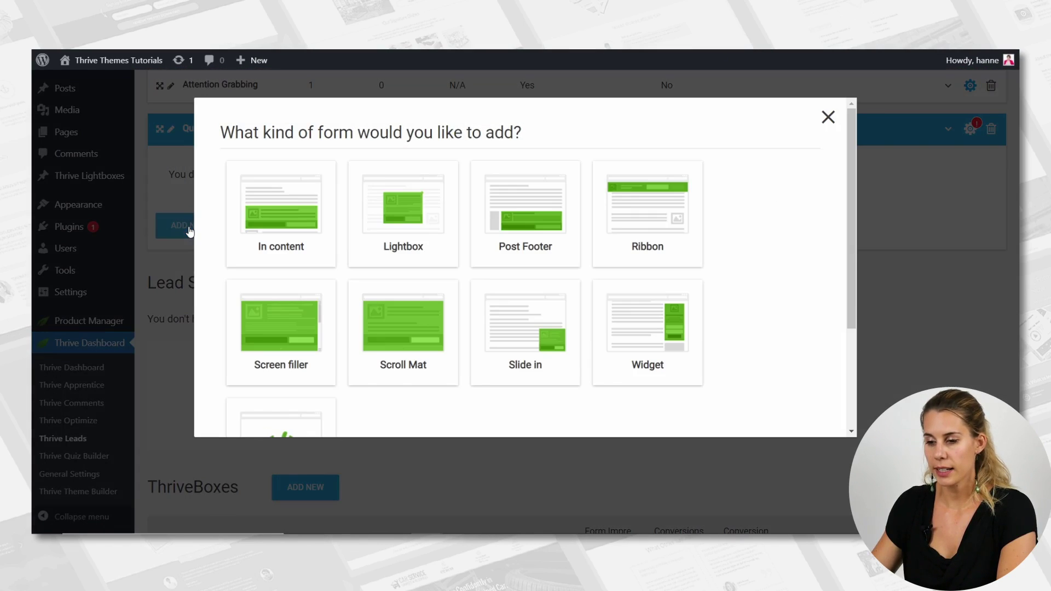
{"action": "left_click", "coordinate": [395, 242]}
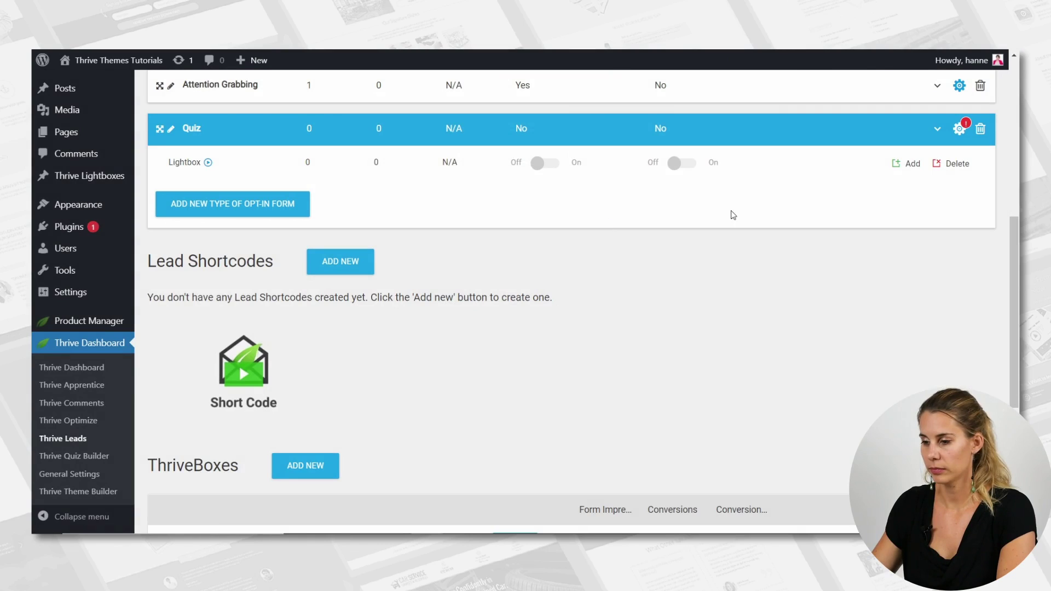
Step: Create a form named "quiz button" for the Quiz group's lightbox
{"action": "left_click", "coordinate": [912, 164]}
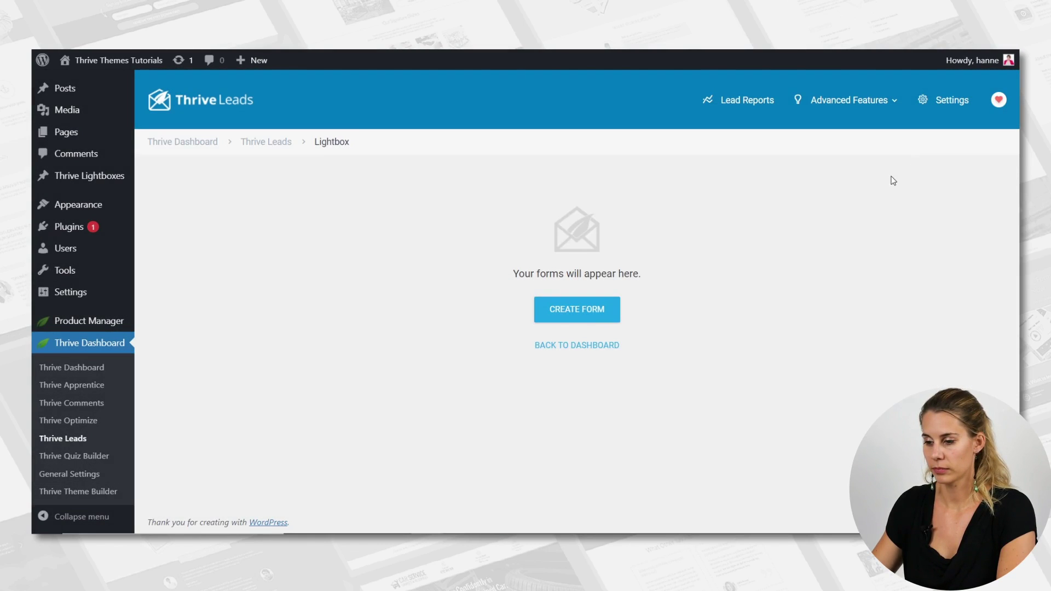
{"action": "left_click", "coordinate": [577, 307]}
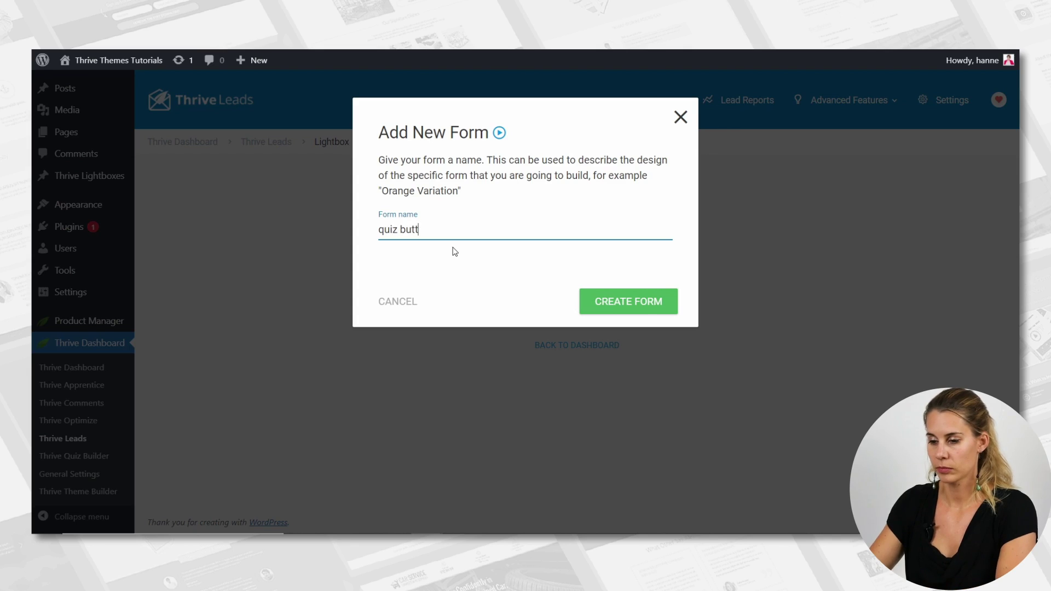
{"action": "left_click", "coordinate": [660, 313]}
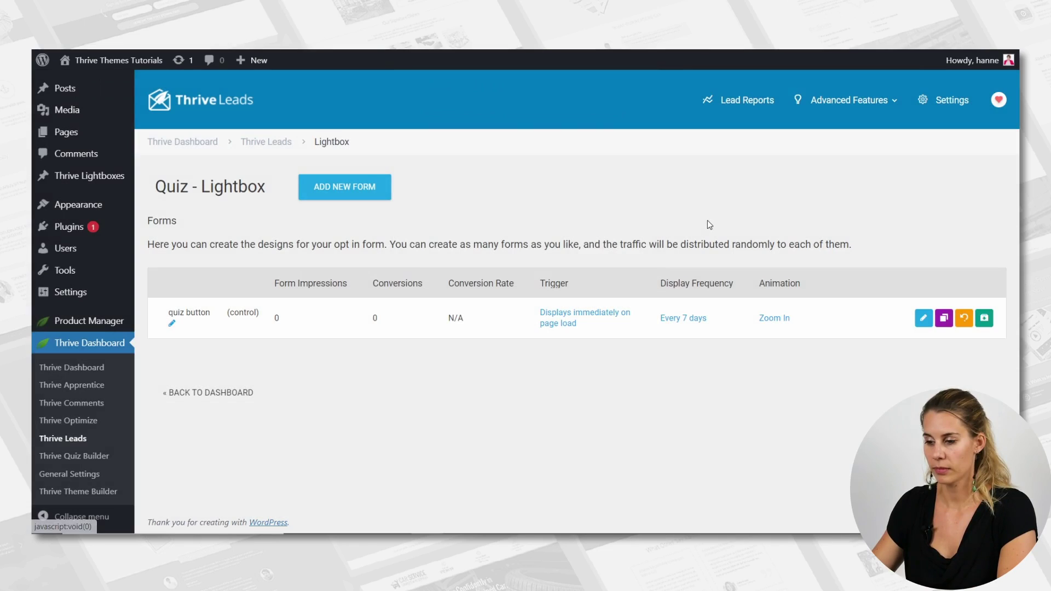
Step: Open the quiz button form's design for editing and apply the Fading Image 1-step template
{"action": "left_click", "coordinate": [924, 318]}
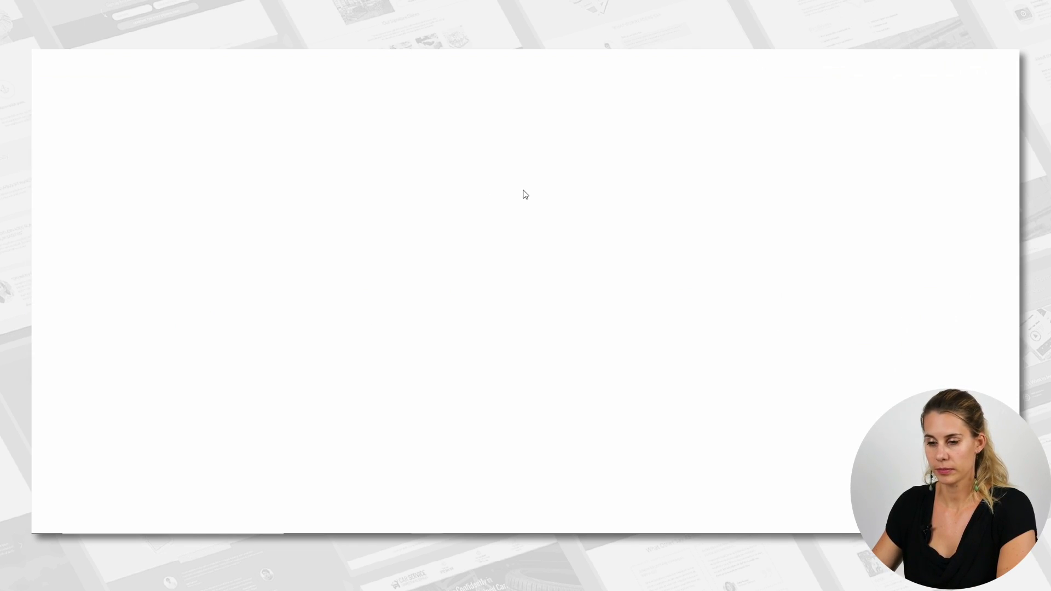
{"action": "scroll", "coordinate": [542, 181], "scroll_direction": "down", "scroll_amount": 5}
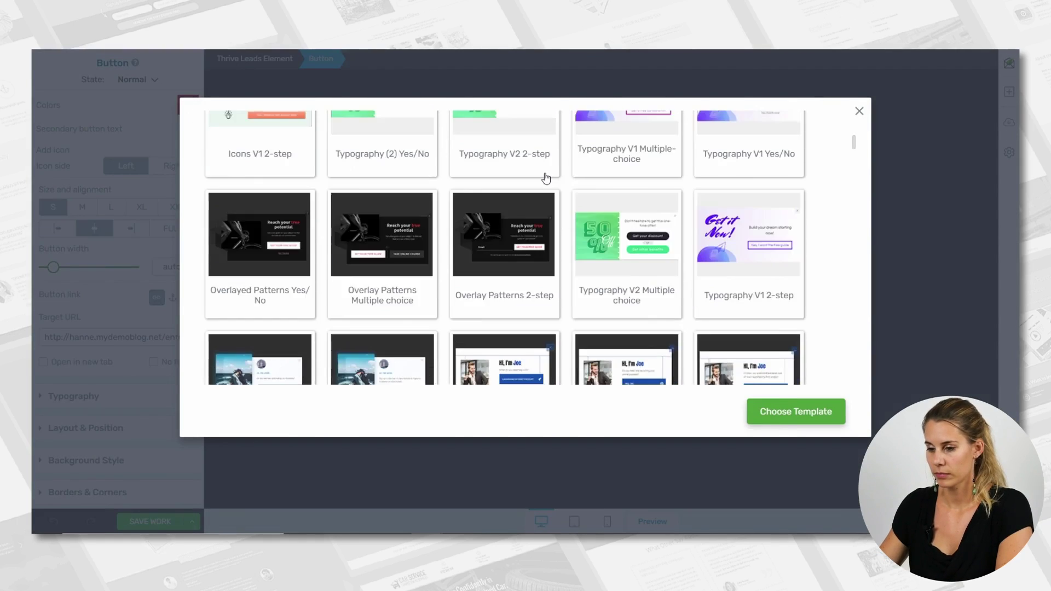
{"action": "scroll", "coordinate": [545, 178], "scroll_direction": "down", "scroll_amount": 10}
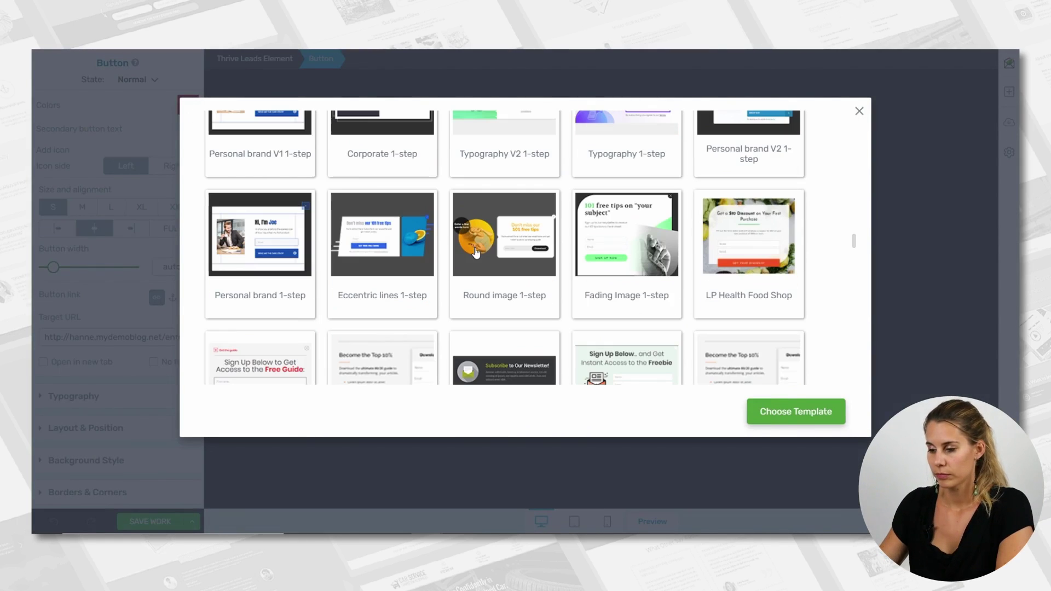
{"action": "scroll", "coordinate": [477, 252], "scroll_direction": "up", "scroll_amount": 15}
{"action": "scroll", "coordinate": [830, 218], "scroll_direction": "down", "scroll_amount": 3}
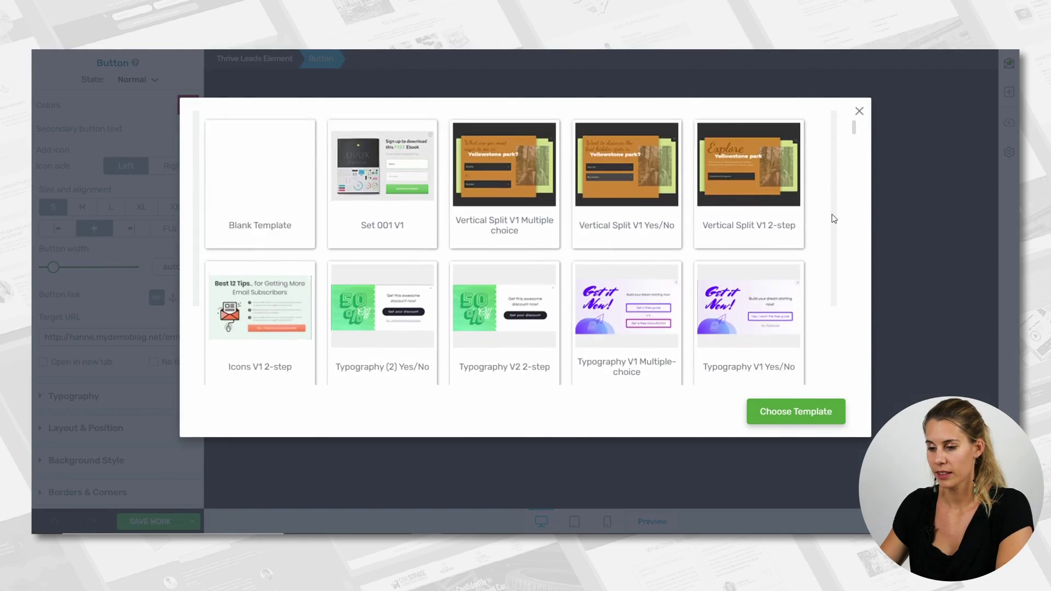
{"action": "scroll", "coordinate": [833, 218], "scroll_direction": "down", "scroll_amount": 12}
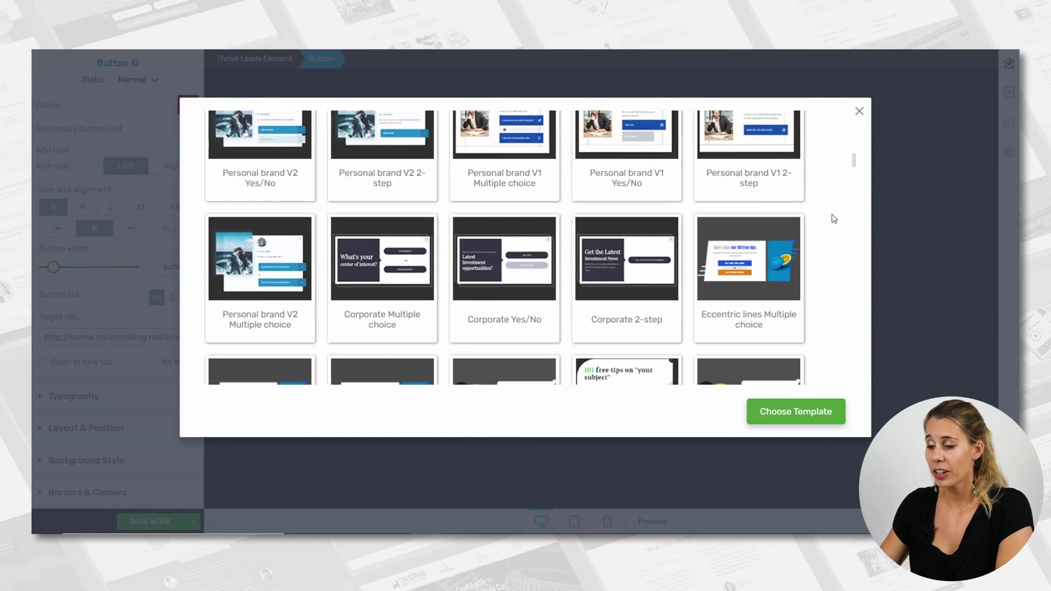
{"action": "scroll", "coordinate": [833, 219], "scroll_direction": "down", "scroll_amount": 10}
{"action": "scroll", "coordinate": [833, 218], "scroll_direction": "down", "scroll_amount": 6}
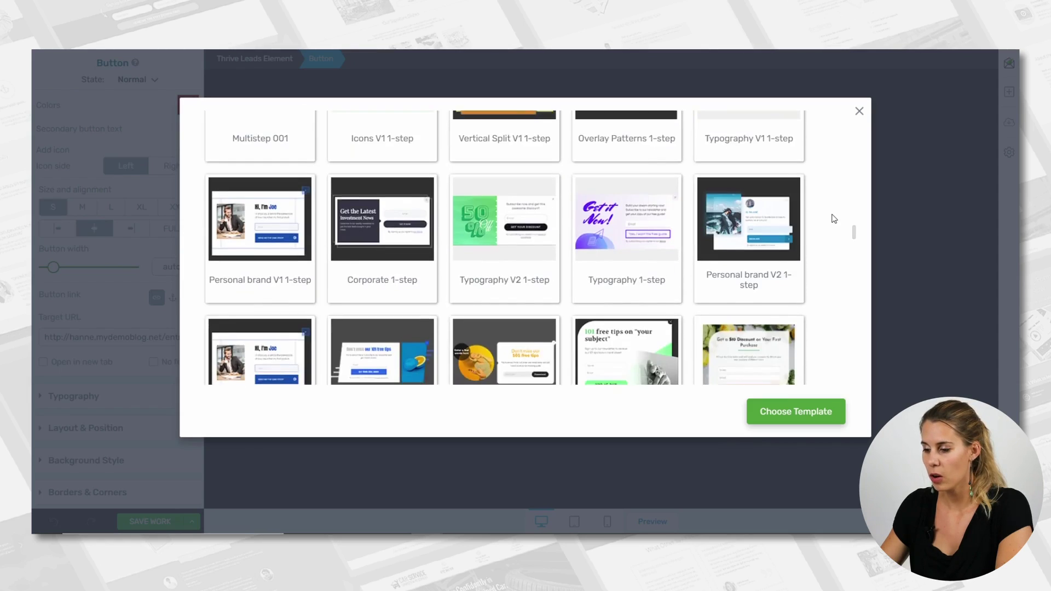
{"action": "scroll", "coordinate": [833, 220], "scroll_direction": "up", "scroll_amount": 1}
{"action": "left_click", "coordinate": [628, 243]}
{"action": "left_click", "coordinate": [785, 414]}
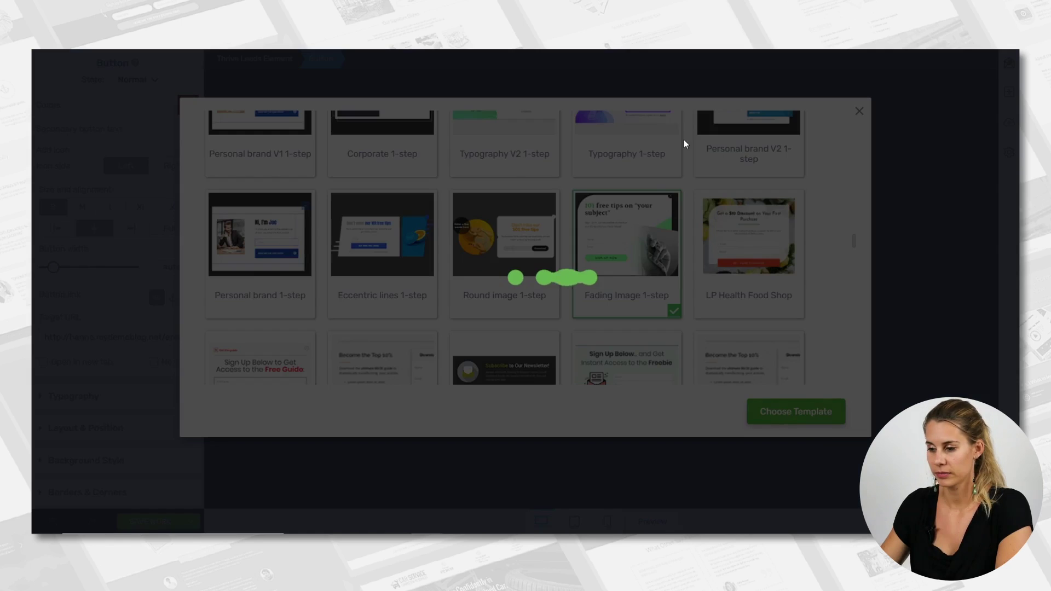
Step: Replace the "101 free tips" heading of the lightbox with "Discover Your Entrepreneurial SuperPower"
{"action": "scroll", "coordinate": [684, 143], "scroll_direction": "down", "scroll_amount": 1}
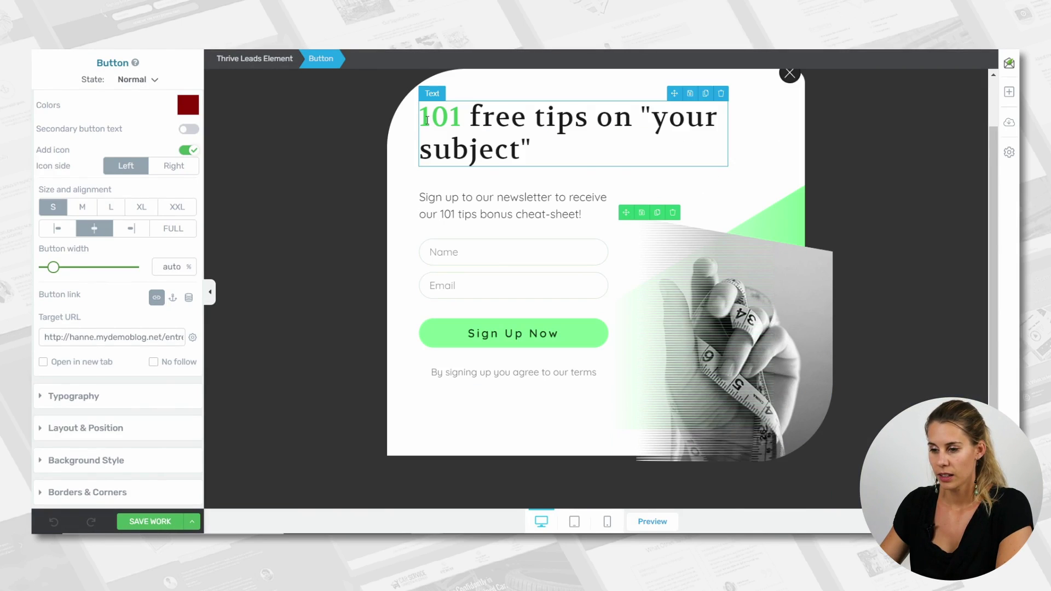
{"action": "left_click", "coordinate": [545, 144]}
{"action": "triple_click", "coordinate": [546, 143]}
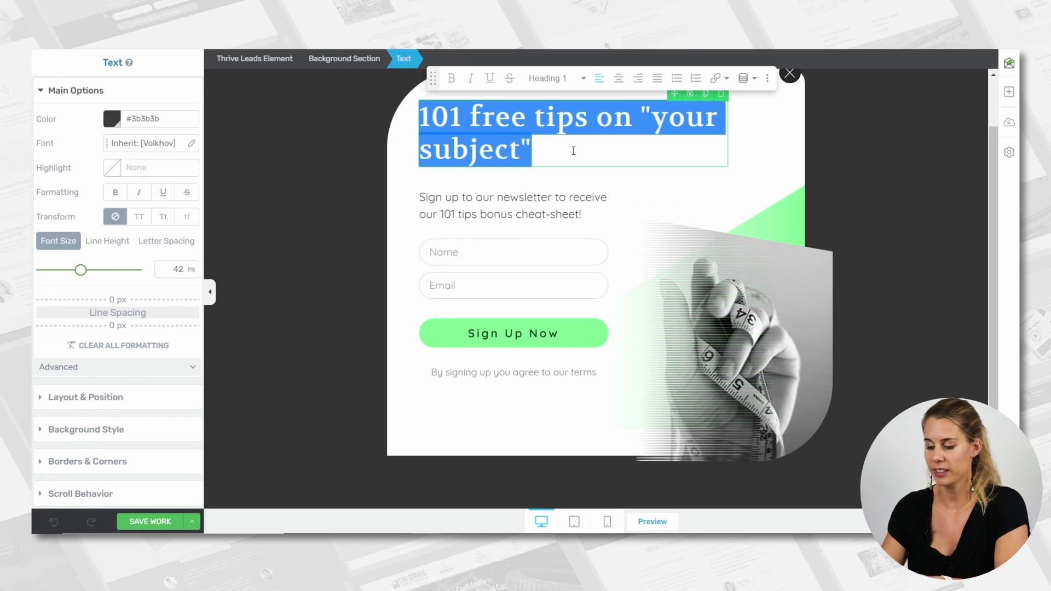
{"action": "type", "text": "Dis"}
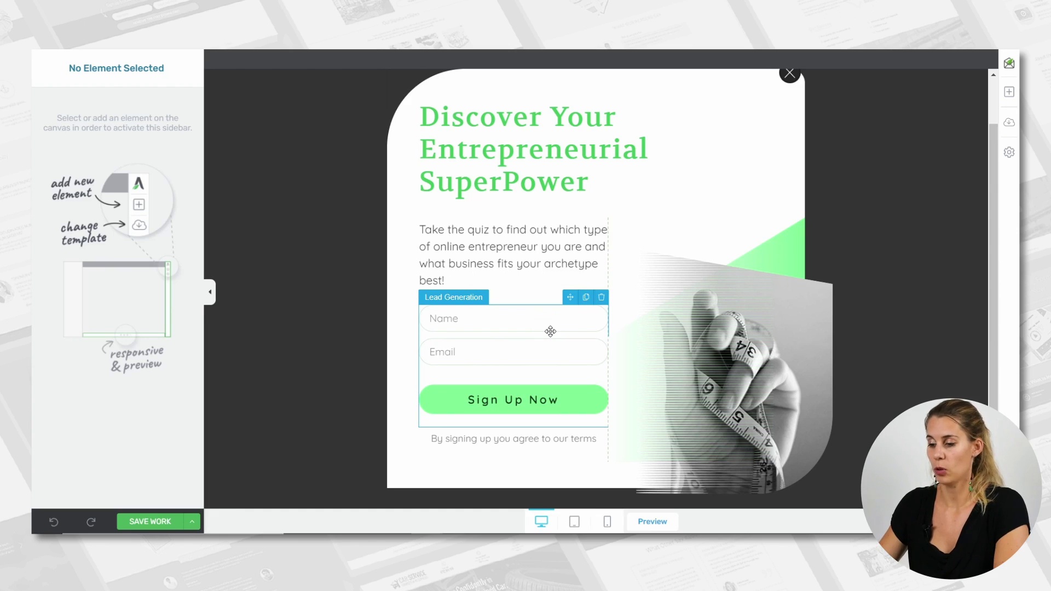
Step: Delete the Lead Generation form and the terms line, and insert a Button element below the description text
{"action": "left_click", "coordinate": [601, 297]}
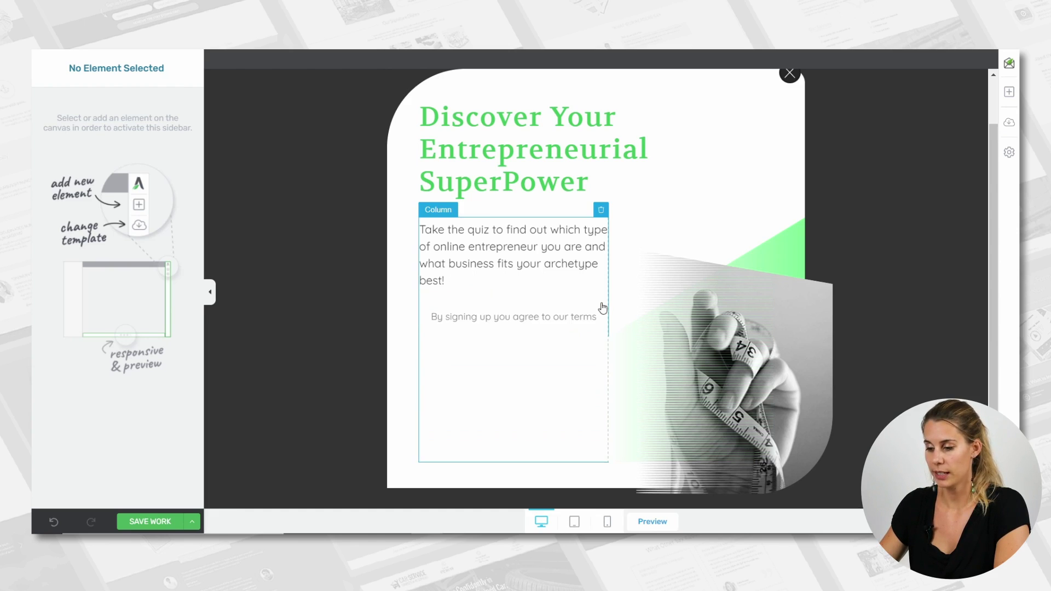
{"action": "left_click", "coordinate": [602, 297]}
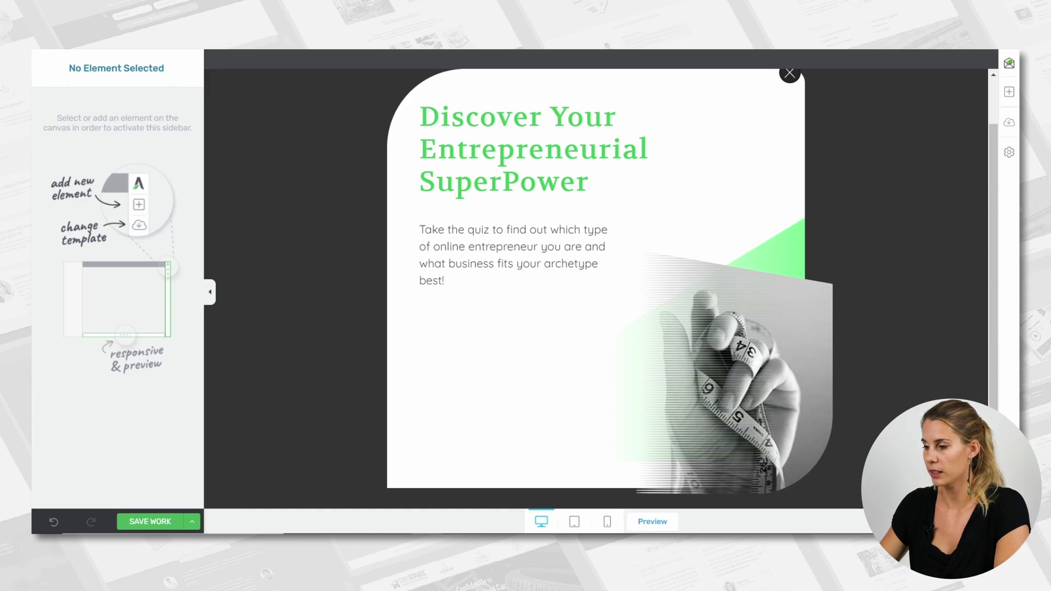
{"action": "left_click", "coordinate": [1008, 92]}
{"action": "type", "text": "but"}
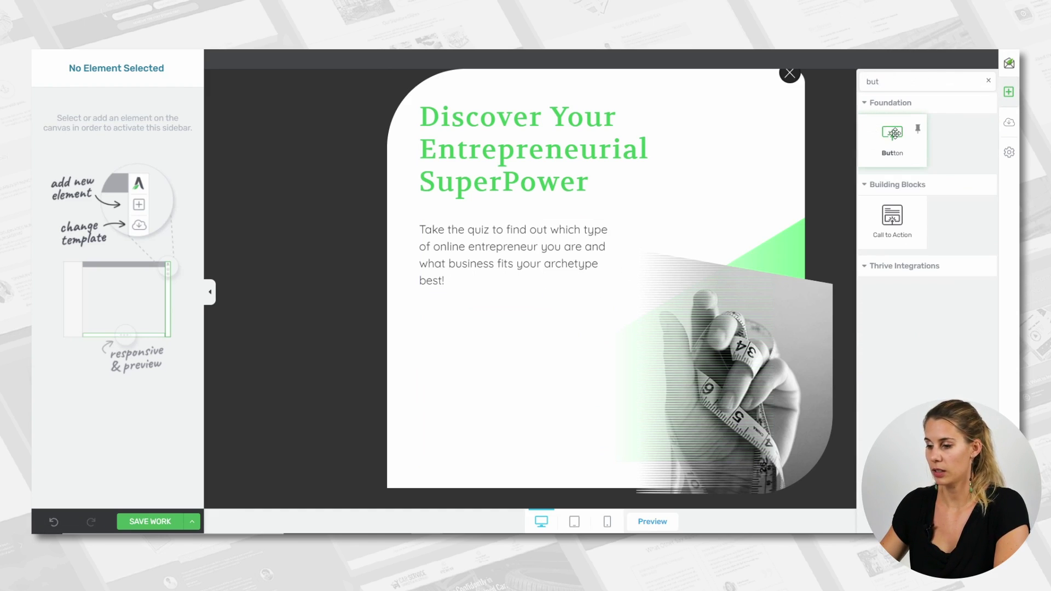
{"action": "left_click_drag", "start_coordinate": [892, 137], "coordinate": [483, 295]}
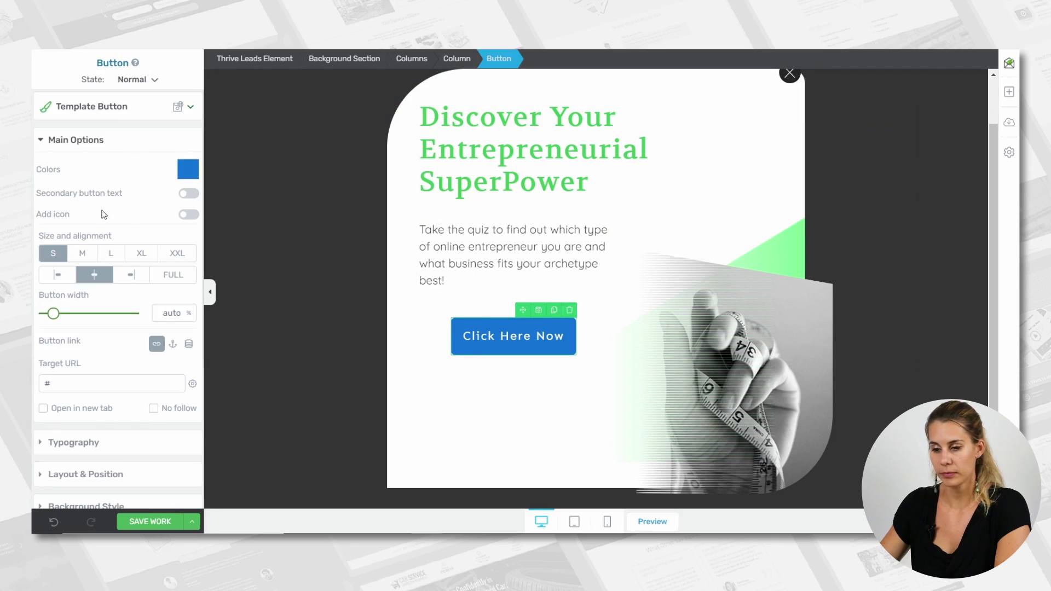
Step: Apply the Icon 04 style to the button and colour it with the saved Totem Pole red, #8f0606
{"action": "left_click", "coordinate": [122, 113]}
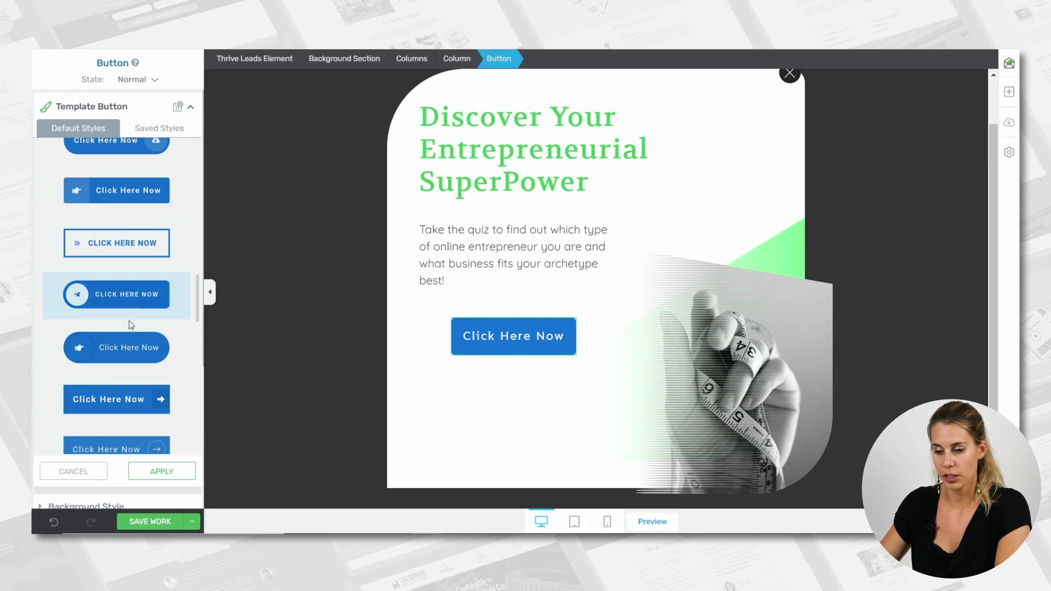
{"action": "left_click", "coordinate": [127, 249]}
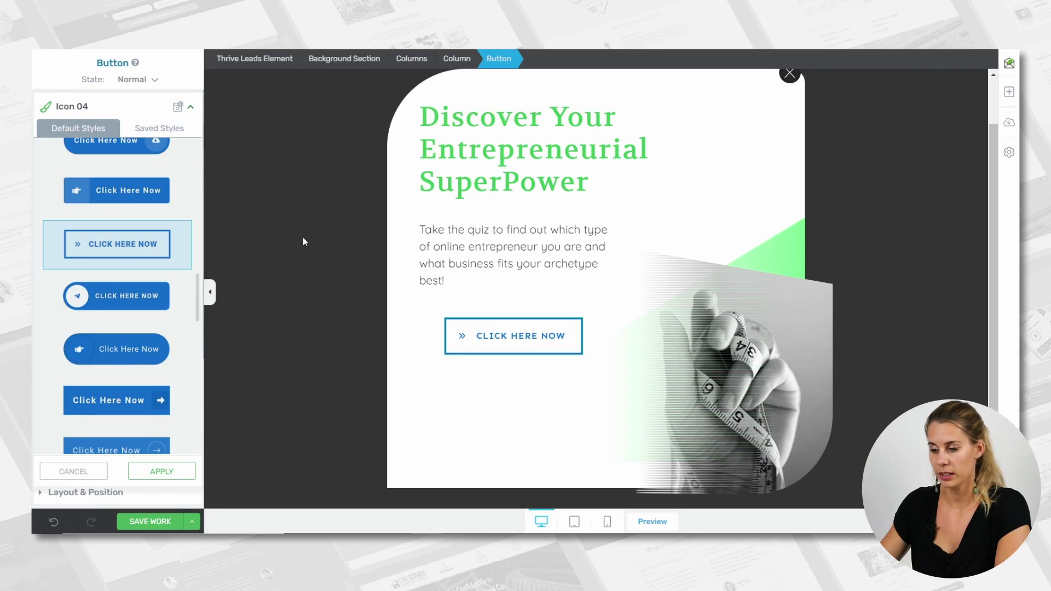
{"action": "left_click", "coordinate": [162, 471]}
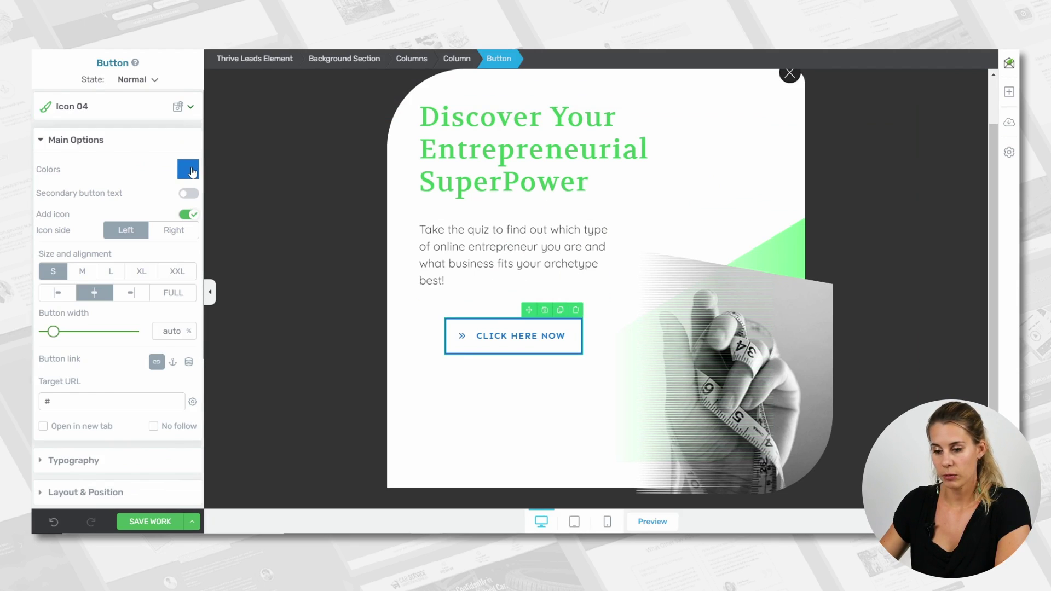
{"action": "left_click", "coordinate": [188, 169]}
{"action": "left_click", "coordinate": [139, 383]}
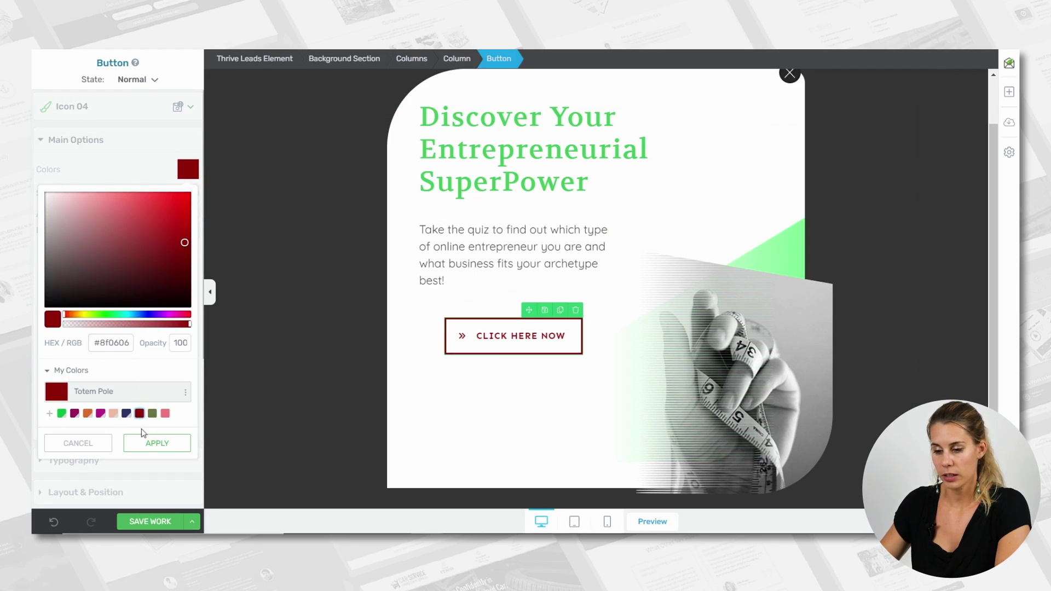
{"action": "left_click", "coordinate": [156, 439]}
Step: Change the button's label to "TAKE THE QUIZ NOW!"
{"action": "left_click", "coordinate": [509, 334]}
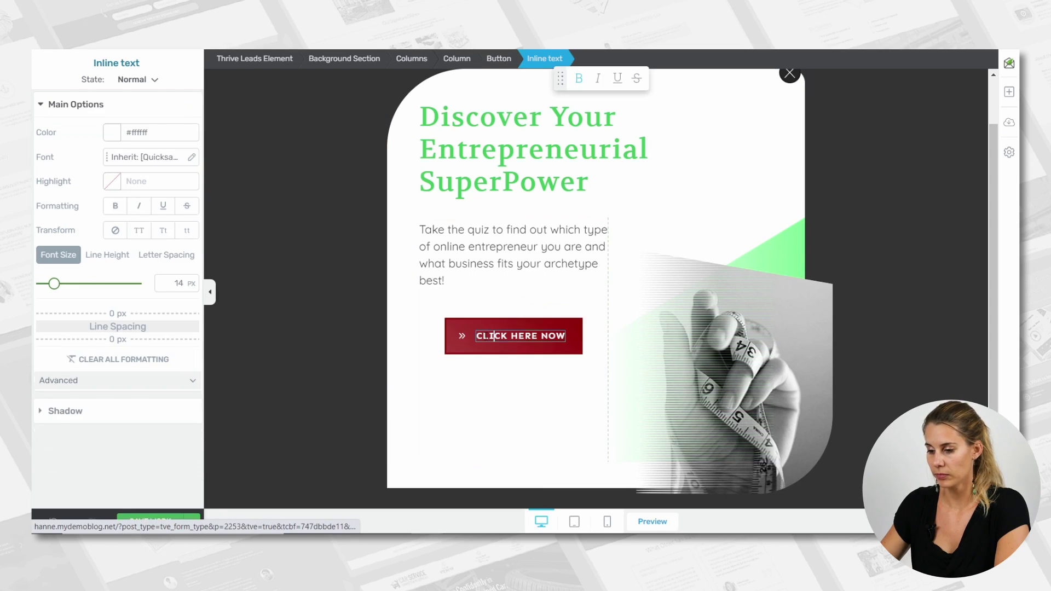
{"action": "left_click_drag", "start_coordinate": [478, 335], "coordinate": [564, 335]}
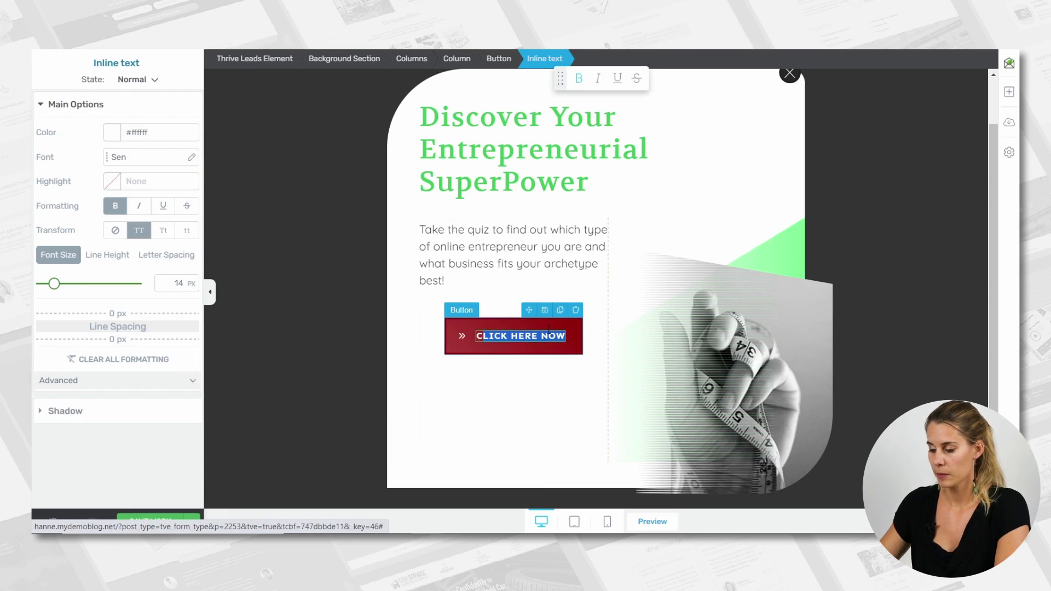
{"action": "type", "text": "TAKE THE QUIZ NOW!"}
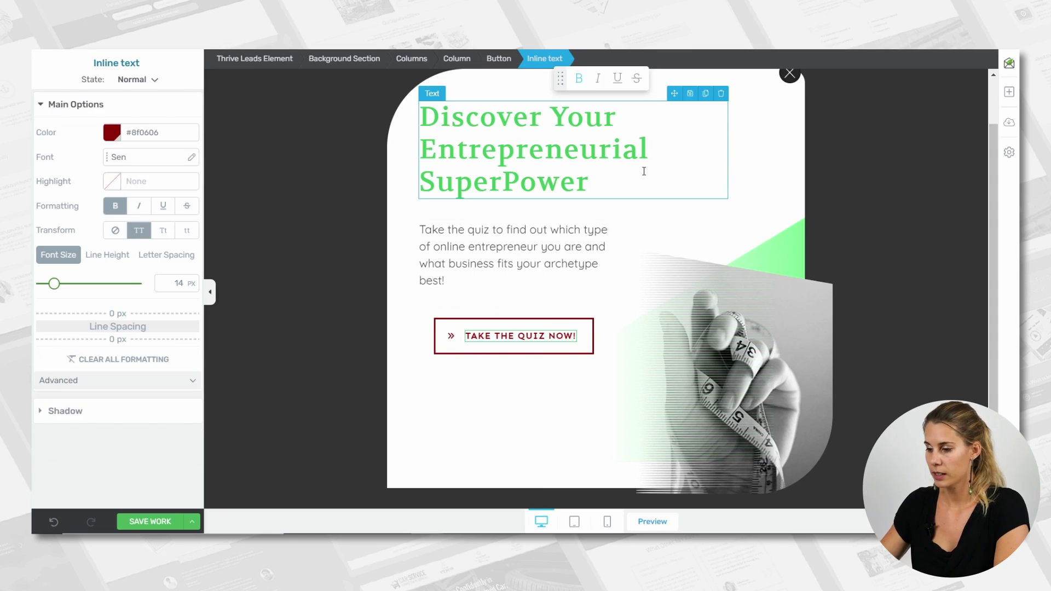
Step: Recolour the whole lightbox heading with the saved Totem Pole red, #8f0606
{"action": "left_click", "coordinate": [601, 172]}
{"action": "triple_click", "coordinate": [600, 173]}
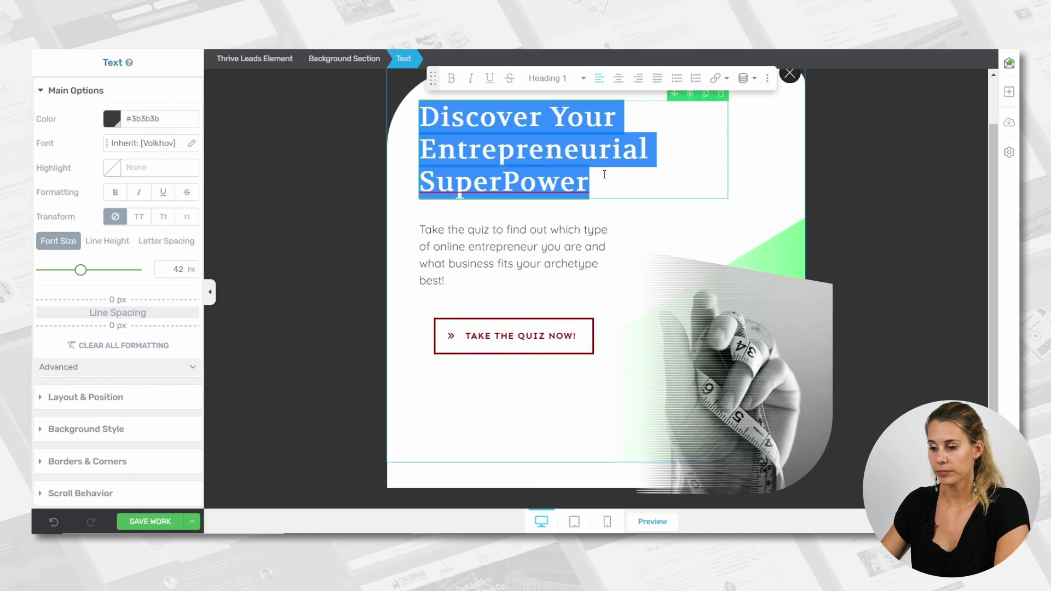
{"action": "left_click", "coordinate": [112, 120]}
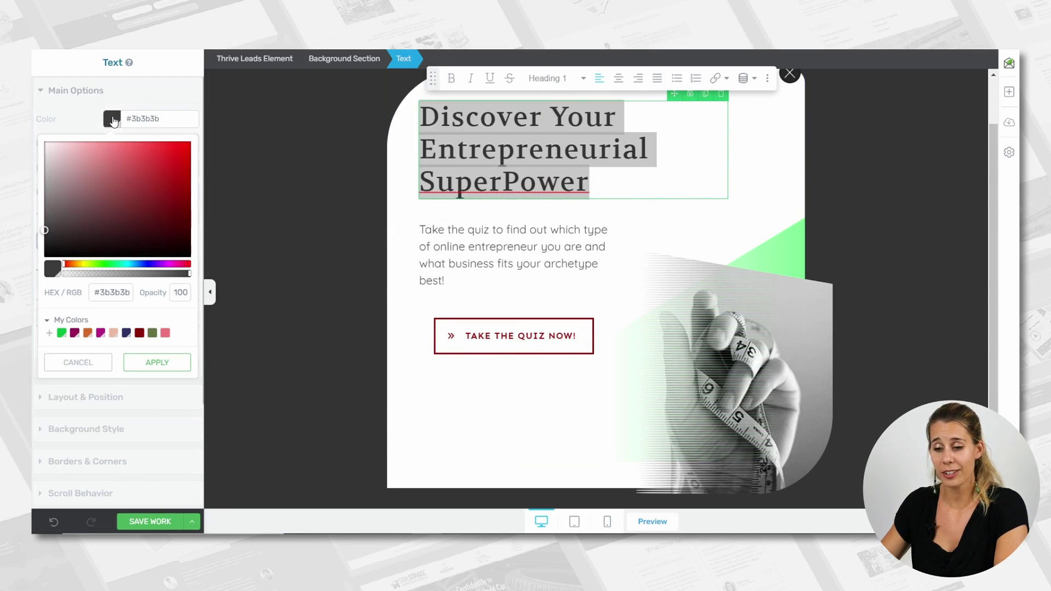
{"action": "left_click", "coordinate": [139, 332]}
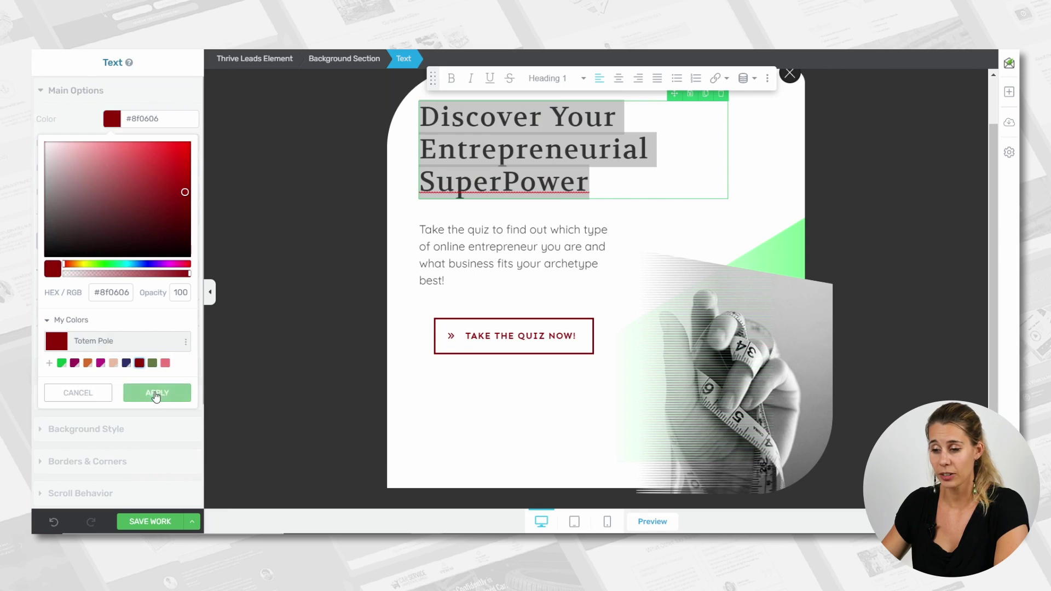
{"action": "left_click", "coordinate": [157, 393]}
Step: Set the end colour of the content box's green linear gradient behind the photo to Totem Pole red, and save the form
{"action": "left_click", "coordinate": [793, 159]}
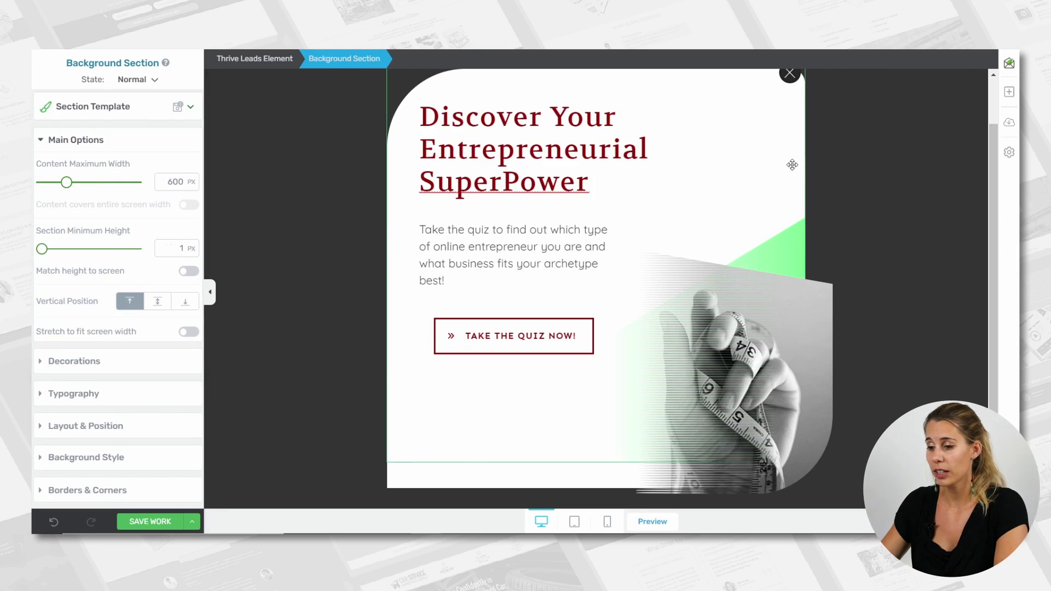
{"action": "left_click", "coordinate": [790, 250]}
{"action": "left_click", "coordinate": [788, 226]}
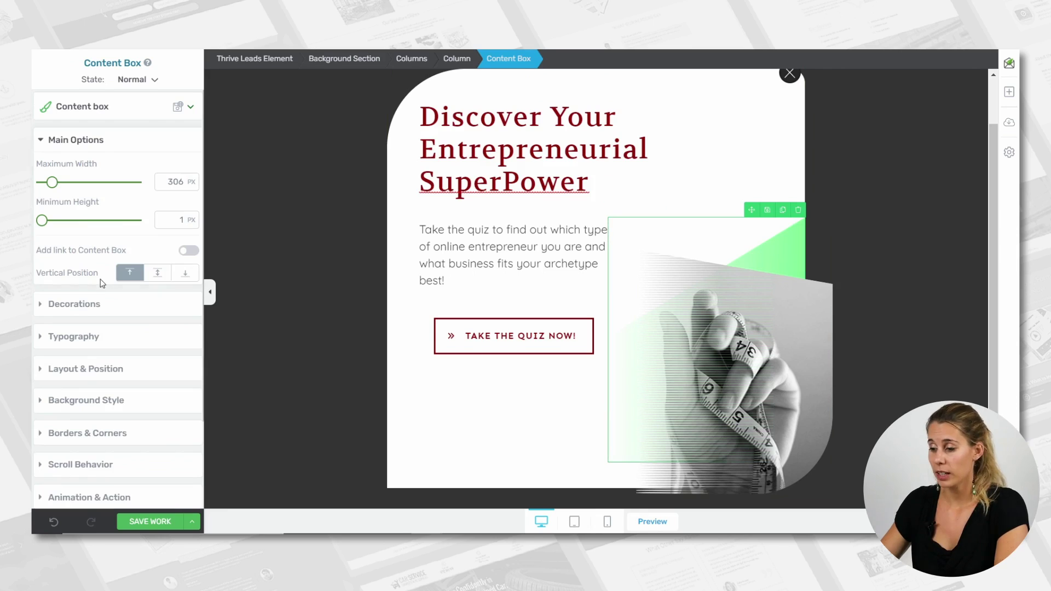
{"action": "left_click", "coordinate": [83, 401]}
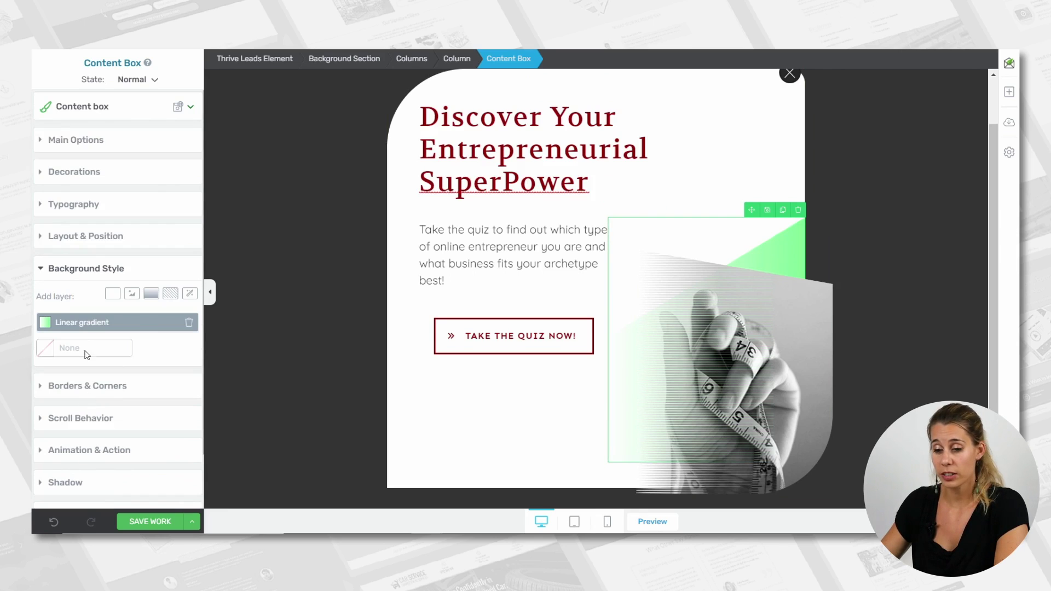
{"action": "left_click", "coordinate": [53, 323]}
{"action": "scroll", "coordinate": [120, 274], "scroll_direction": "down", "scroll_amount": 3}
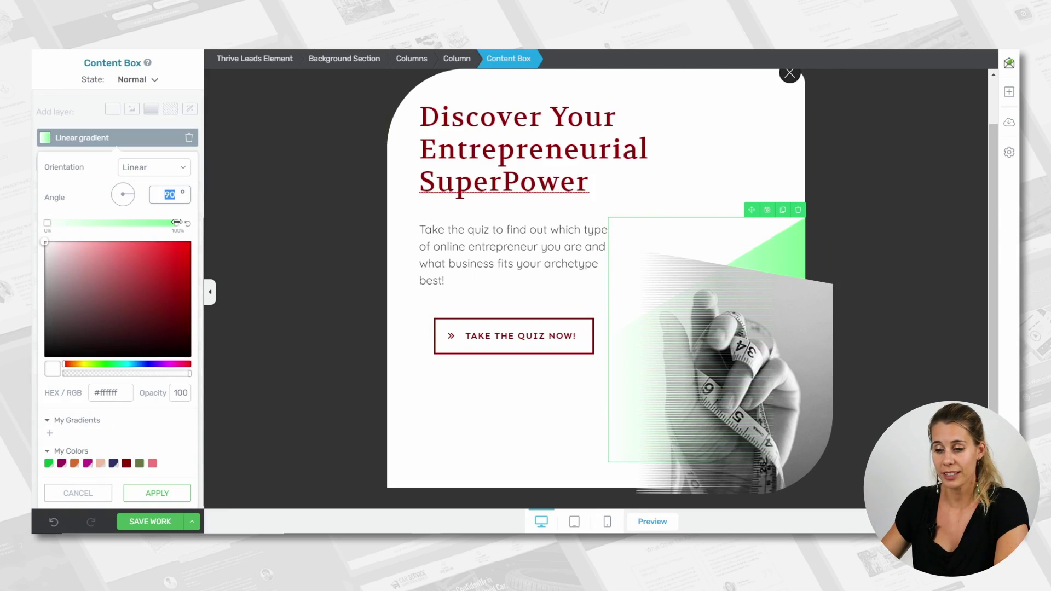
{"action": "left_click", "coordinate": [176, 222]}
{"action": "left_click", "coordinate": [126, 463]}
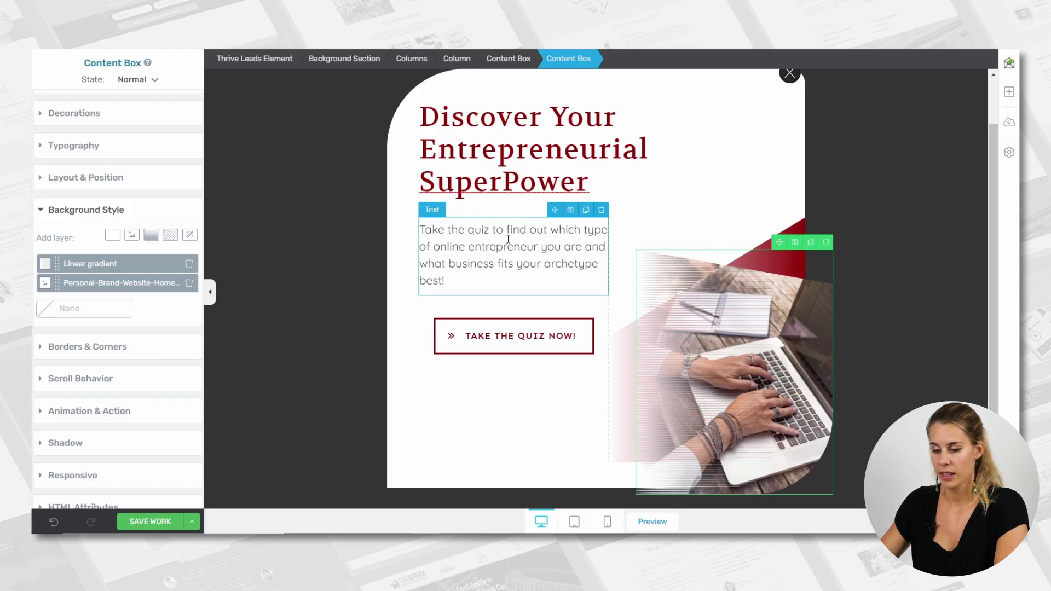
{"action": "left_click", "coordinate": [159, 528]}
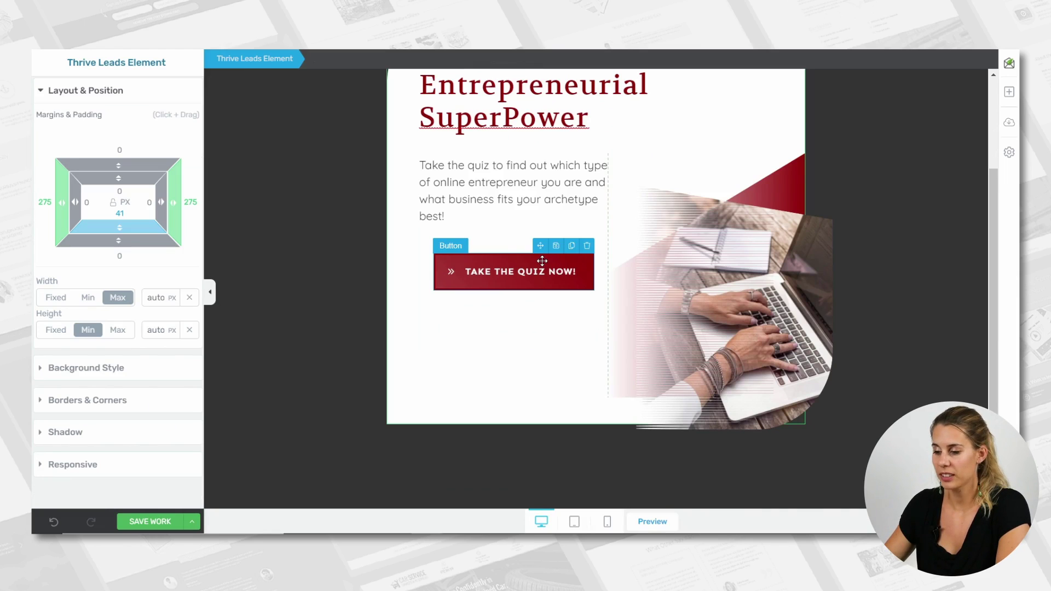
Step: Link the "TAKE THE QUIZ NOW!" button to the published Entrepeneur quiz page and save the form
{"action": "left_click", "coordinate": [542, 261]}
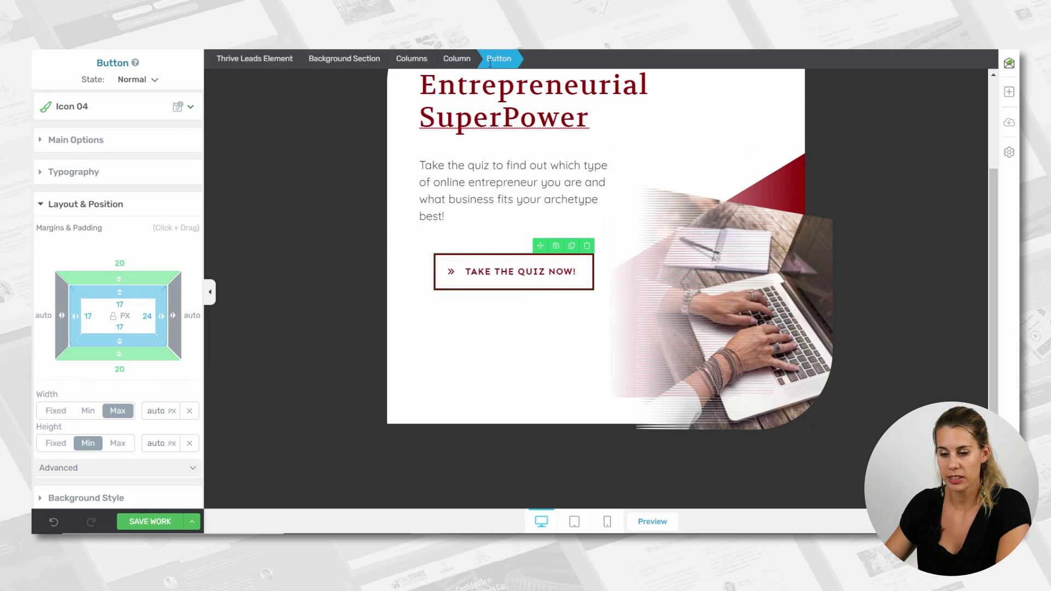
{"action": "left_click", "coordinate": [64, 142]}
{"action": "left_click", "coordinate": [84, 402]}
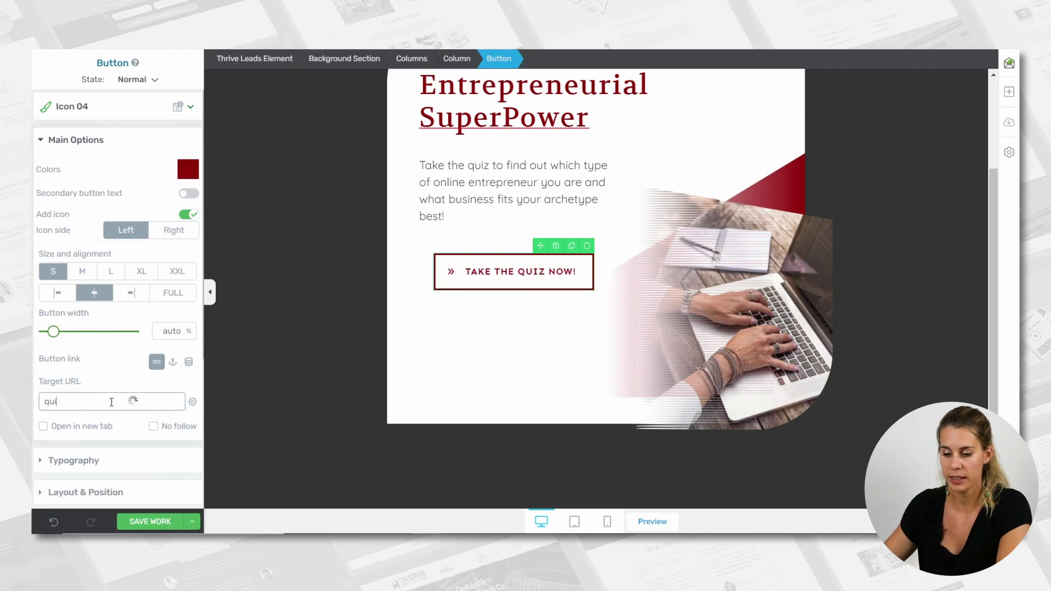
{"action": "left_click", "coordinate": [86, 428]}
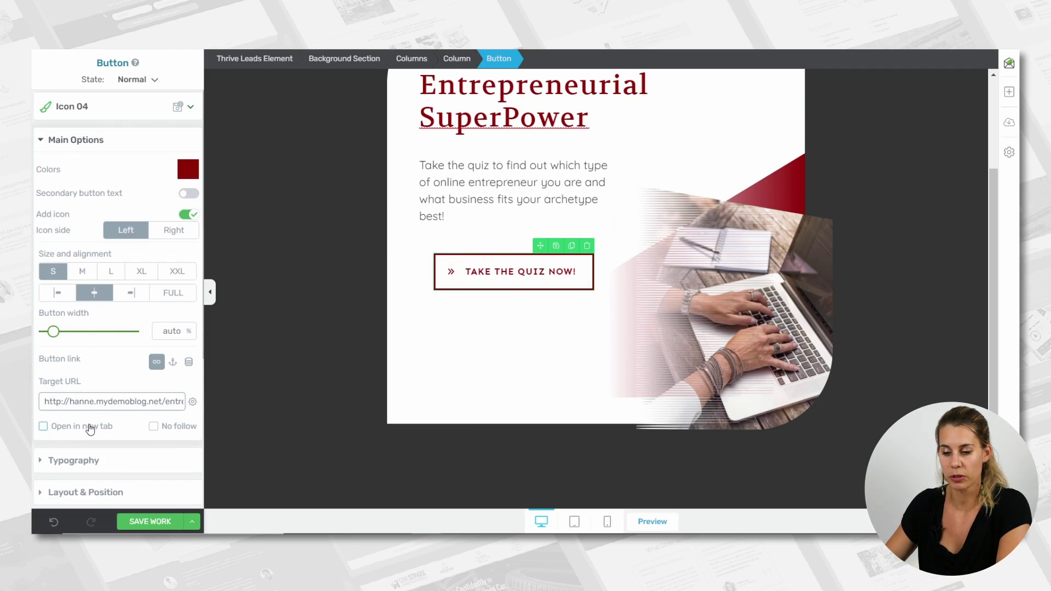
{"action": "left_click", "coordinate": [158, 522]}
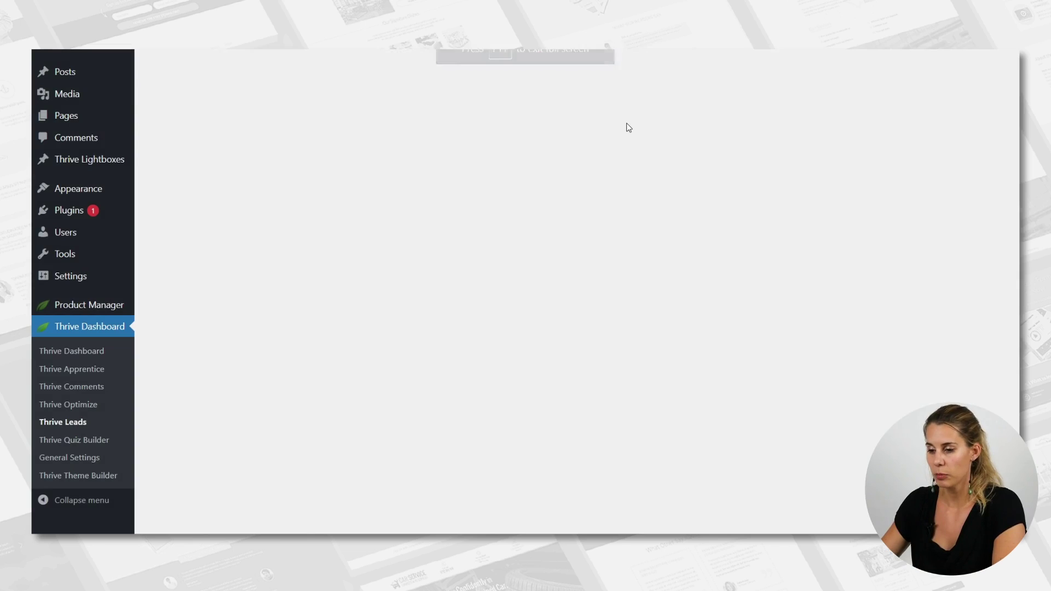
Step: Move the Quiz lead group above the other lead groups and set it to display on all posts
{"action": "scroll", "coordinate": [501, 206], "scroll_direction": "down", "scroll_amount": 1}
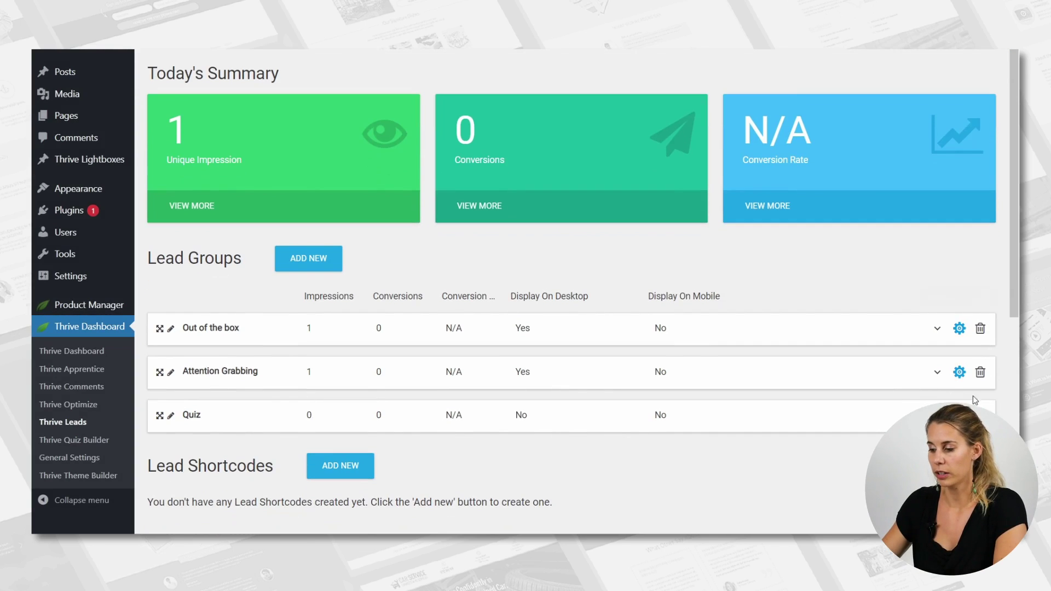
{"action": "left_click_drag", "start_coordinate": [162, 416], "coordinate": [156, 299]}
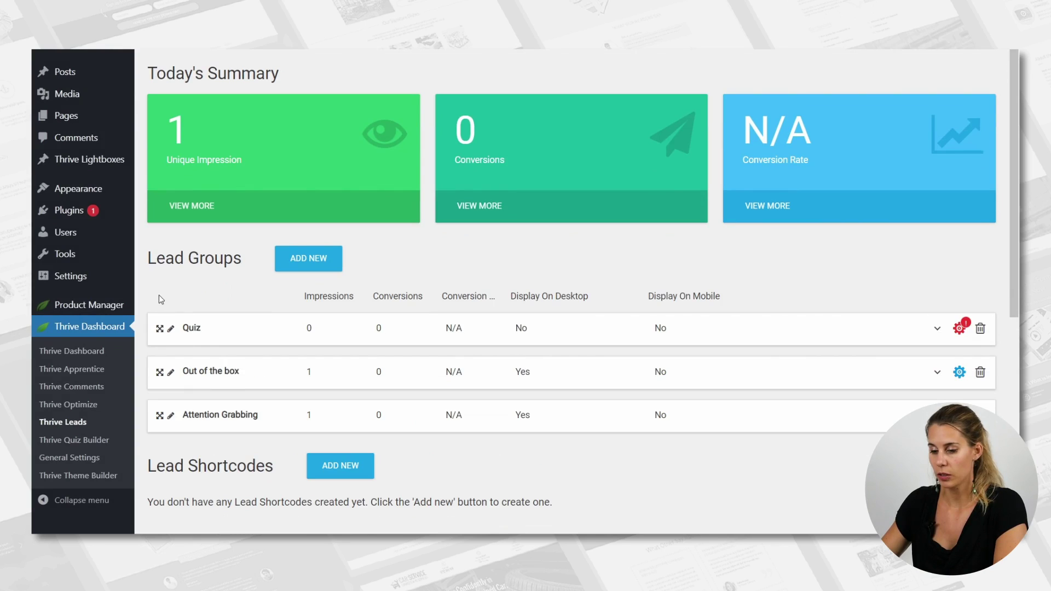
{"action": "left_click", "coordinate": [959, 328]}
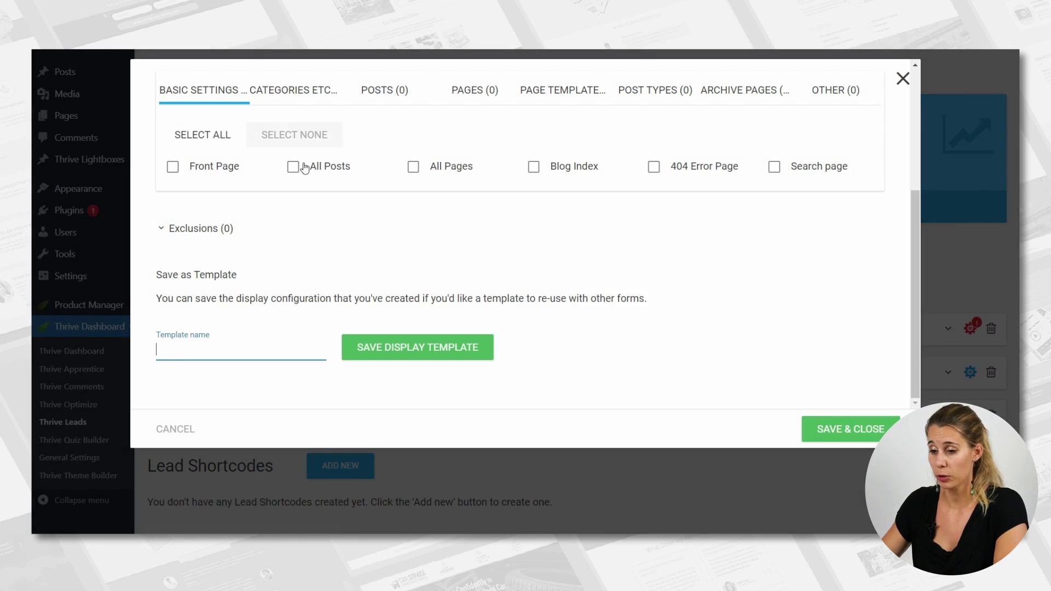
{"action": "left_click", "coordinate": [293, 166]}
{"action": "left_click", "coordinate": [862, 423]}
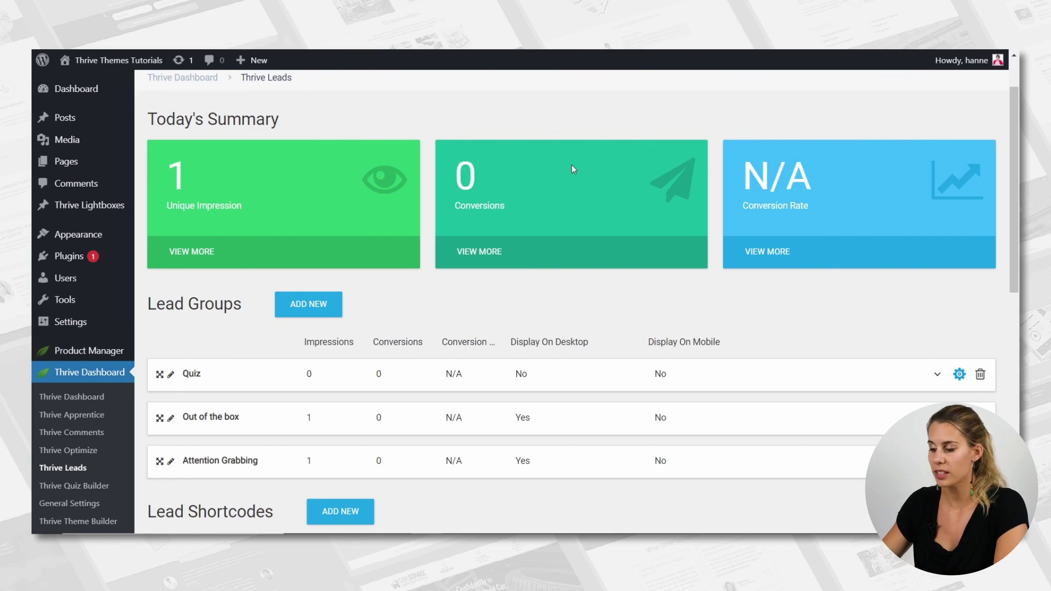
Step: Expand the Quiz lead group and turn on desktop display for its lightbox
{"action": "scroll", "coordinate": [571, 168], "scroll_direction": "down", "scroll_amount": 1}
{"action": "left_click", "coordinate": [937, 310]}
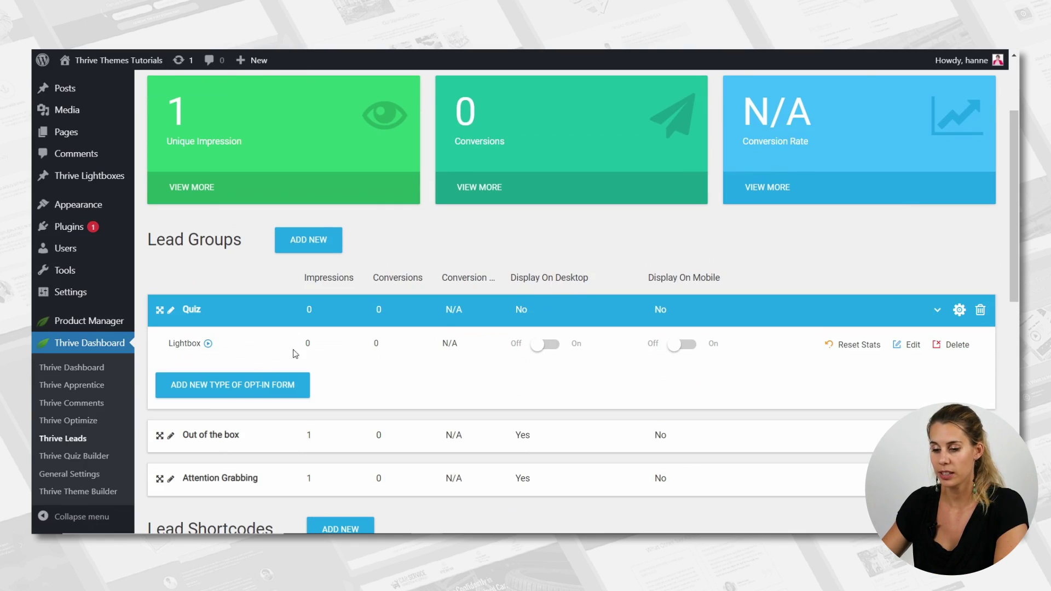
{"action": "left_click", "coordinate": [545, 344]}
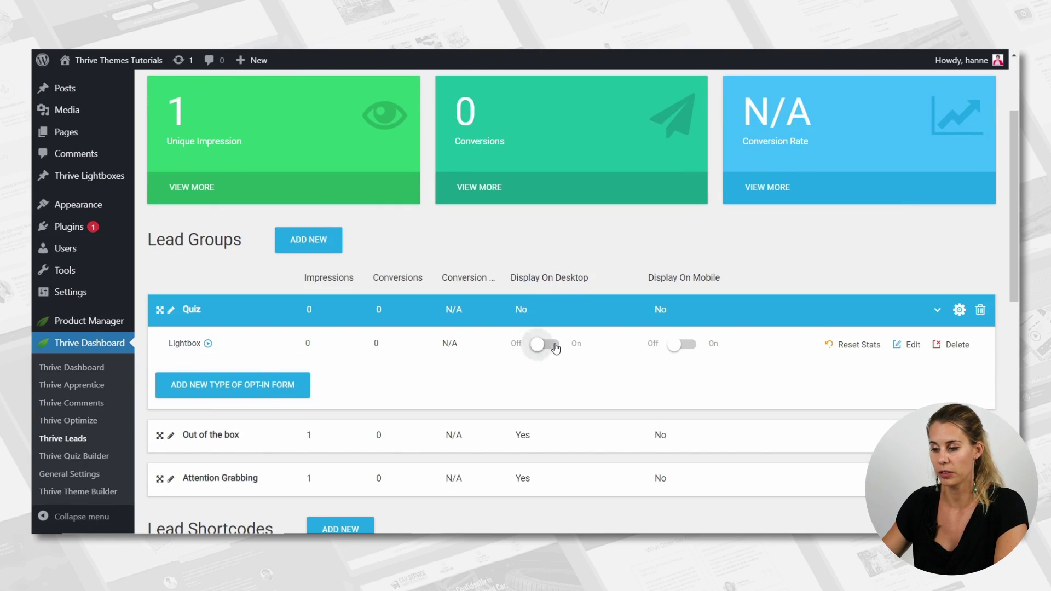
{"action": "scroll", "coordinate": [569, 277], "scroll_direction": "down", "scroll_amount": 2}
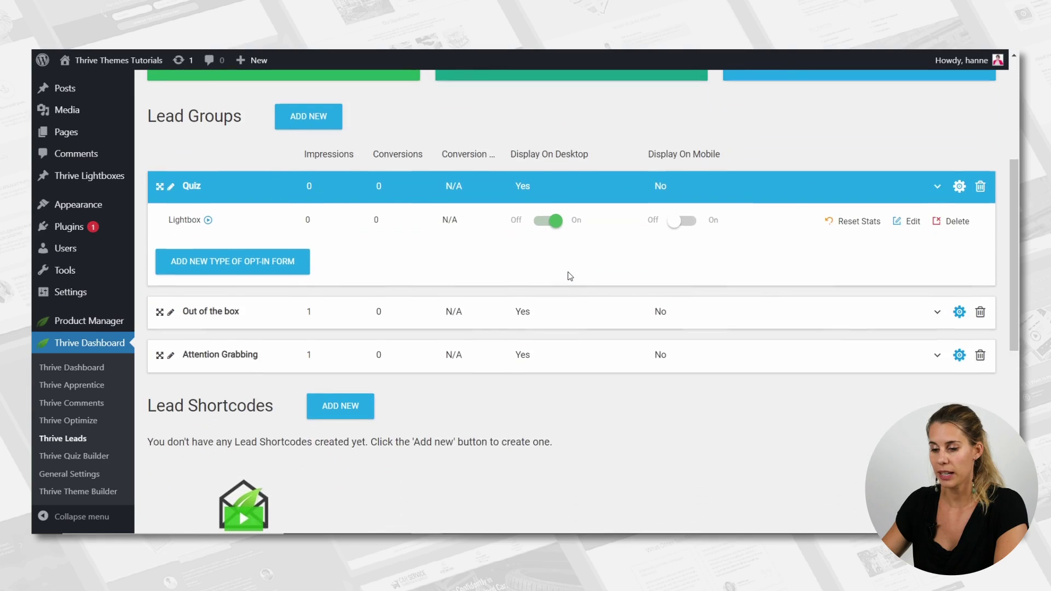
{"action": "scroll", "coordinate": [569, 274], "scroll_direction": "up", "scroll_amount": 1}
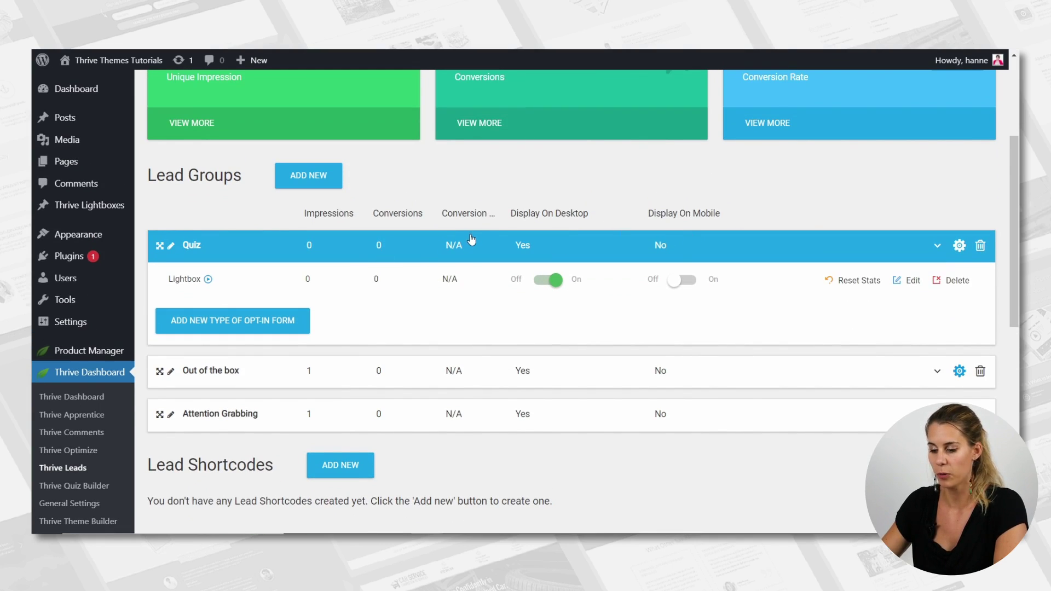
Step: Switch to the browser window with the "Aliquam Euismod" blog post, trigger the lightbox and follow its "TAKE THE QUIZ NOW!" button
{"action": "mouse_move", "coordinate": [427, 542]}
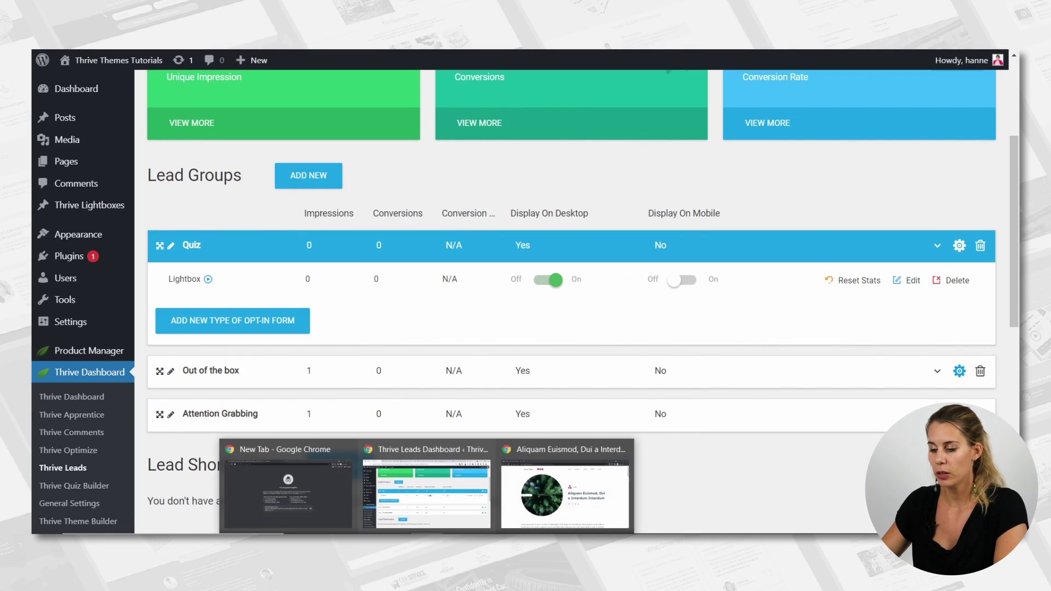
{"action": "left_click", "coordinate": [557, 508]}
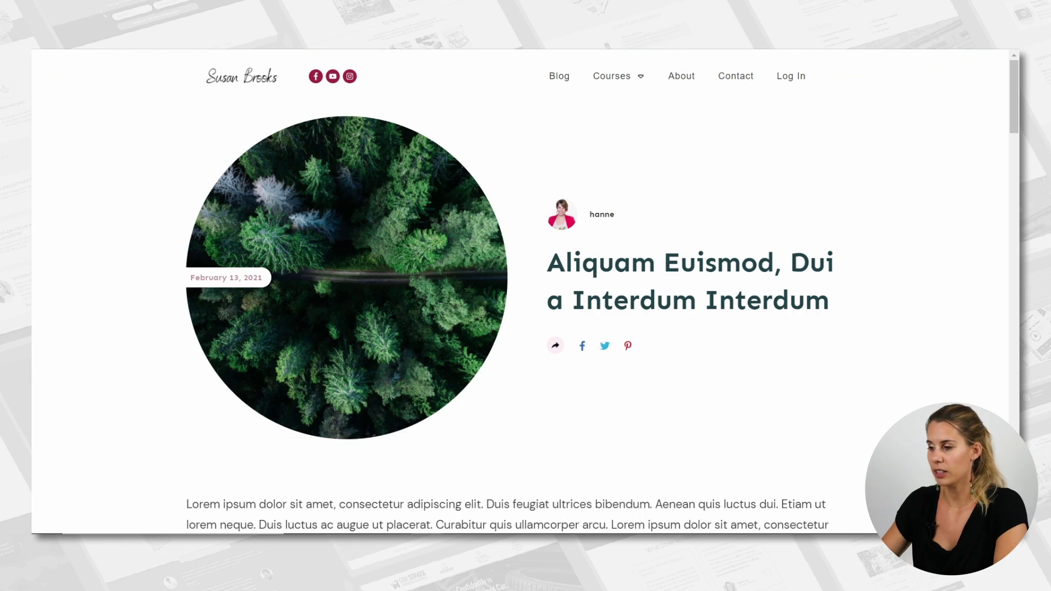
{"action": "key", "text": "alt+f"}
{"action": "left_click", "coordinate": [931, 230]}
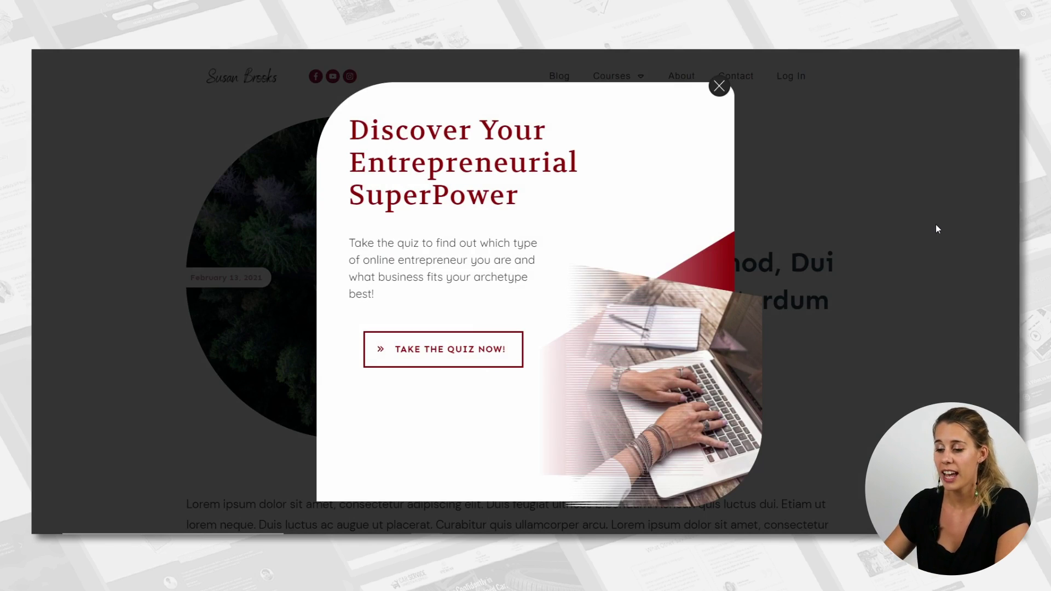
{"action": "left_click", "coordinate": [437, 360]}
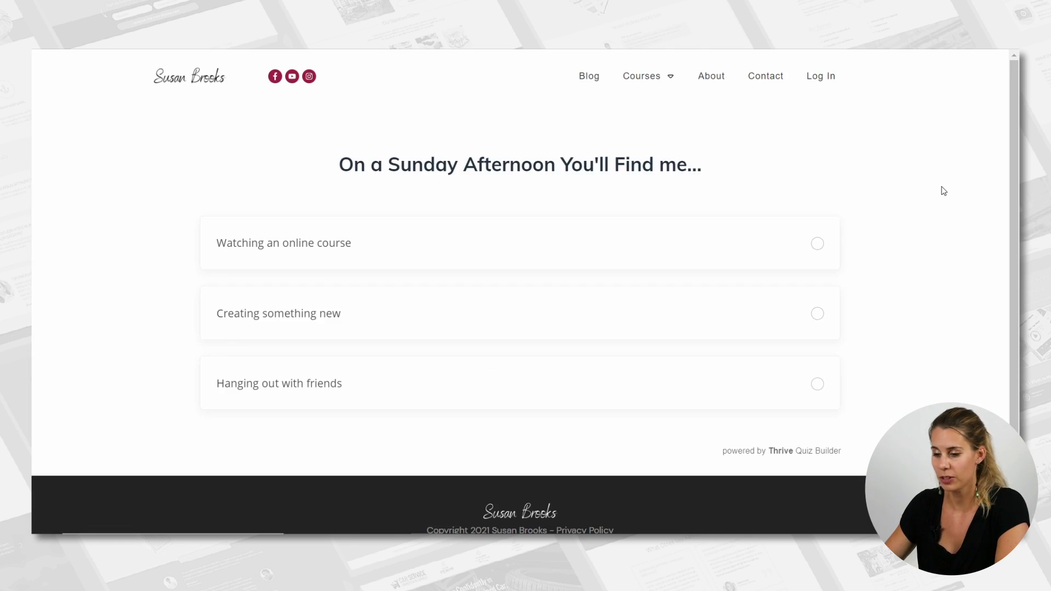
Step: Answer the quiz questions, choosing "Watching an online course" for Sunday afternoon and "Affiliate website" for the business type
{"action": "left_click", "coordinate": [799, 249]}
{"action": "left_click", "coordinate": [798, 249]}
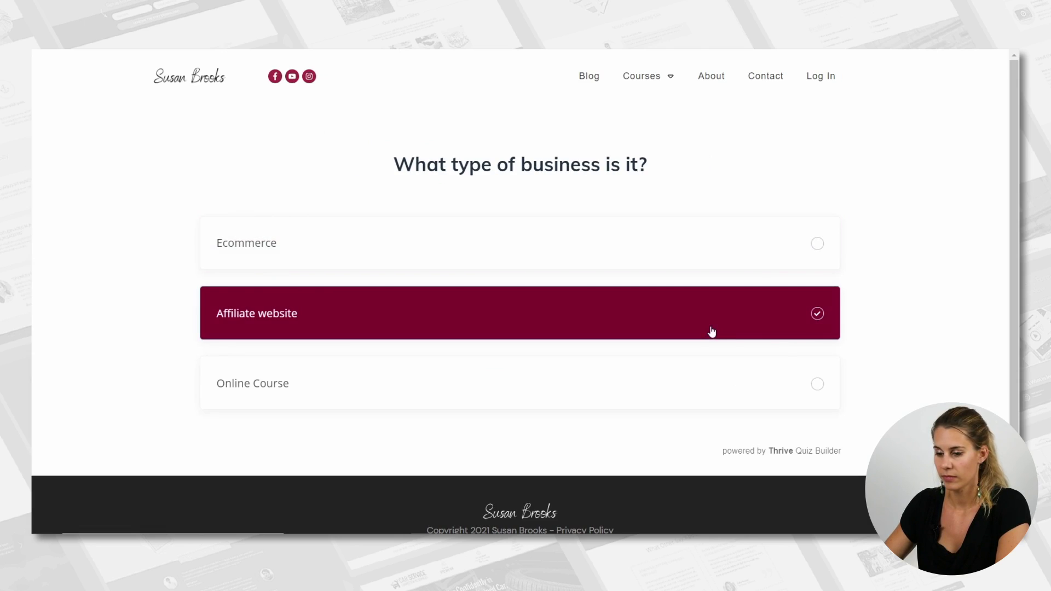
{"action": "left_click", "coordinate": [715, 328]}
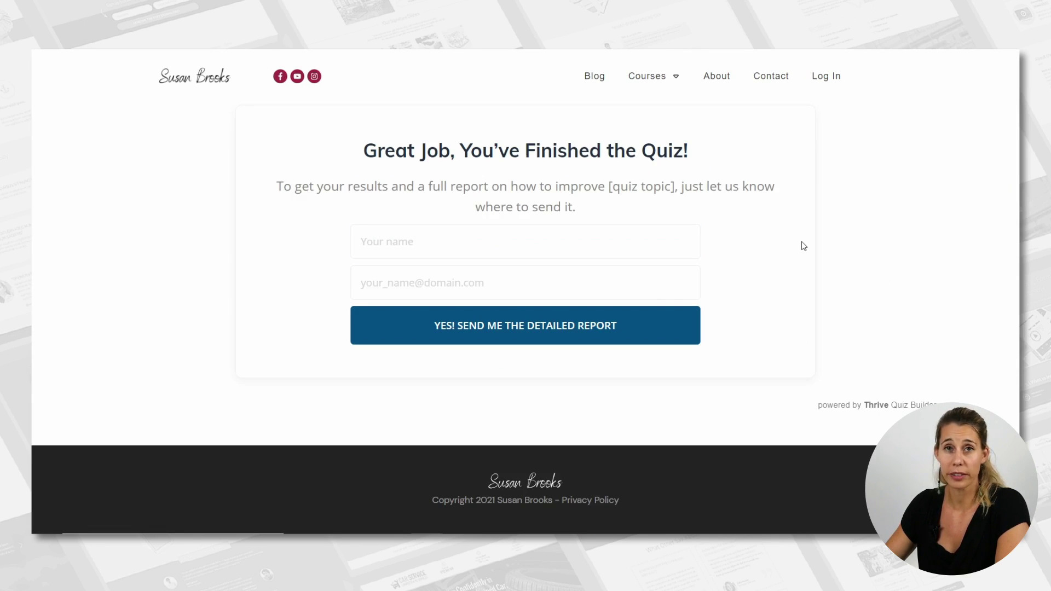
Step: Fill in the opt-in gate with a first name and e-mail address and submit it to get the quiz result
{"action": "left_click", "coordinate": [448, 247]}
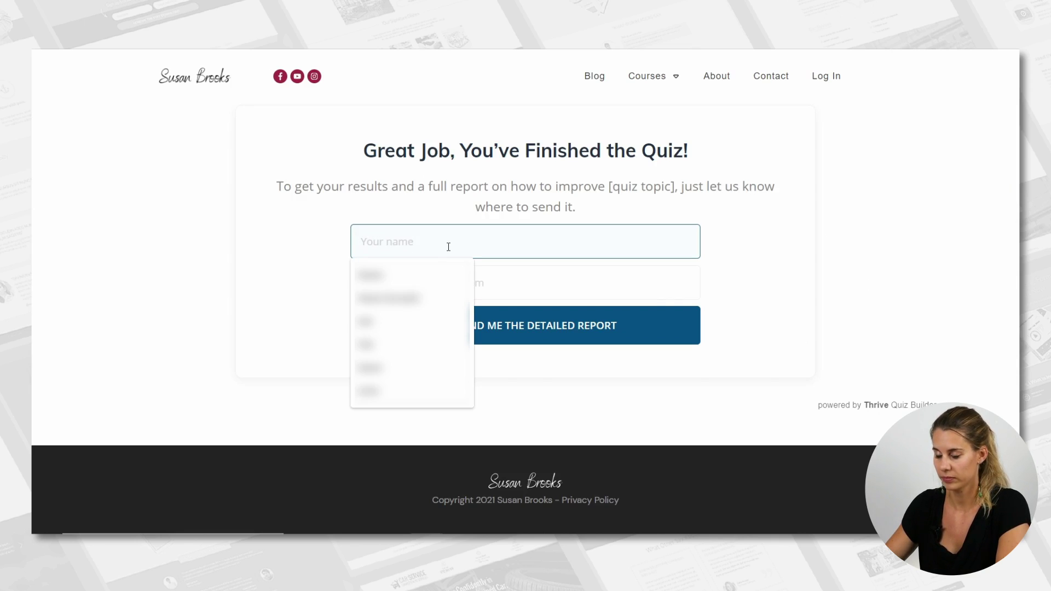
{"action": "left_click", "coordinate": [436, 274]}
{"action": "left_click", "coordinate": [447, 281]}
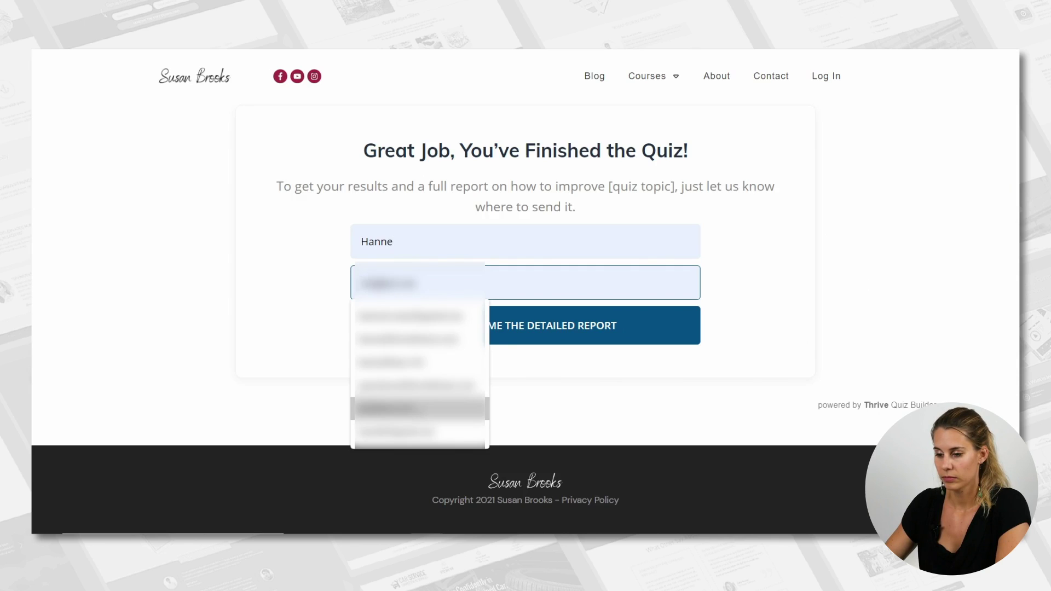
{"action": "left_click", "coordinate": [417, 409]}
{"action": "left_click", "coordinate": [615, 325]}
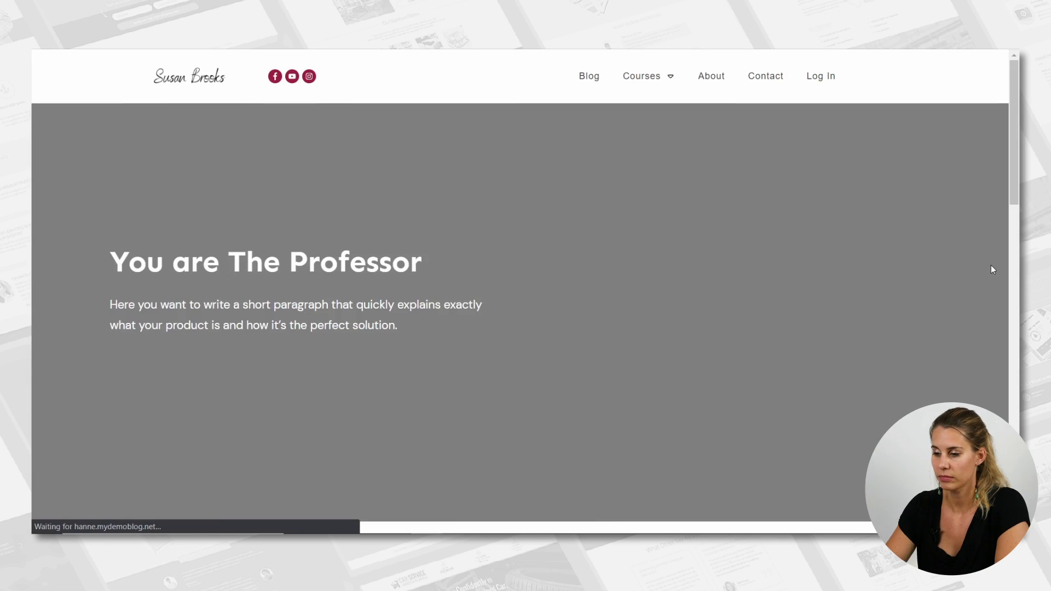